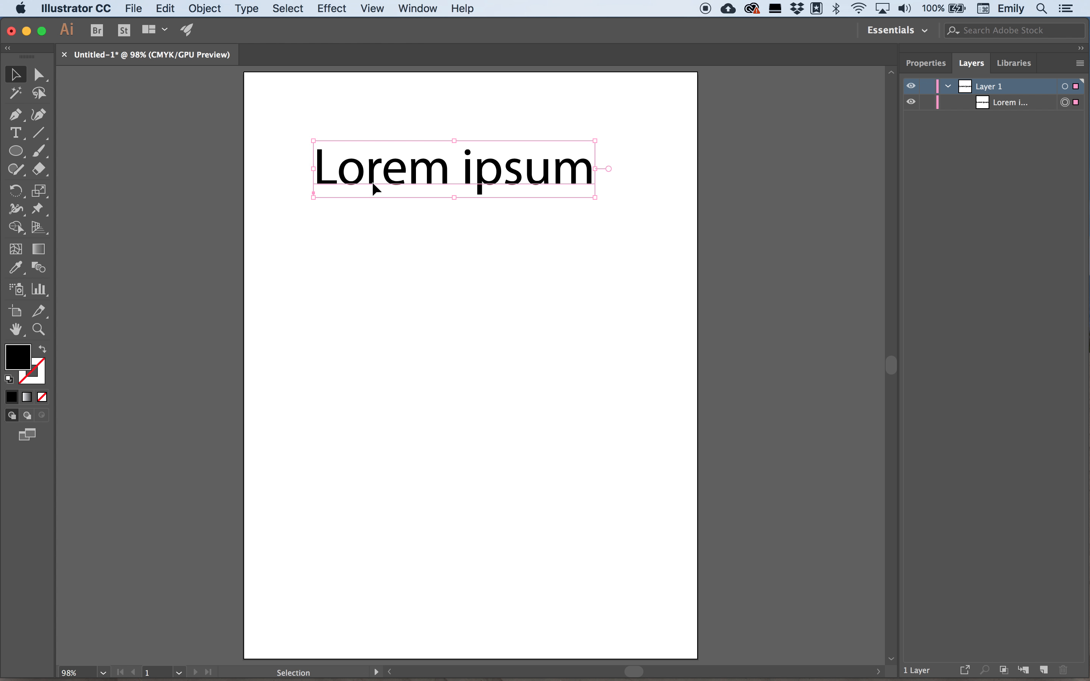
Change the font of the Lorem ipsum text to Impact
left_click(257, 8)
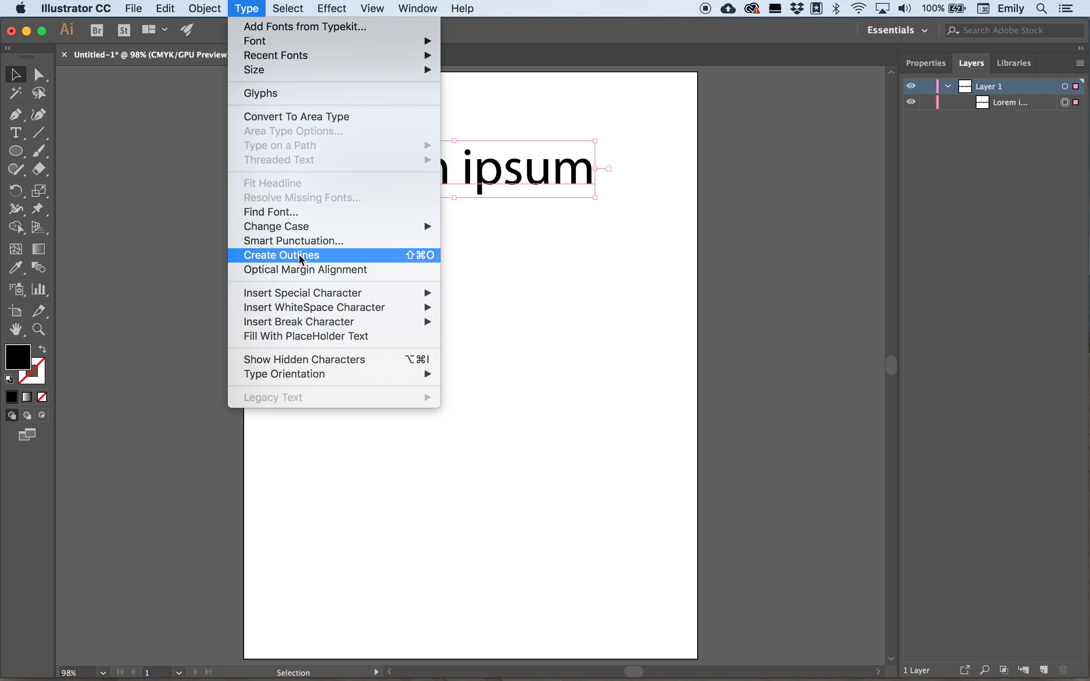
left_click(531, 268)
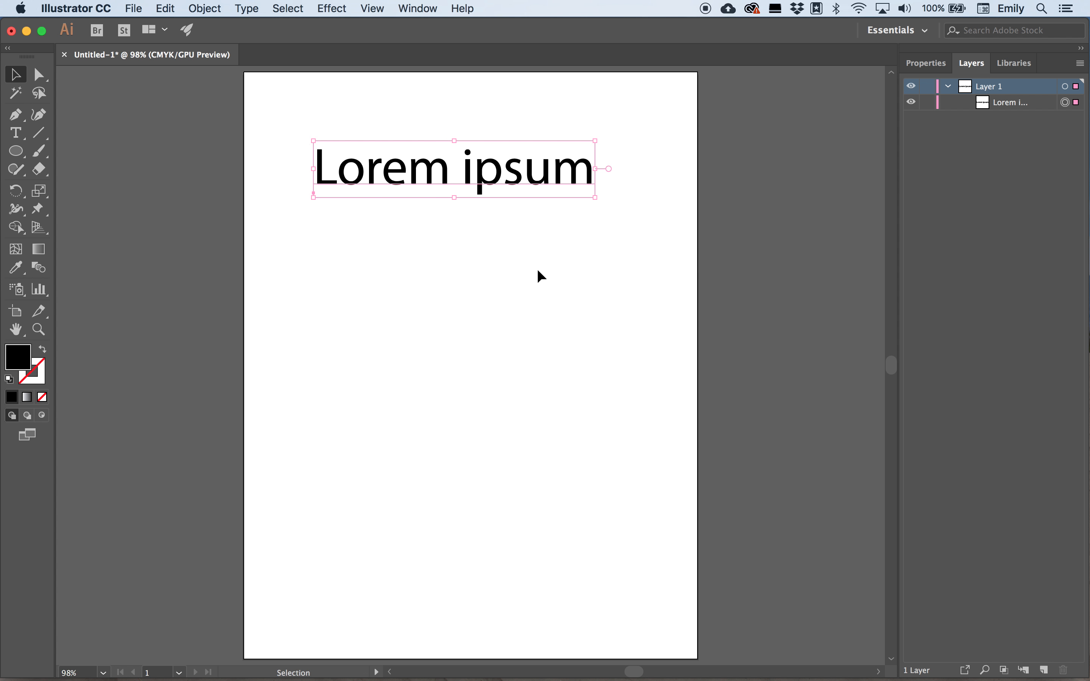
left_click(929, 70)
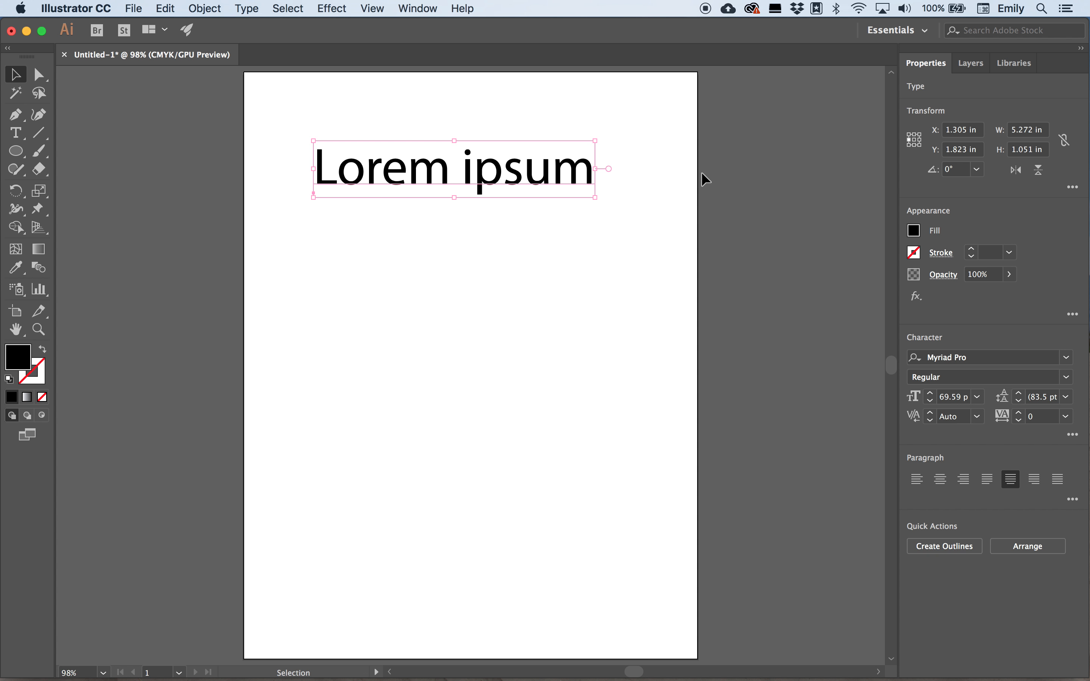
left_click(1067, 358)
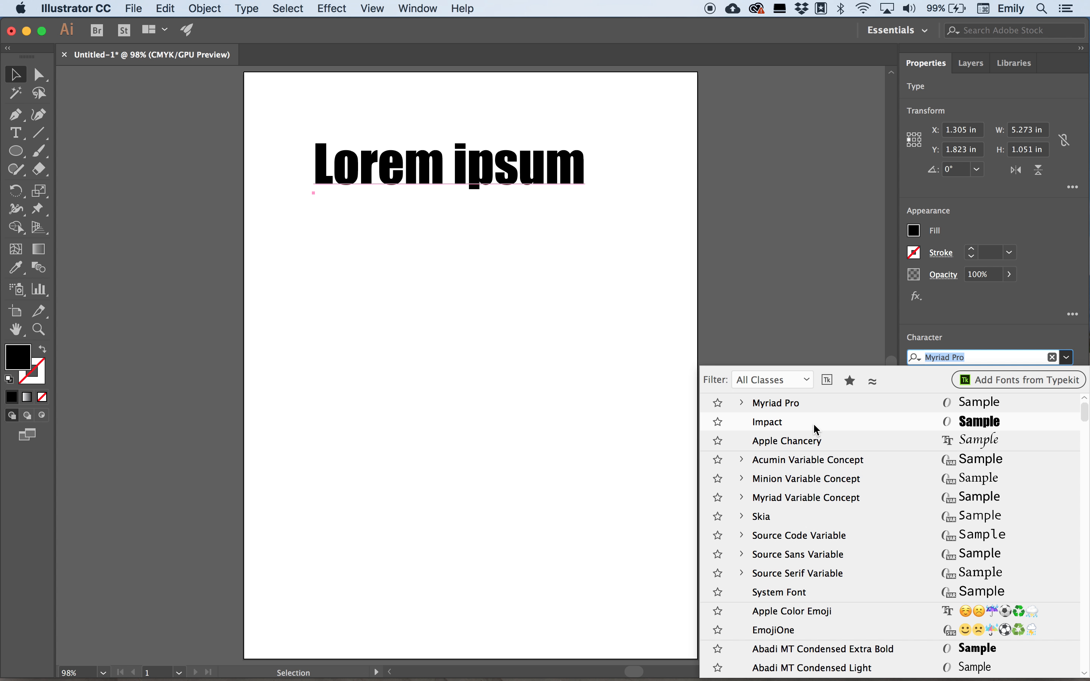
left_click(816, 429)
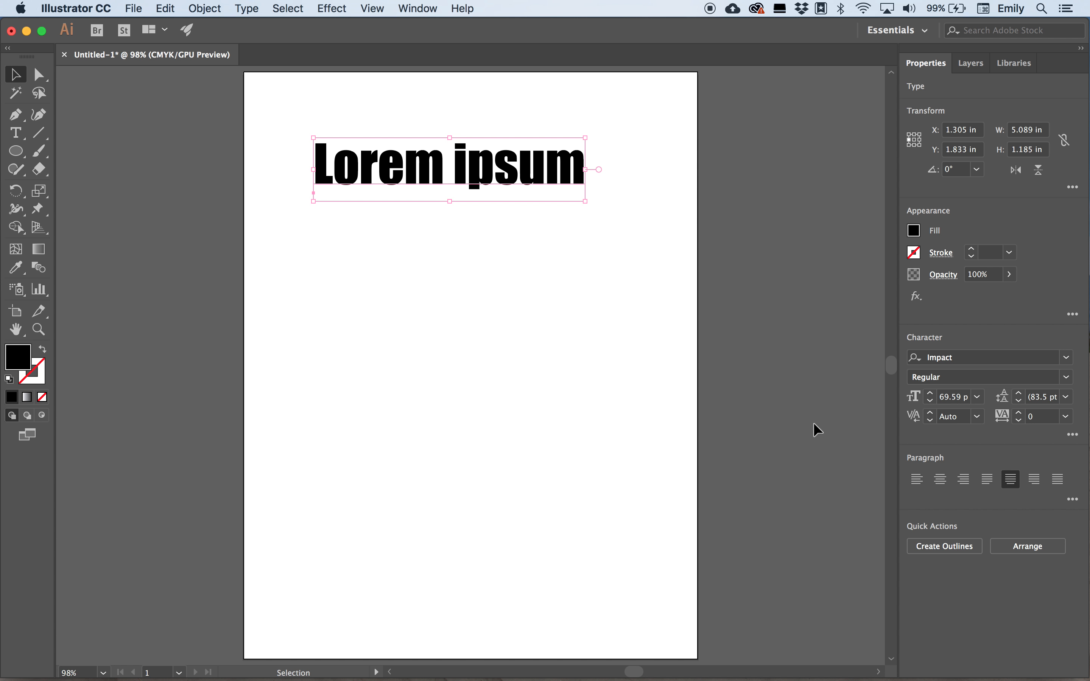
left_click(793, 319)
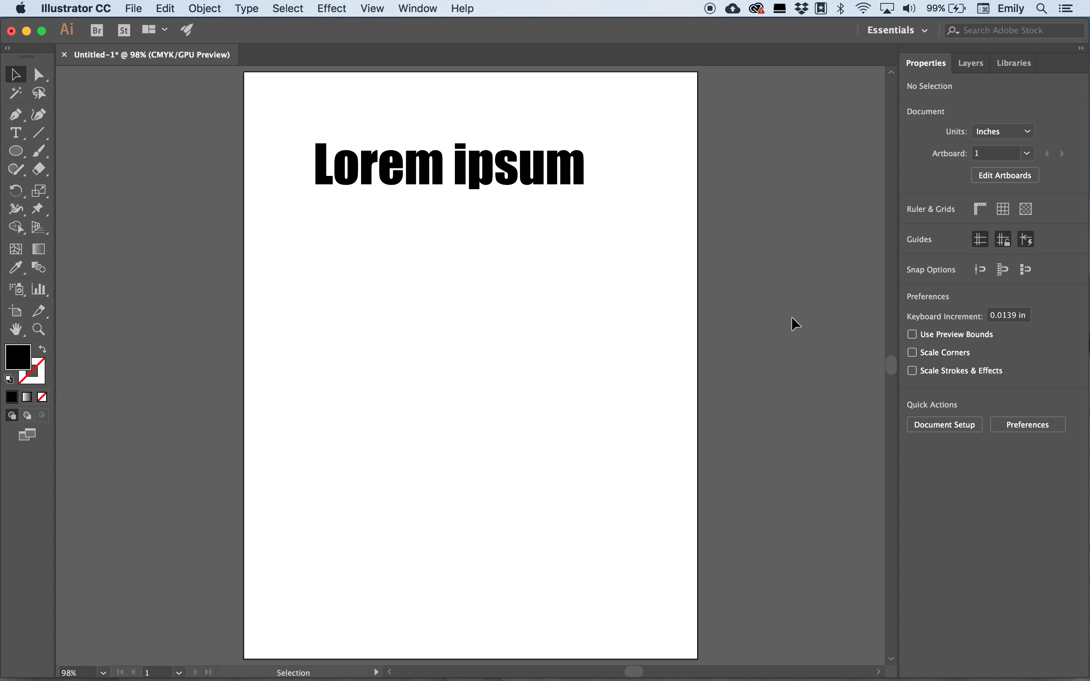
Duplicate the text and move the copy off the artboard to the right
left_click(542, 177)
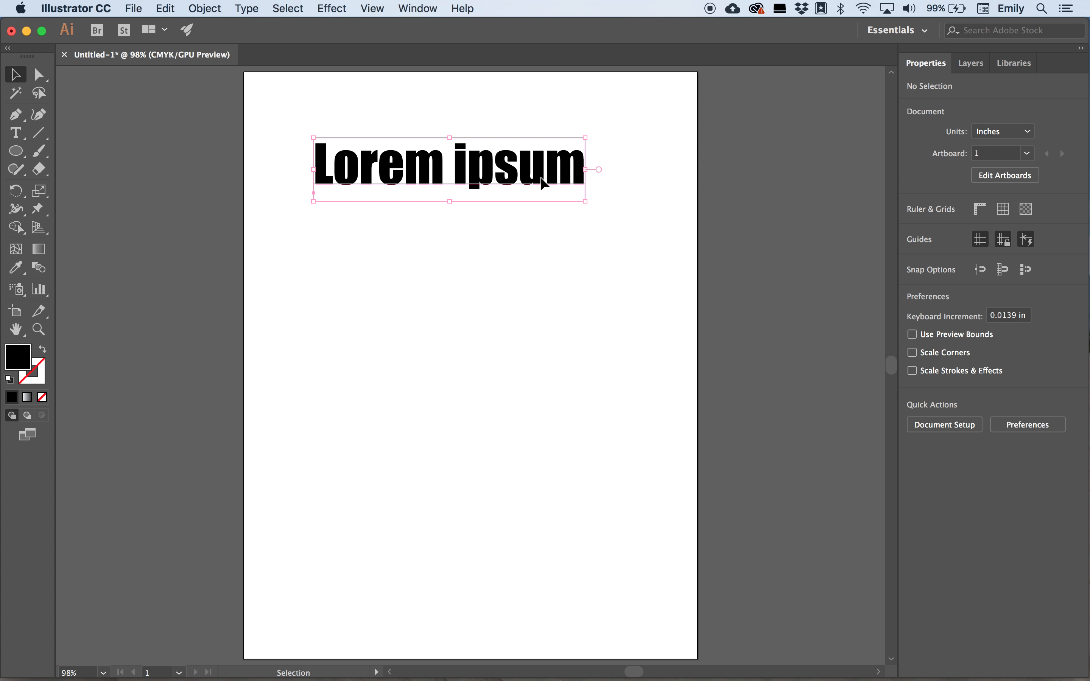
scroll(541, 176, "up", 3)
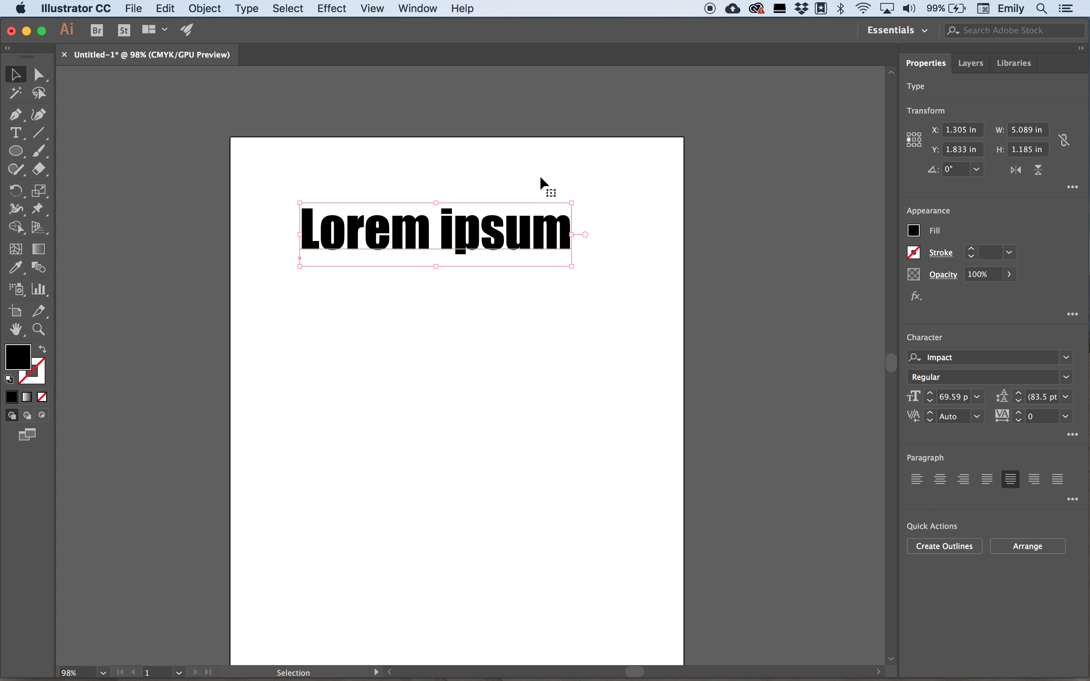
key("super+c")
key("super")
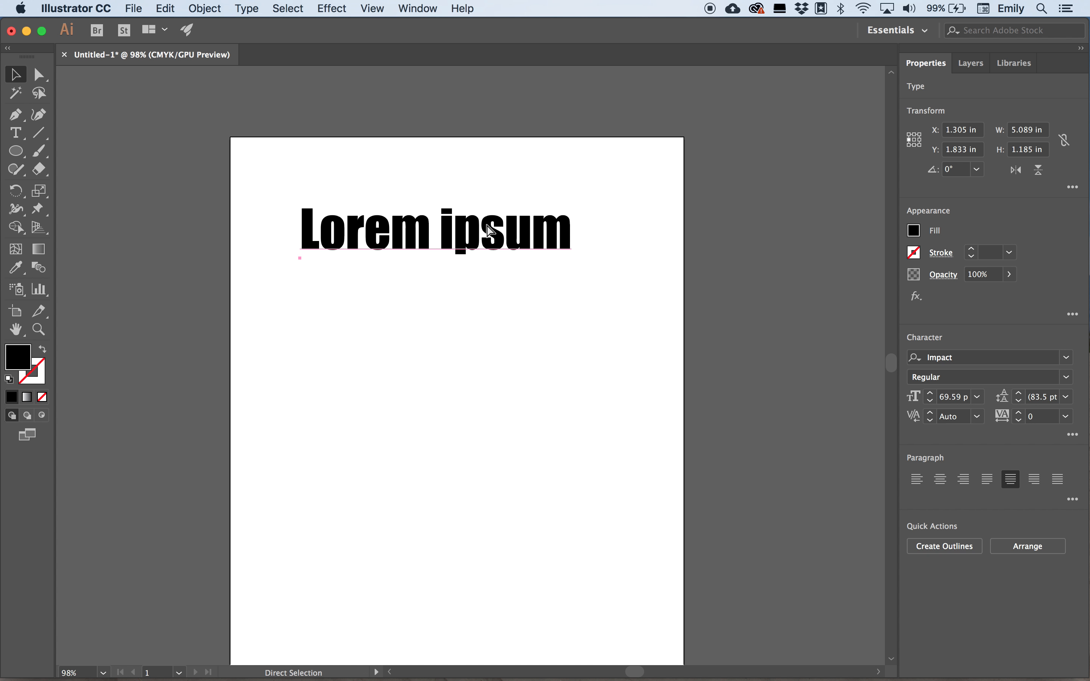
key("super+v")
left_click_drag(423, 367, 774, 205)
left_click(971, 65)
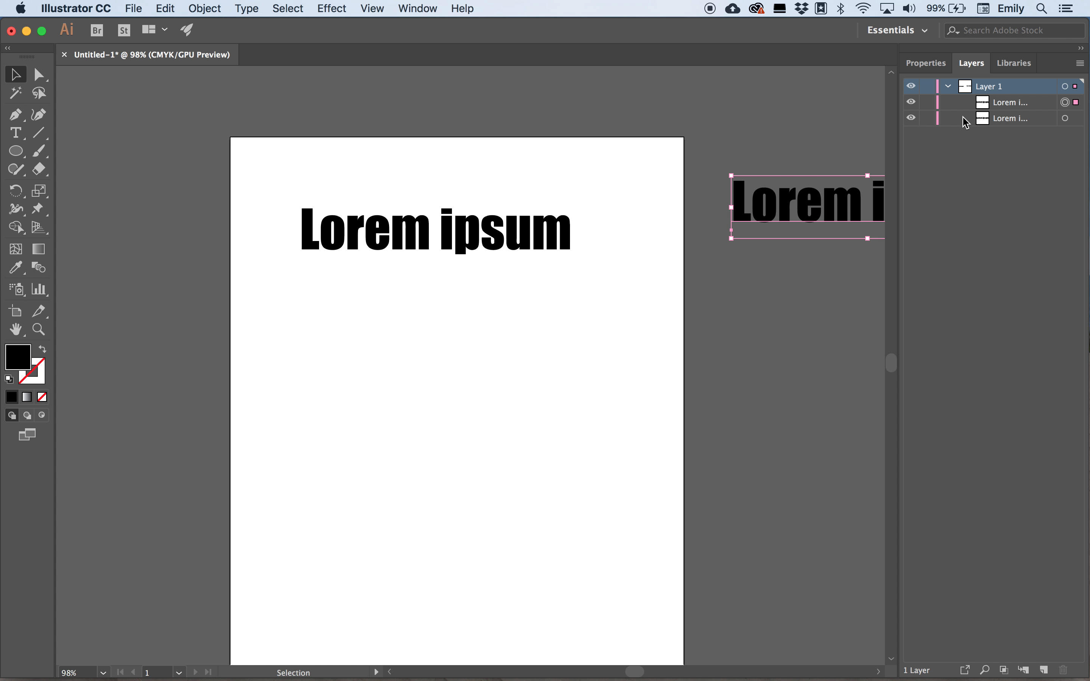
left_click(926, 122)
left_click(912, 119)
left_click(912, 118)
left_click(928, 118)
left_click(928, 102)
left_click(928, 107)
left_click(789, 277)
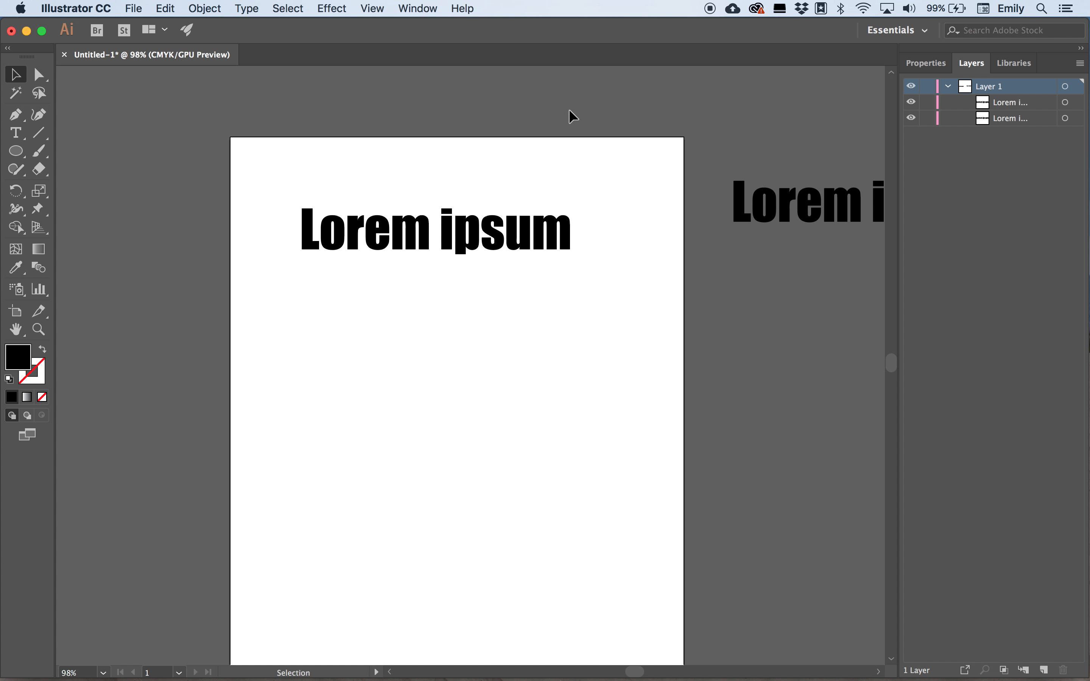
Convert the original text on the artboard to outlines with Create Outlines
left_click(235, 6)
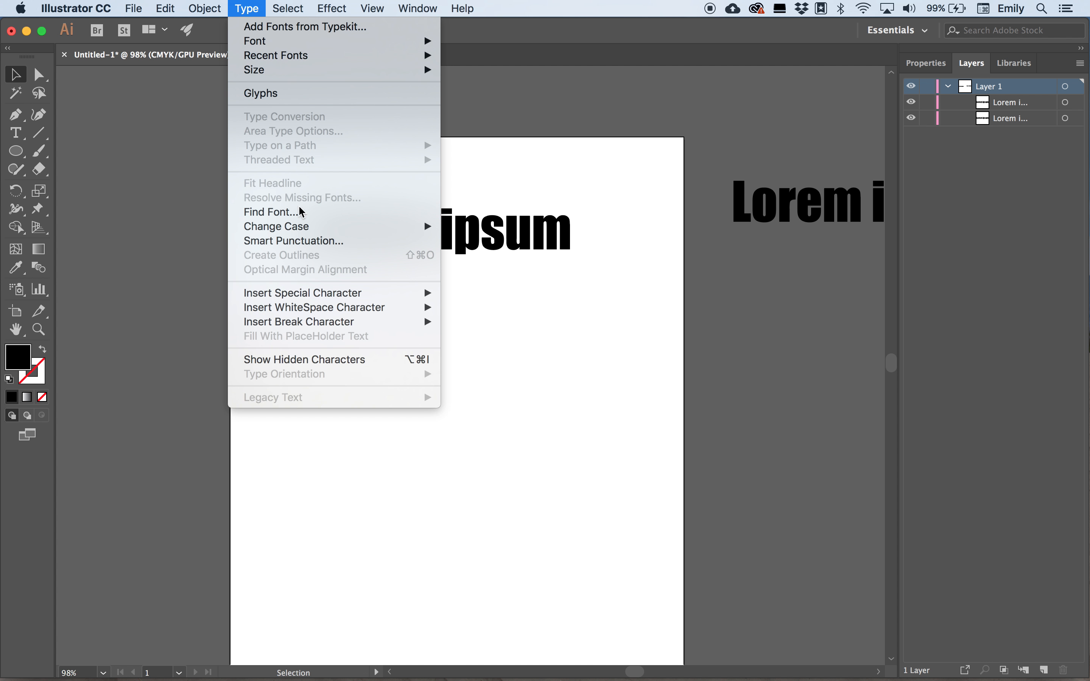
left_click(501, 169)
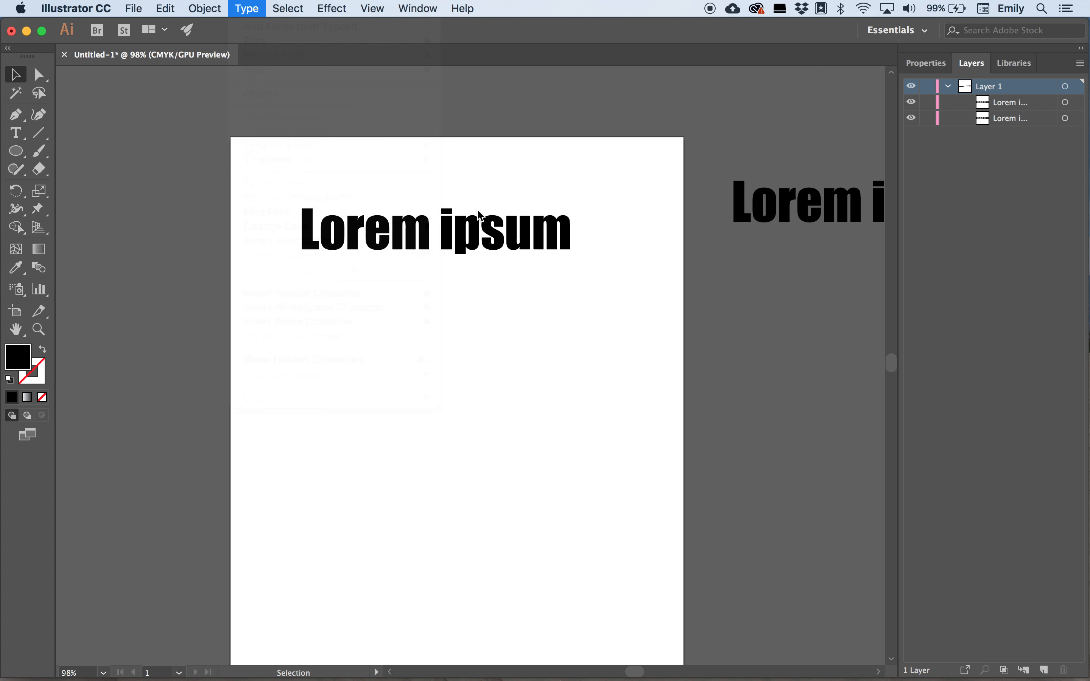
left_click(471, 230)
left_click(246, 4)
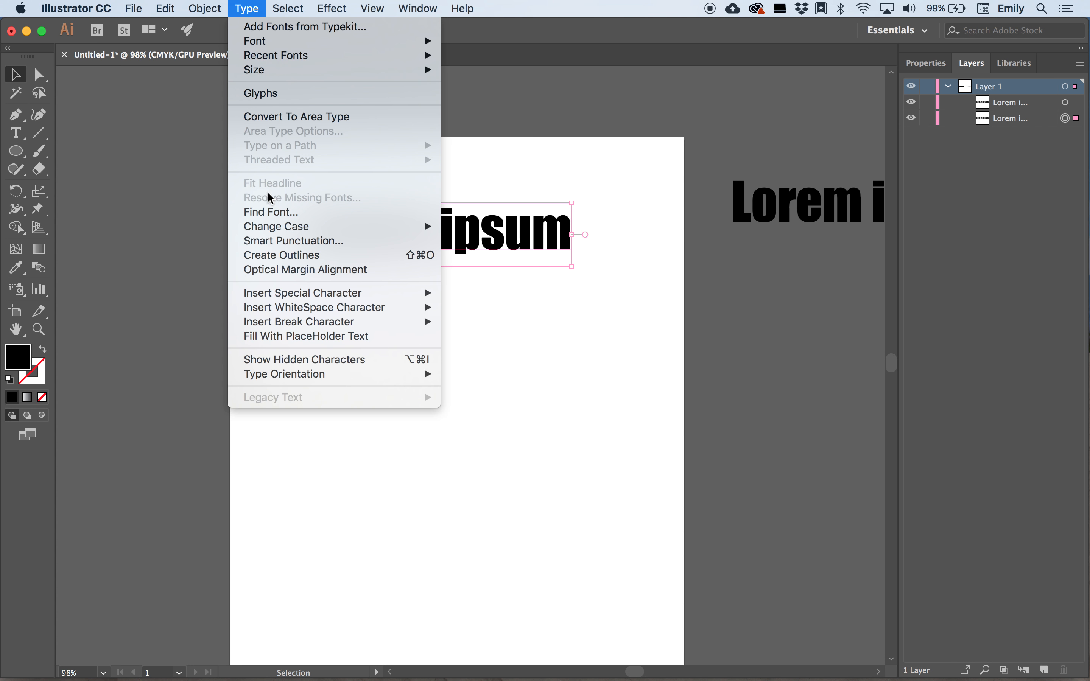
left_click(273, 259)
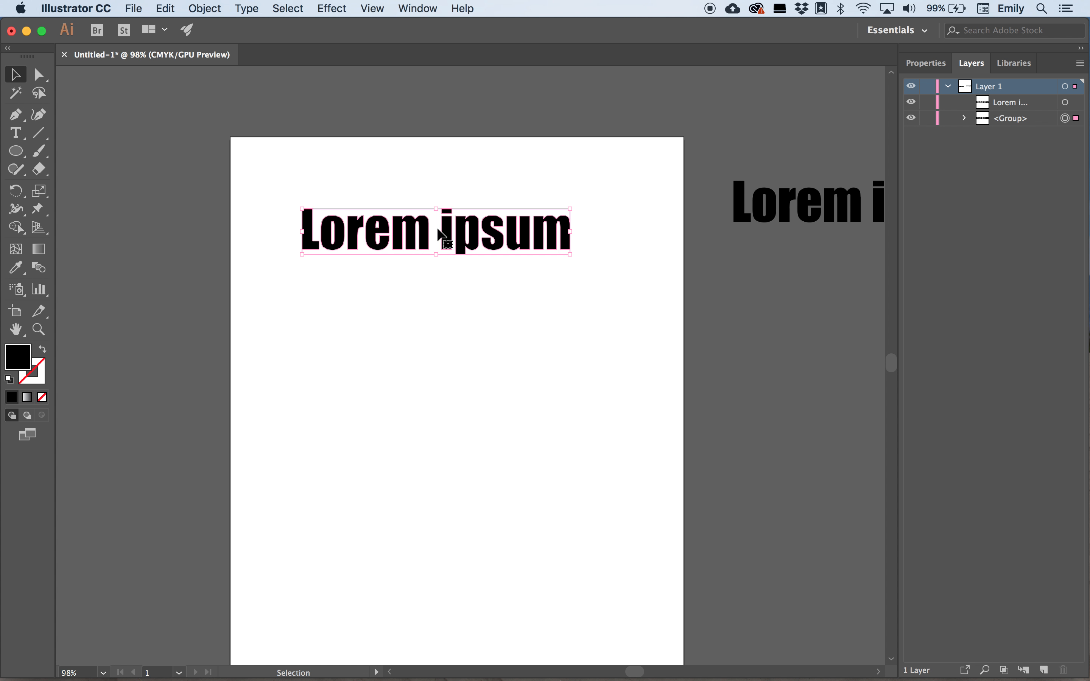
Zoom in on the outlined text, select its group, and open the Appearance panel
left_click(40, 329)
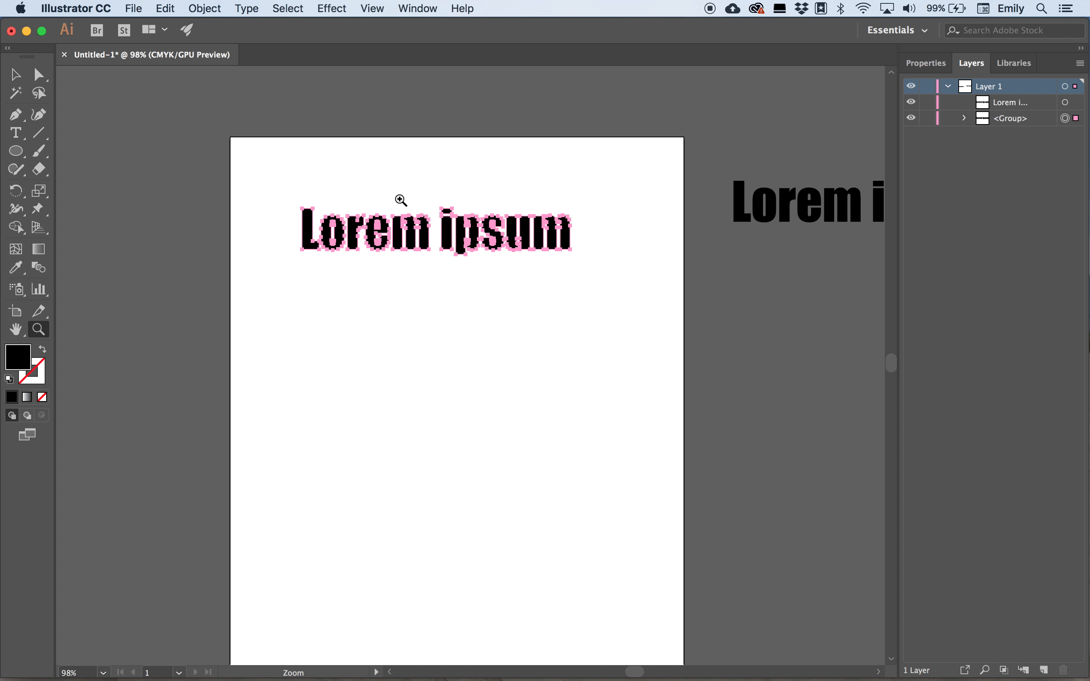
left_click(424, 246)
left_click(519, 368)
left_click(518, 367)
left_click(443, 377)
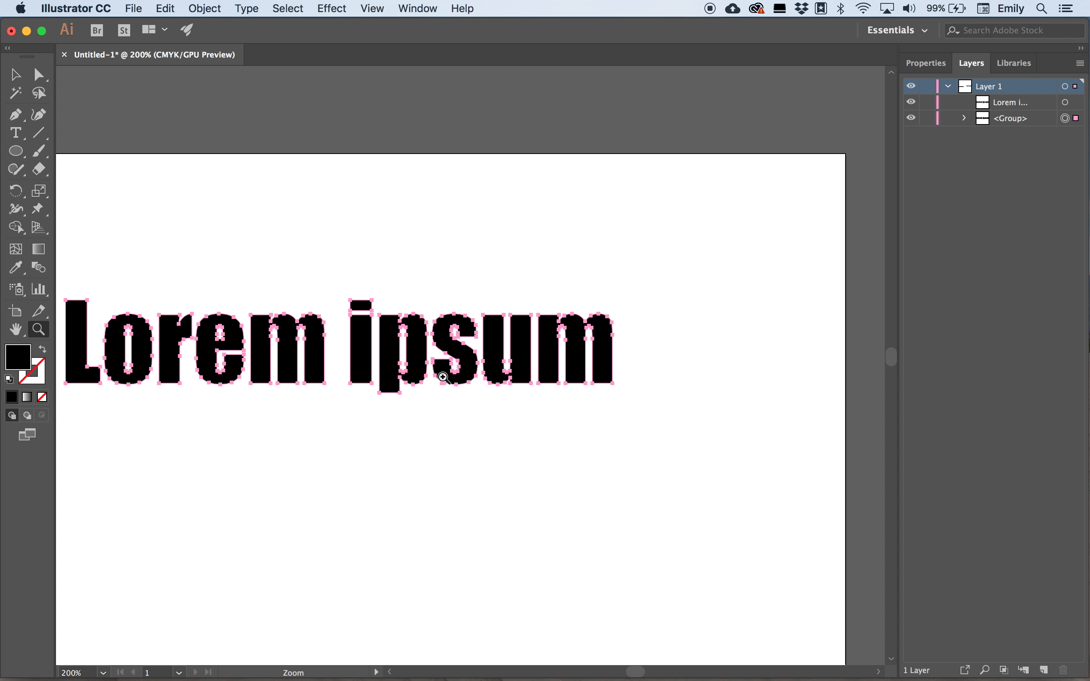
scroll(443, 377, "left", 5)
scroll(443, 377, "left", 5)
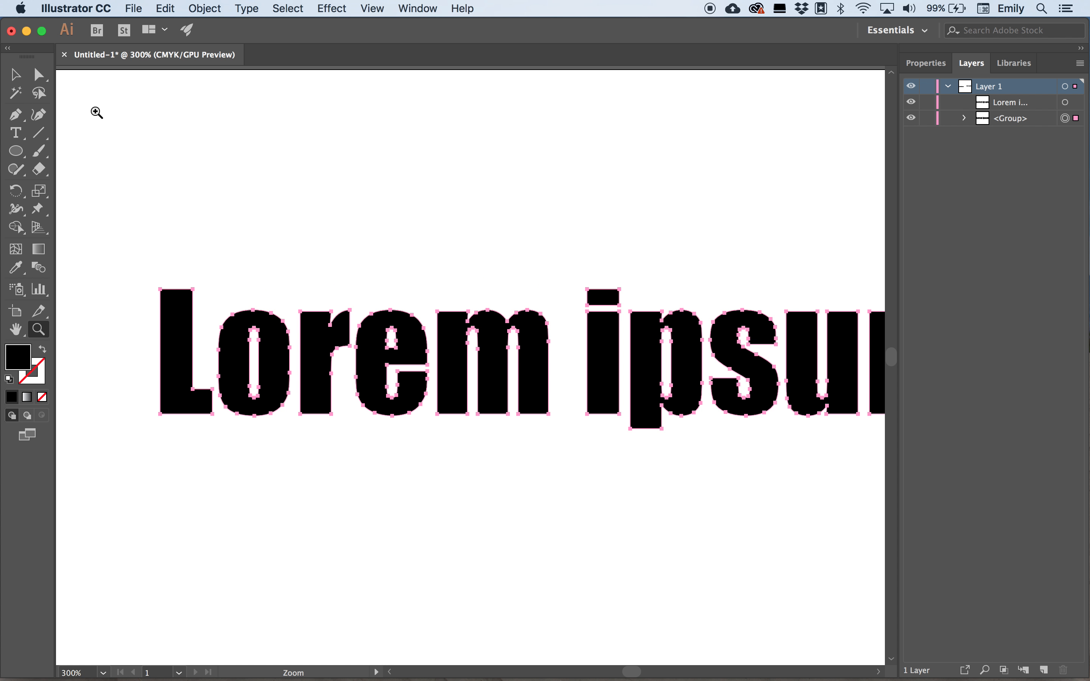
left_click(15, 74)
left_click(313, 266)
left_click(322, 350)
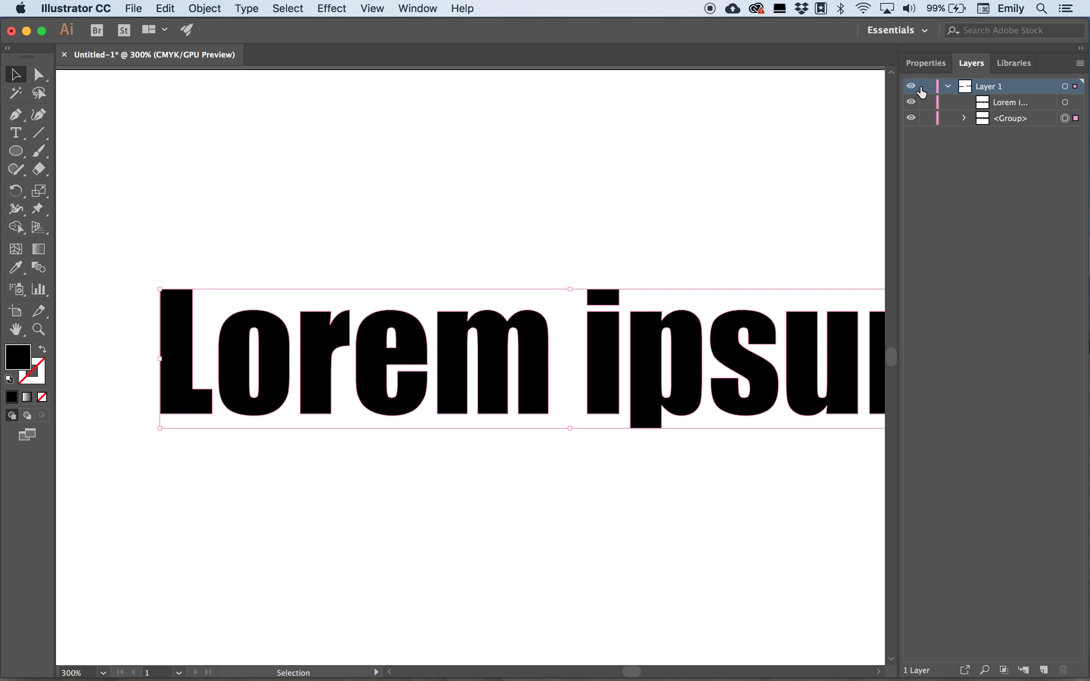
left_click(940, 67)
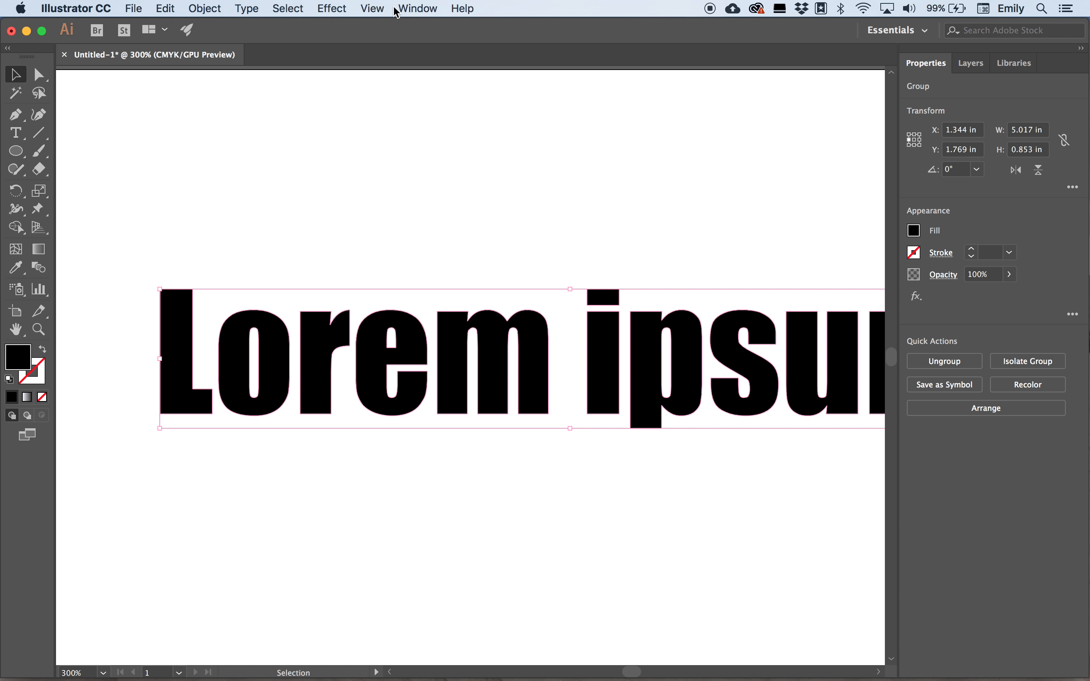
left_click(407, 8)
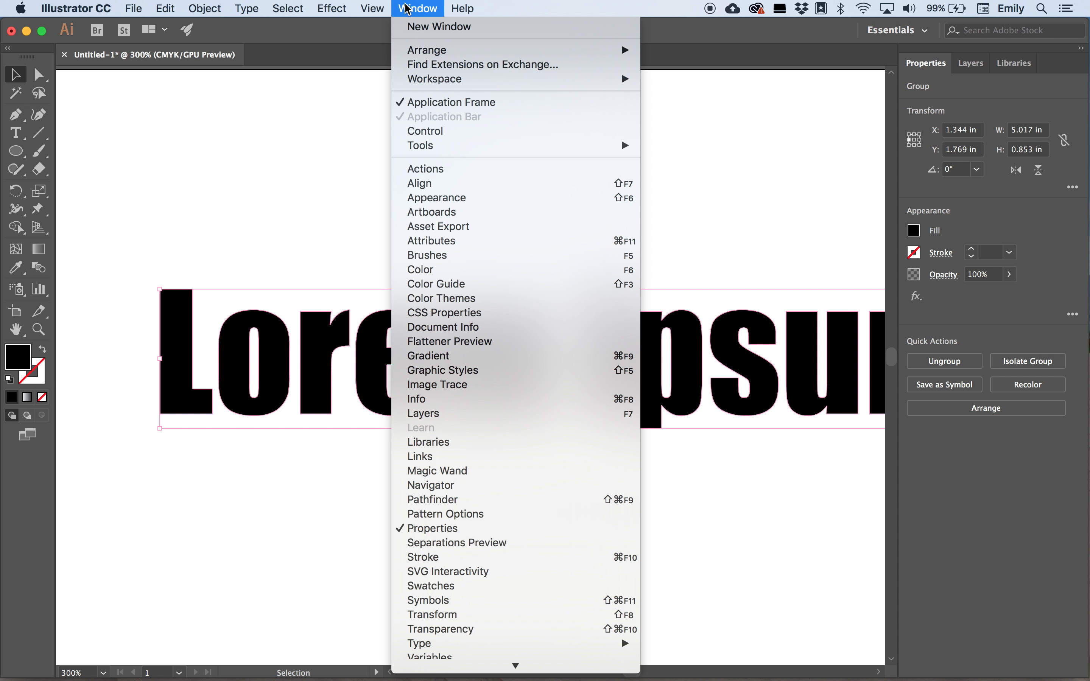
left_click(436, 198)
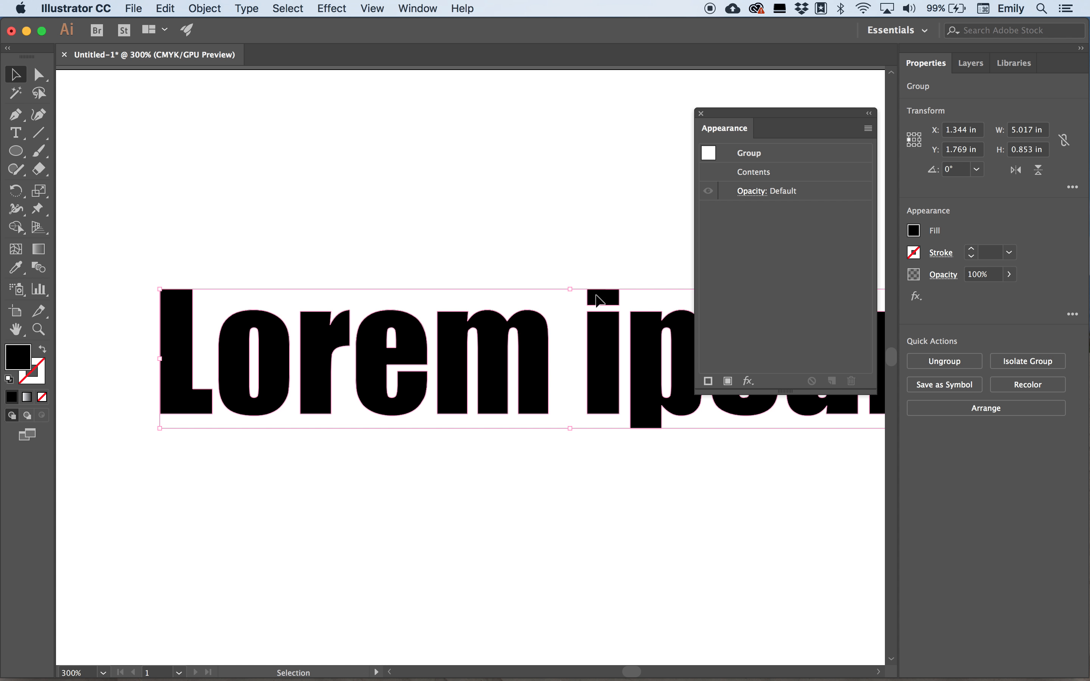
Inside the group, select the letter e and release its compound path
double_click(531, 337)
left_click(532, 341)
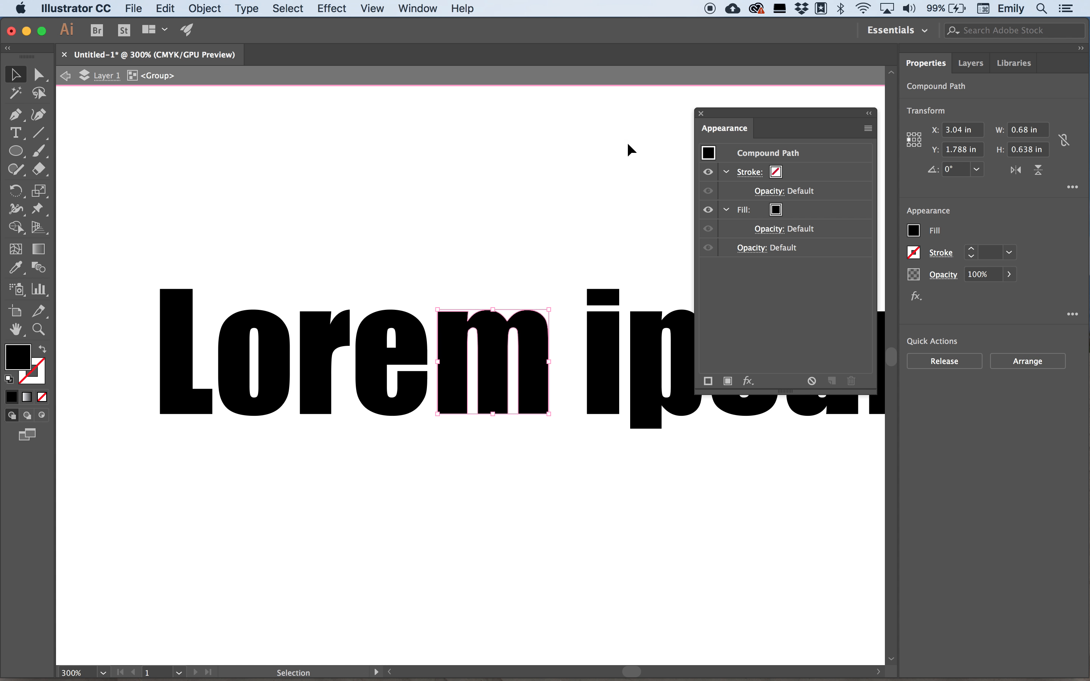
left_click(423, 338)
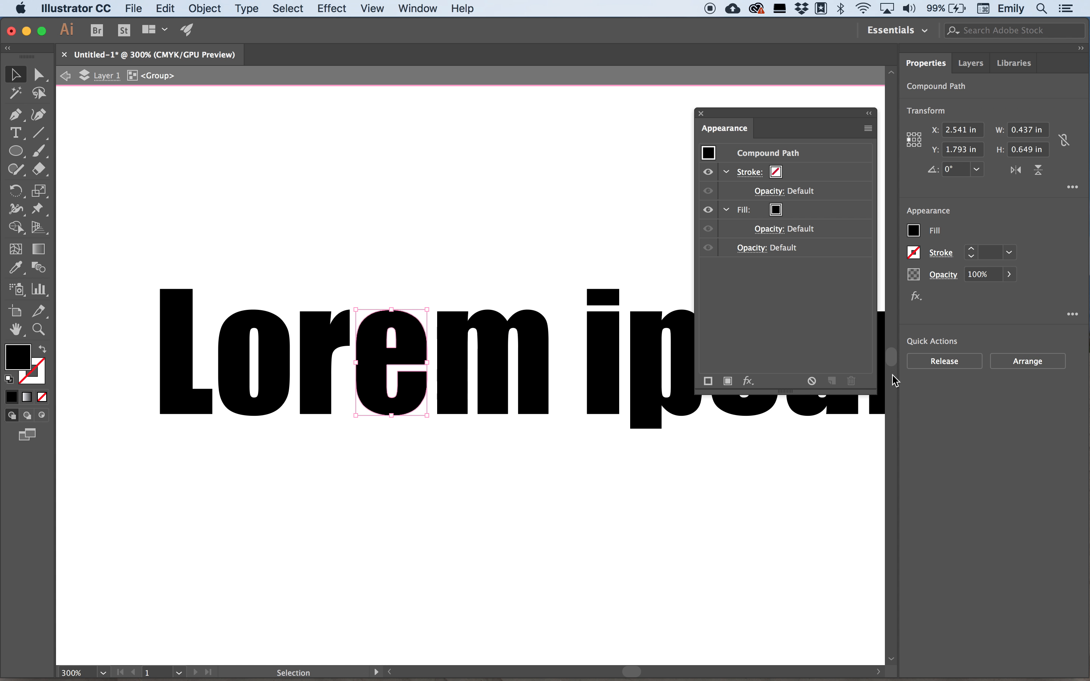
left_click(944, 361)
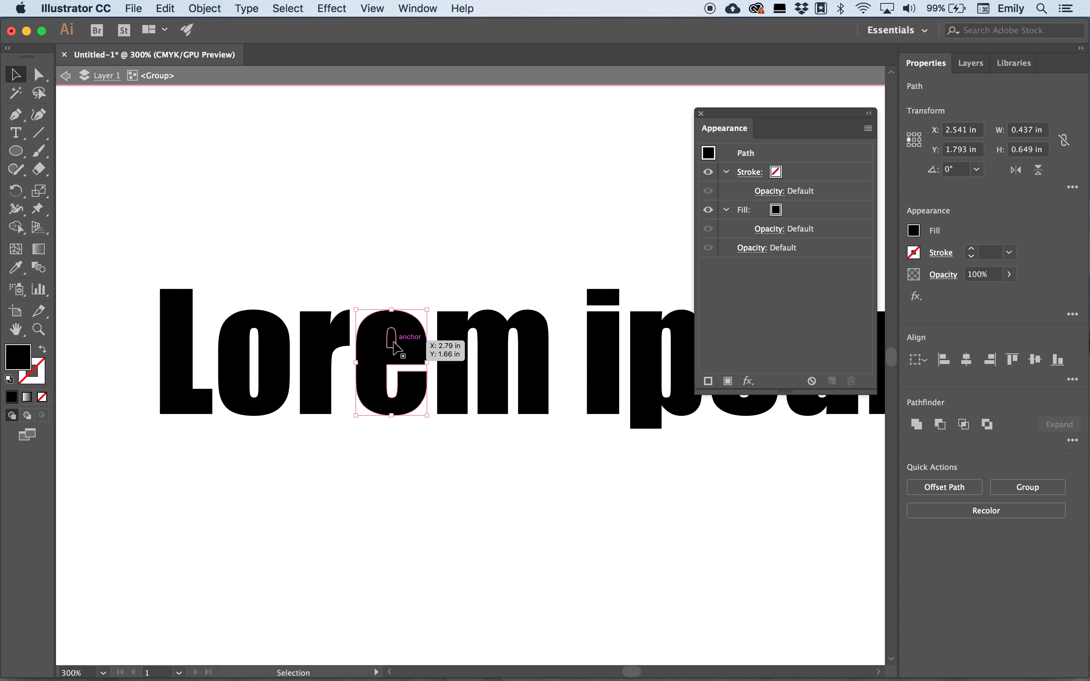
Try dragging the e's inner counter shape upward out of the letter, then undo twice
left_click(403, 276)
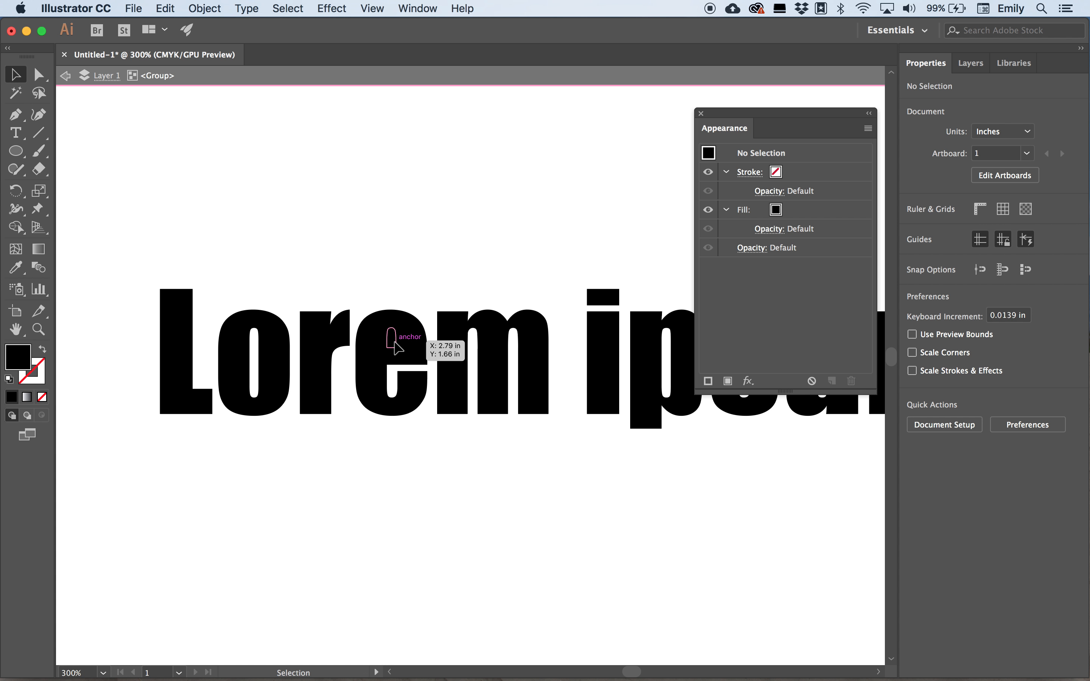
left_click(395, 347)
left_click_drag(395, 347, 431, 255)
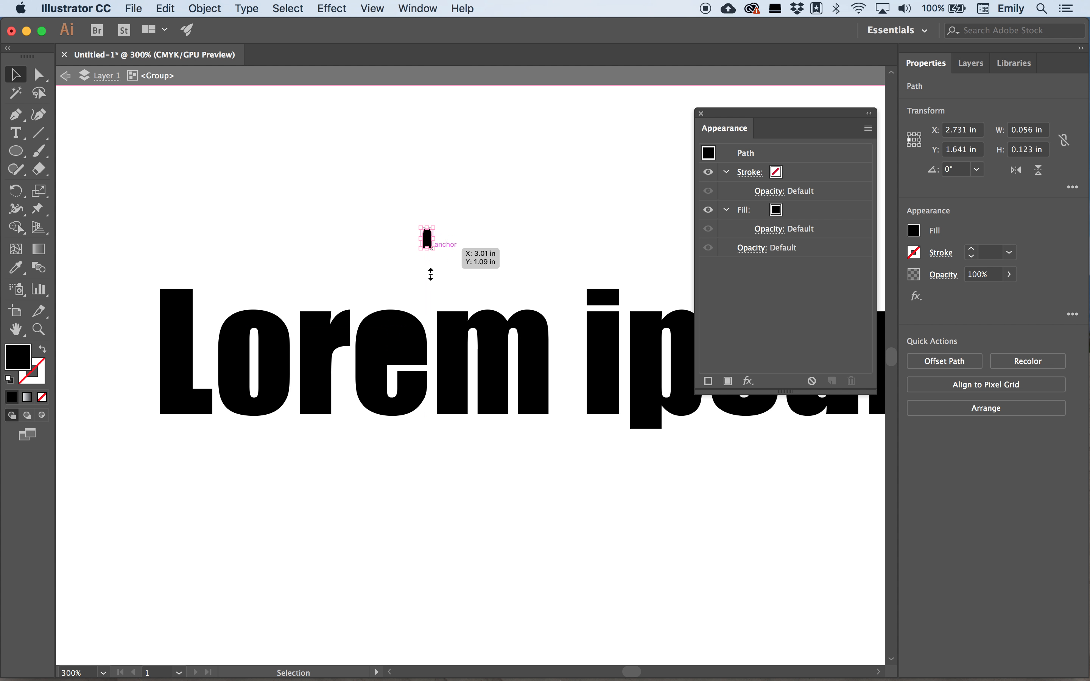
key("super+z")
key("super+z")
left_click(423, 292)
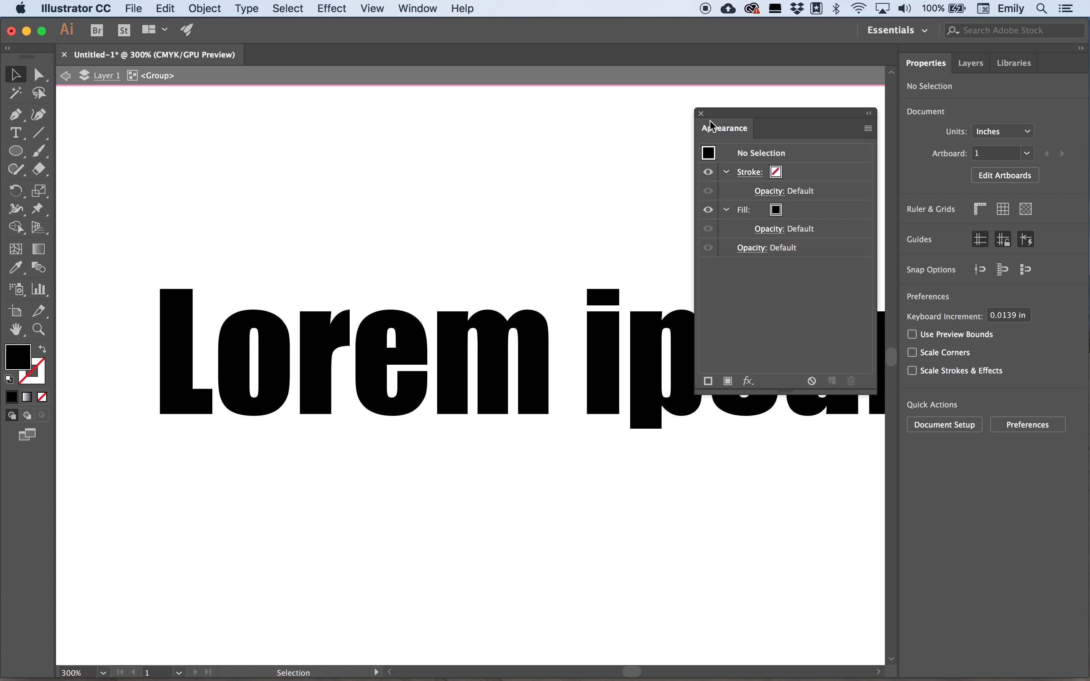
Close the Appearance panel, exit the group, and give the outlined text a 3 pt magenta stroke
left_click(701, 114)
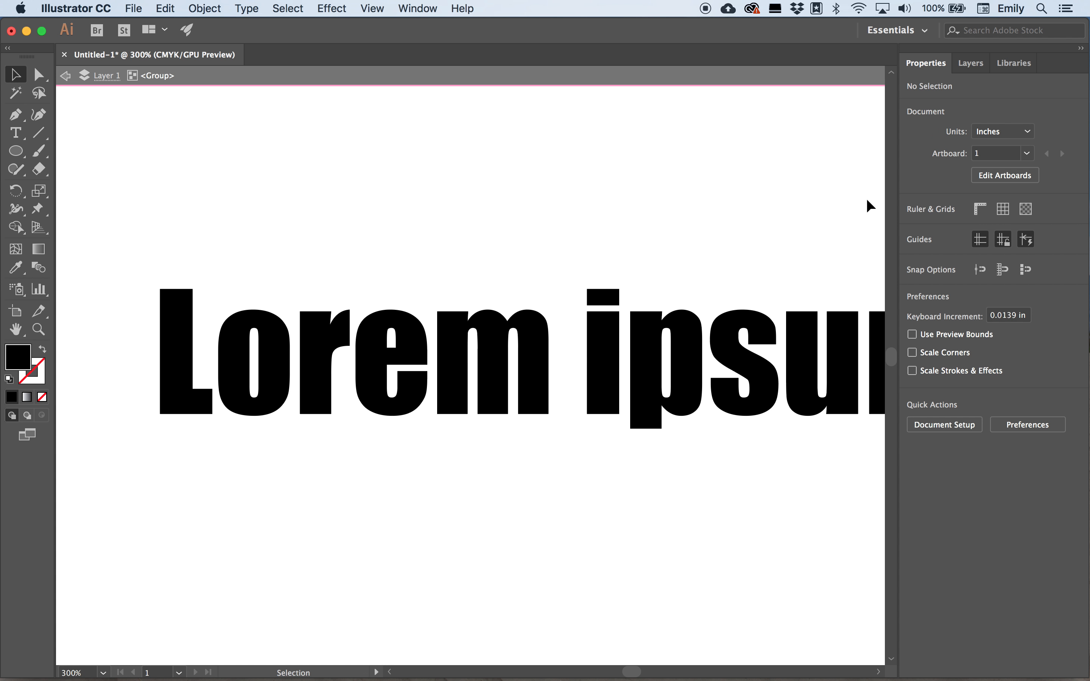
left_click(731, 360)
double_click(666, 246)
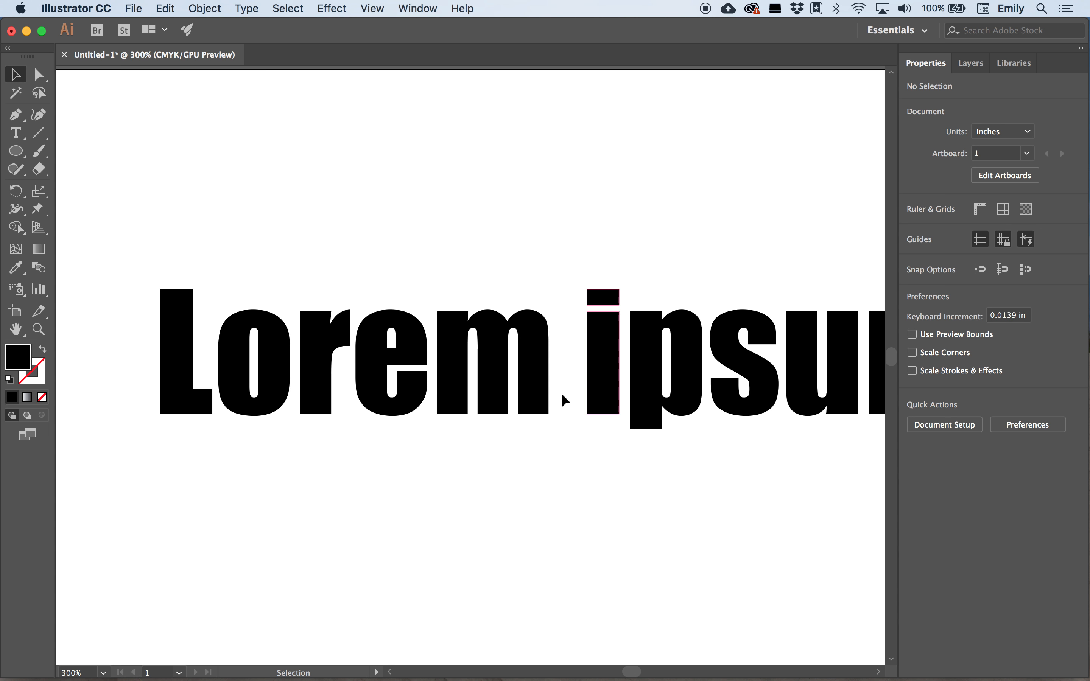
left_click(533, 382)
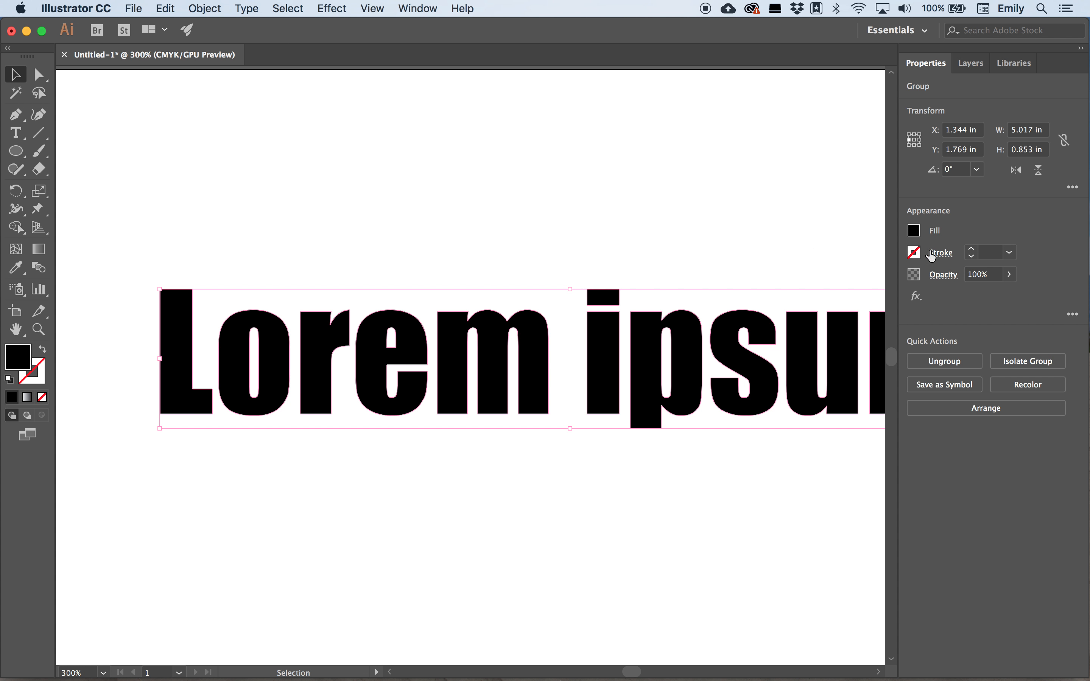
left_click(972, 251)
left_click(973, 250)
left_click(973, 251)
left_click(973, 250)
left_click(913, 253)
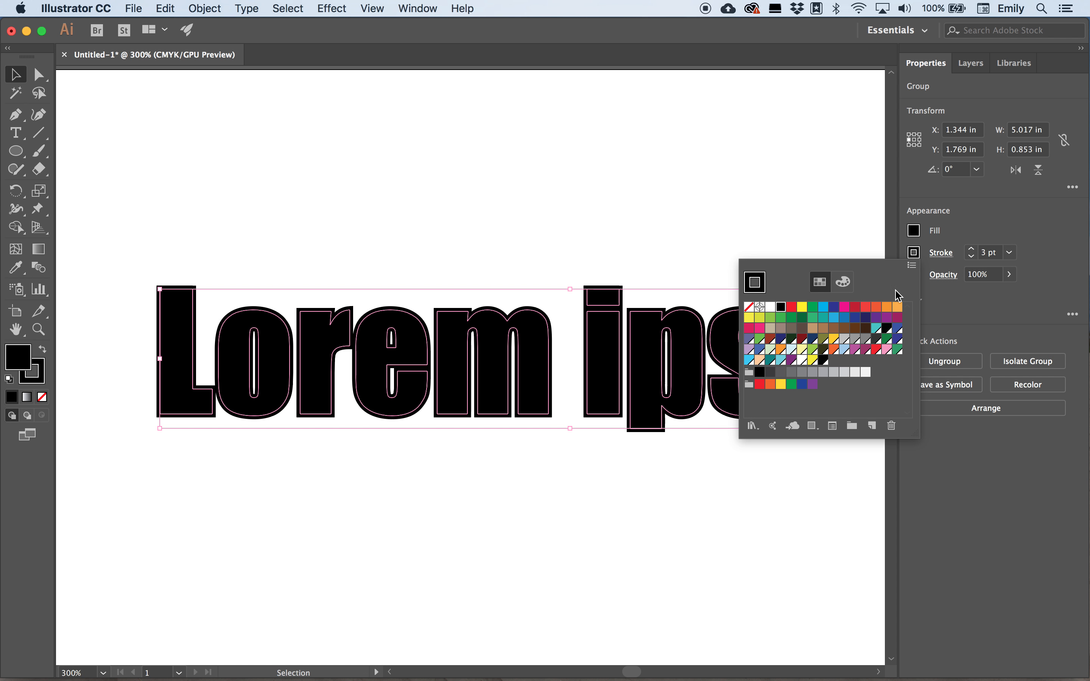
left_click(845, 307)
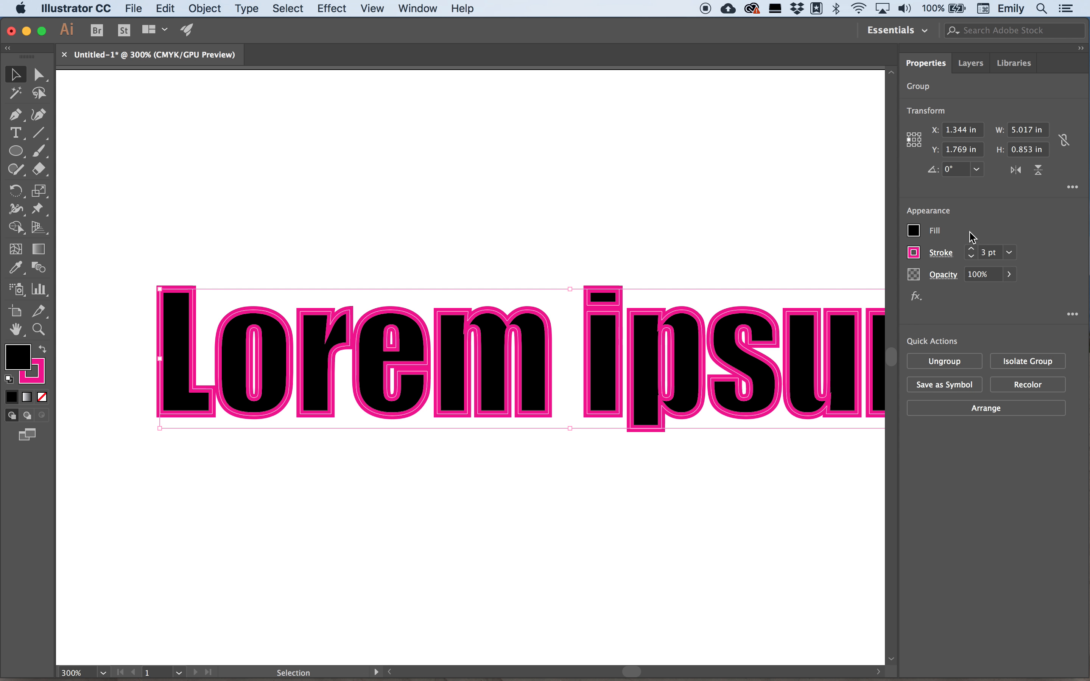
Fill the outlined text with a blue gradient swatch from the fill swatches
left_click(913, 230)
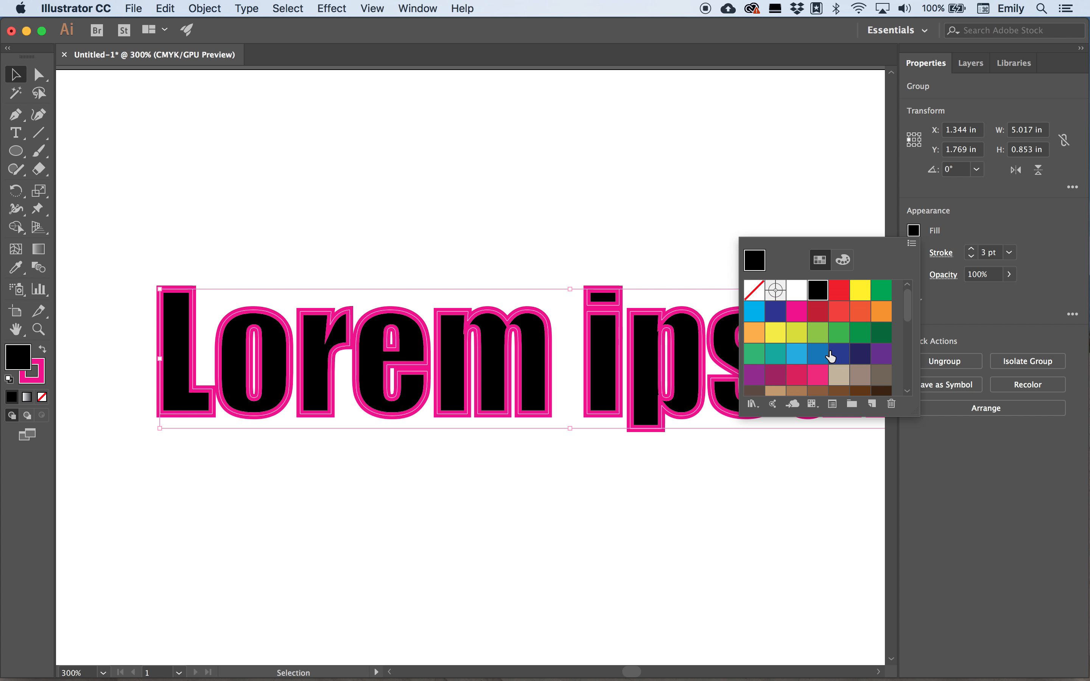
scroll(830, 356, "down", 10)
scroll(831, 356, "up", 5)
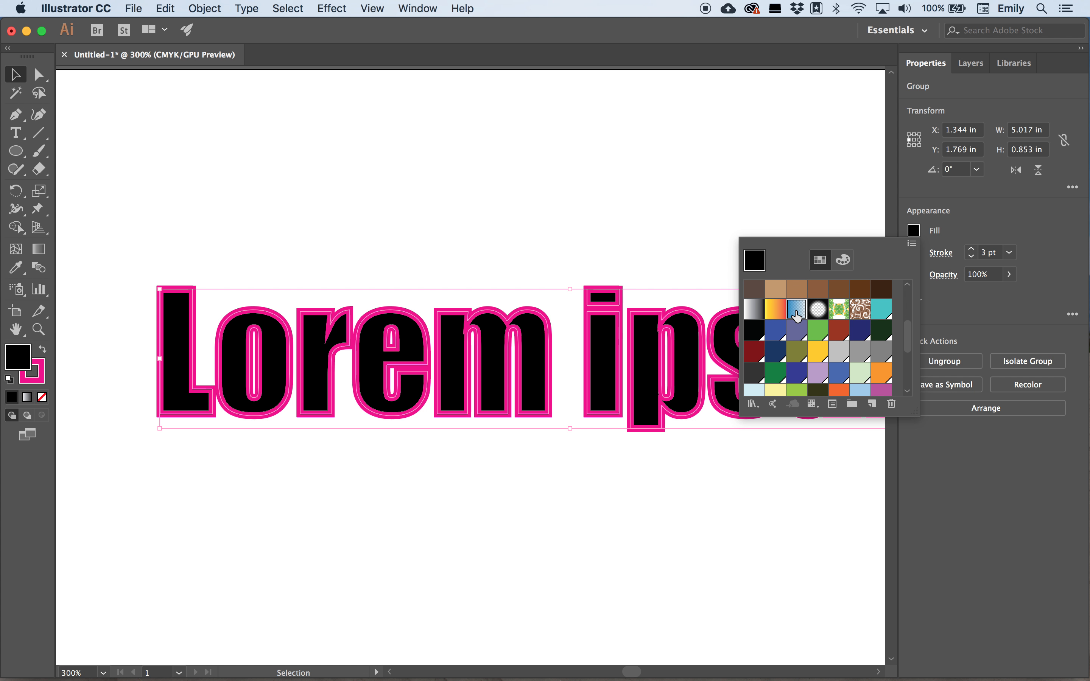
left_click(795, 310)
left_click(731, 215)
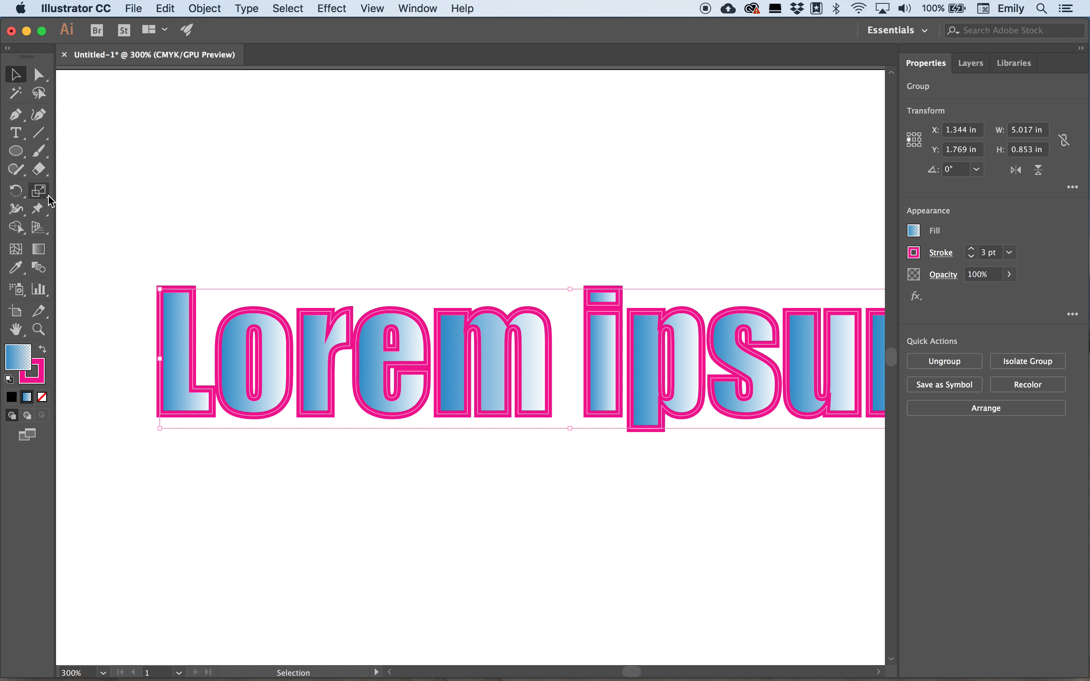
Enter the outlined text group and select the letter L on its own
left_click(156, 225)
left_click(191, 291)
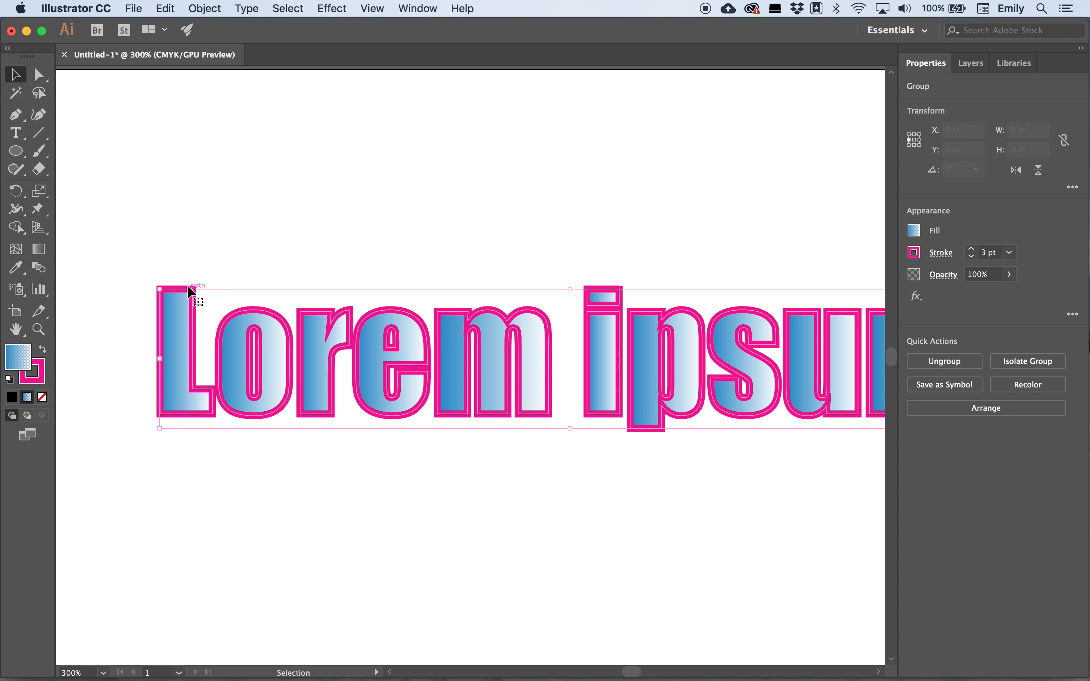
double_click(187, 286)
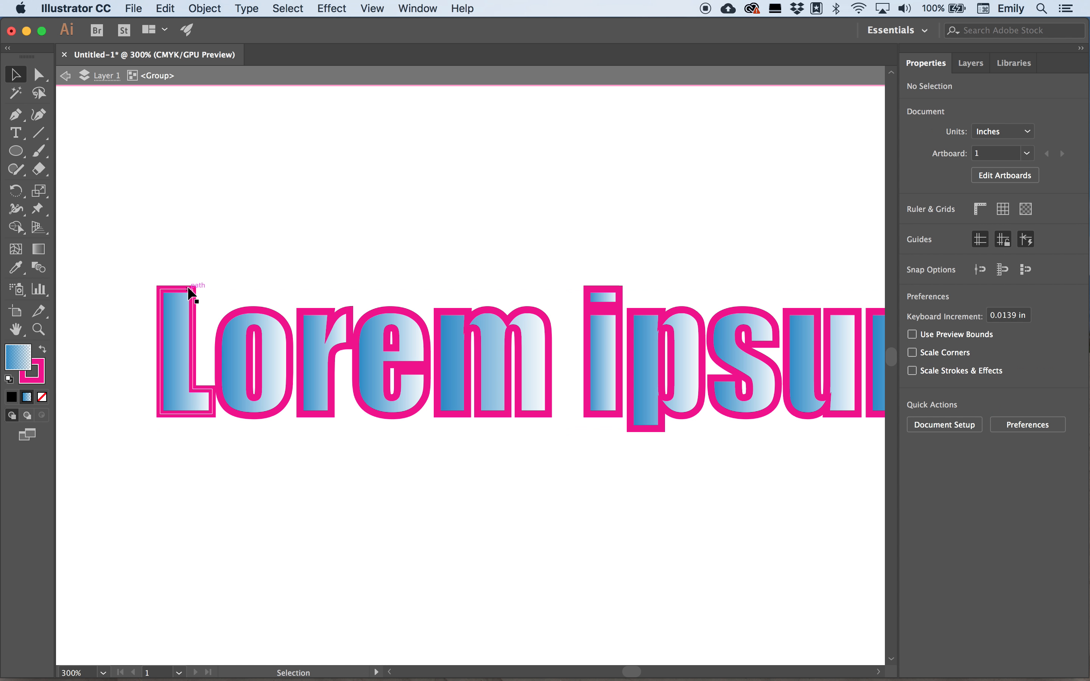
left_click(187, 308)
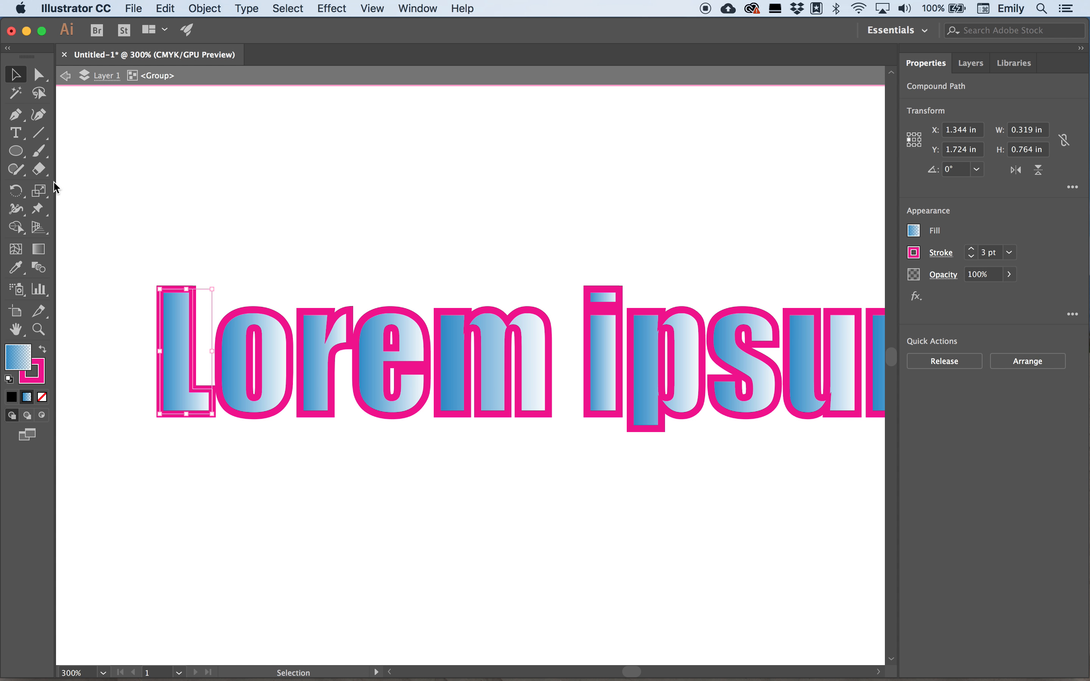
left_click_drag(17, 134, 59, 158)
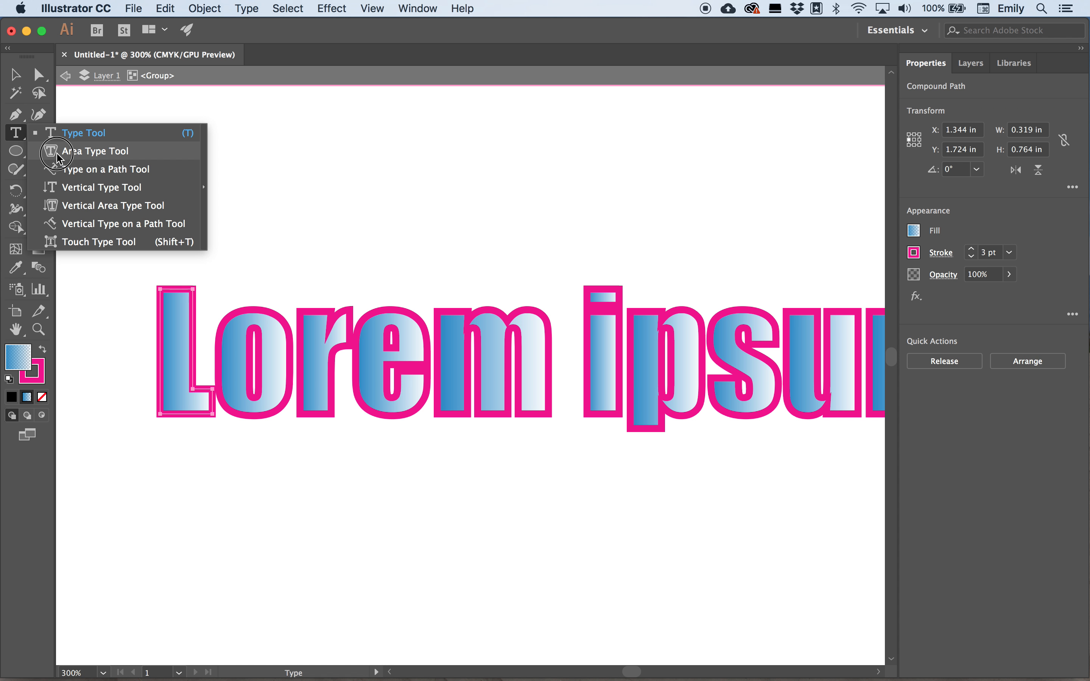
left_click(11, 132)
left_click(223, 185)
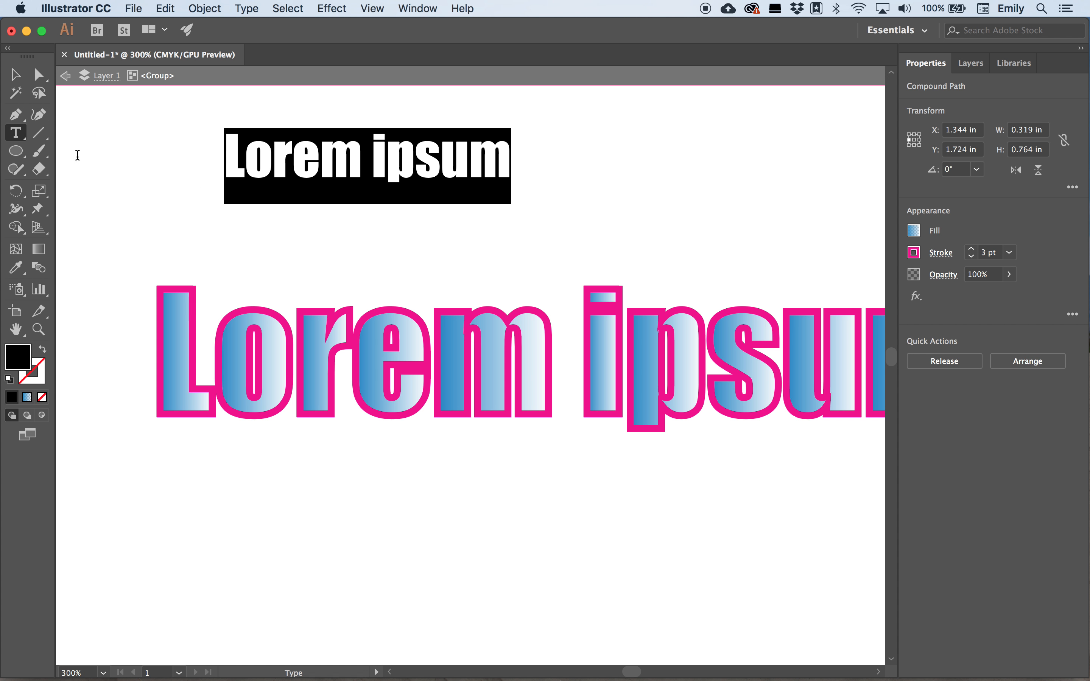
left_click(14, 74)
key("Delete")
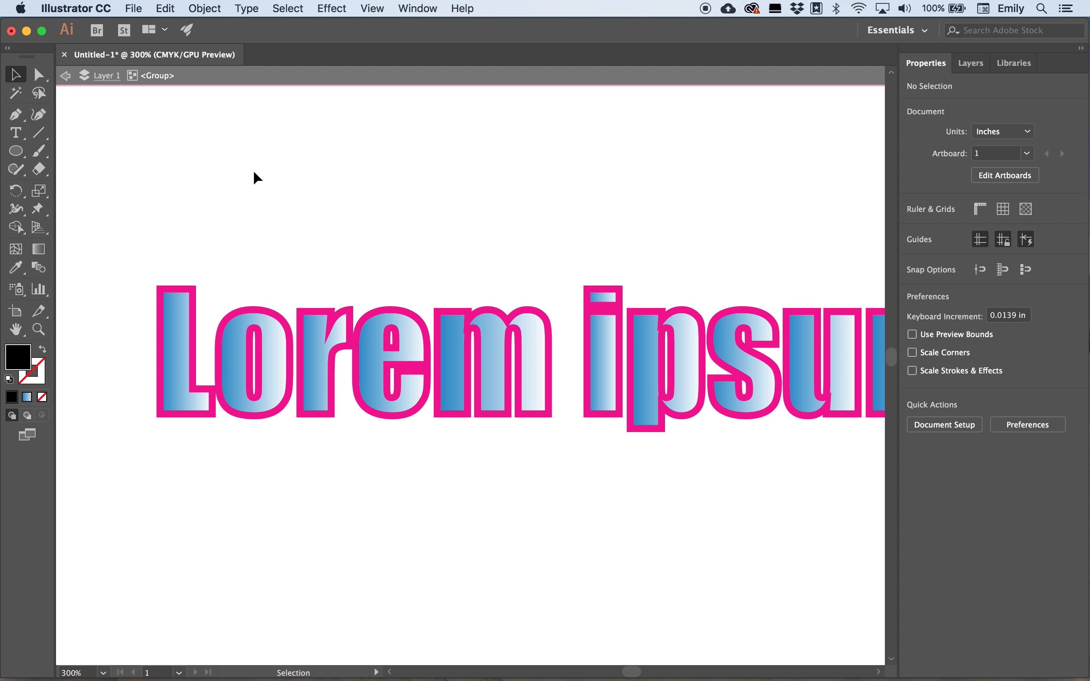
Enlarge the letter L to about 0.44 × 1.06 in, release its compound path, and deselect
left_click(197, 320)
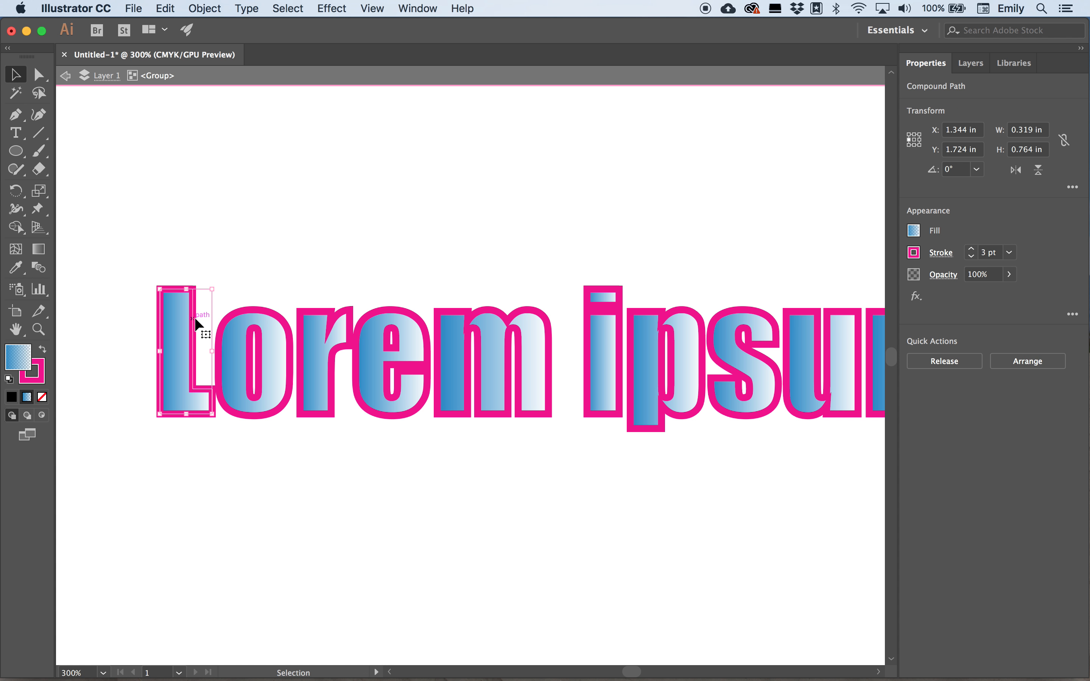
left_click_drag(196, 321, 228, 240)
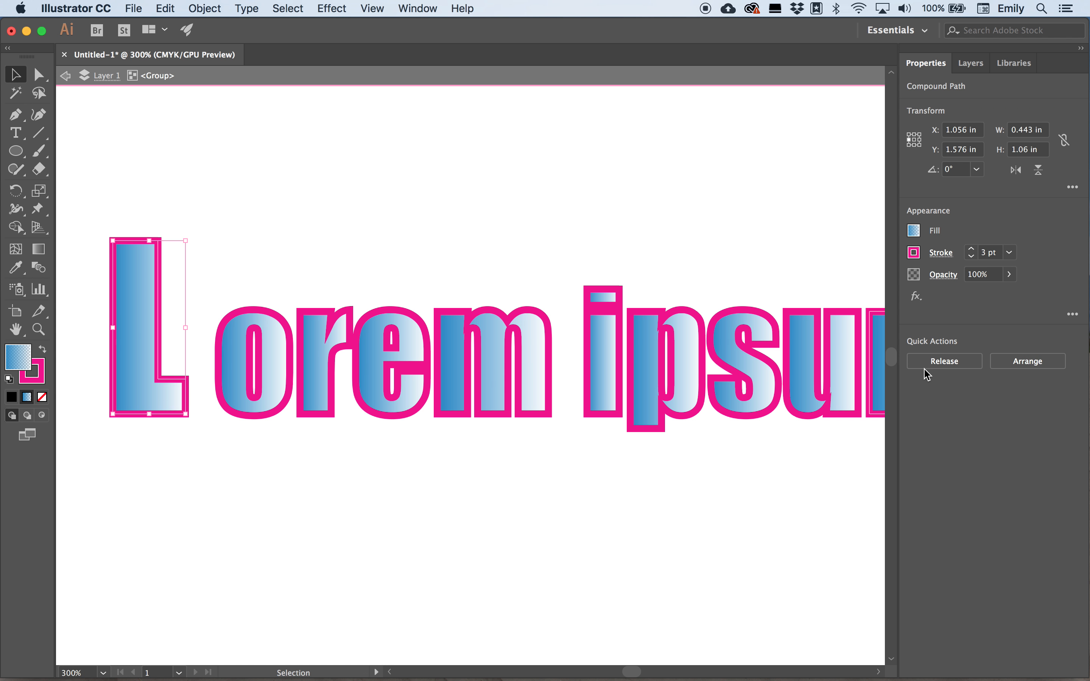
left_click(935, 362)
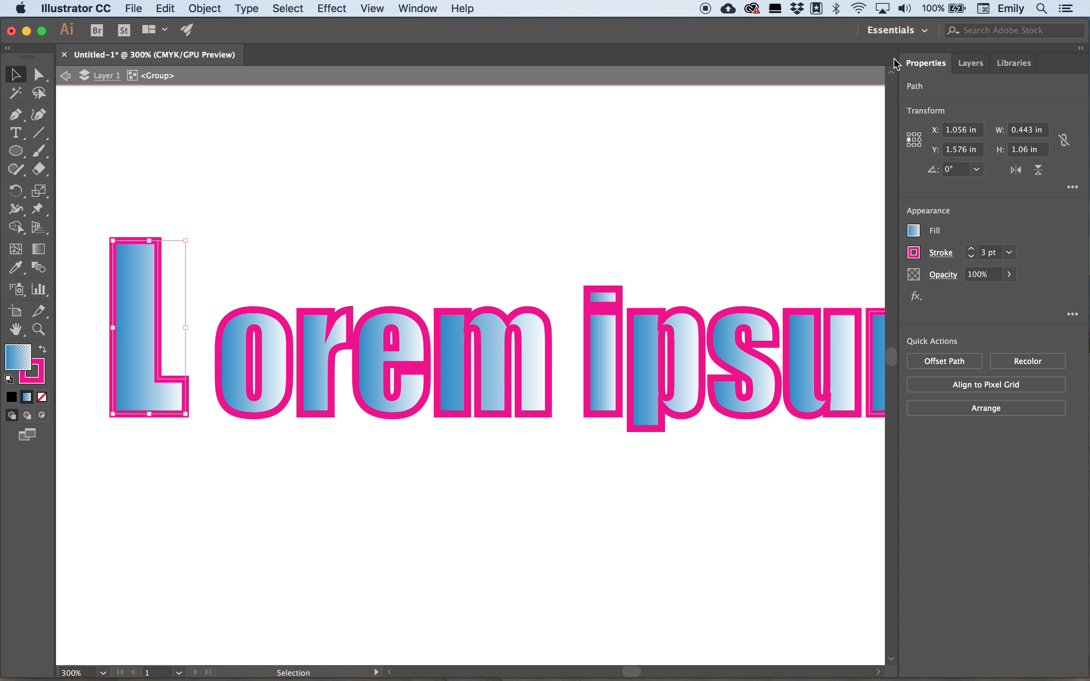
left_click(132, 183)
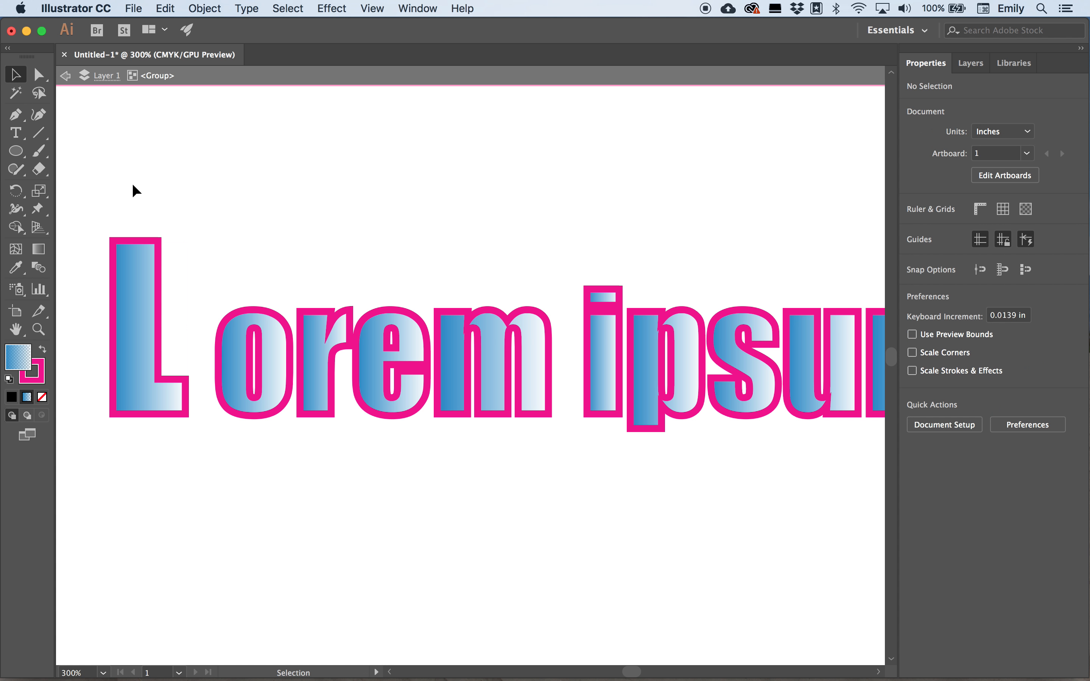
Try running type along the L's outline with the Type on a Path tool at 10 pt, then undo it
left_click(18, 137)
left_click(20, 141)
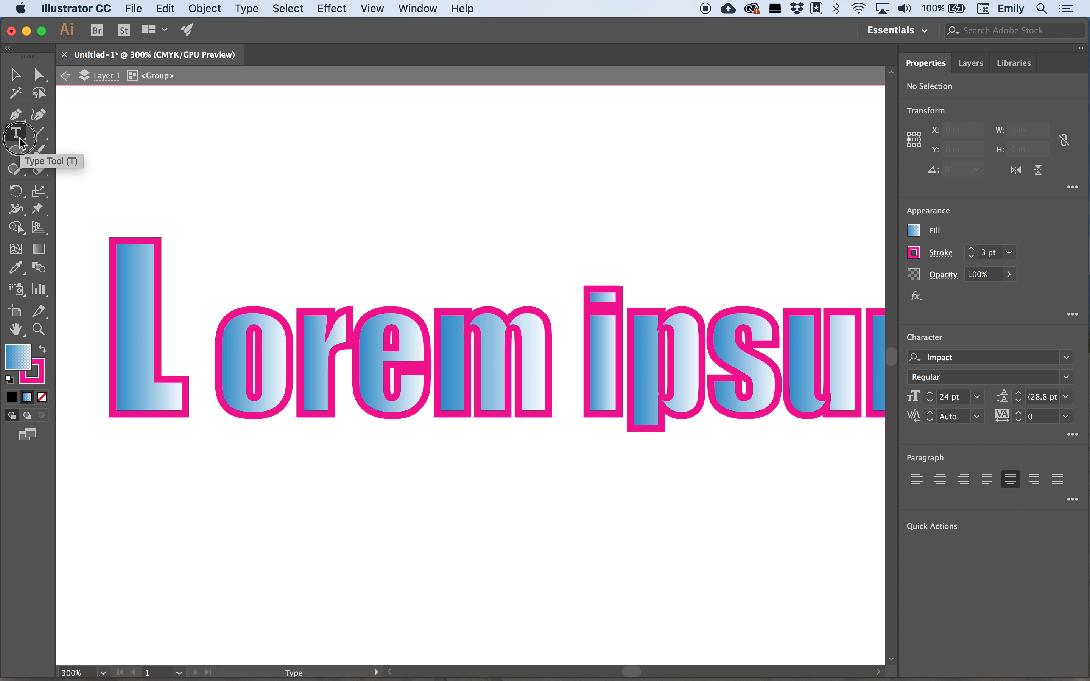
left_click(79, 173)
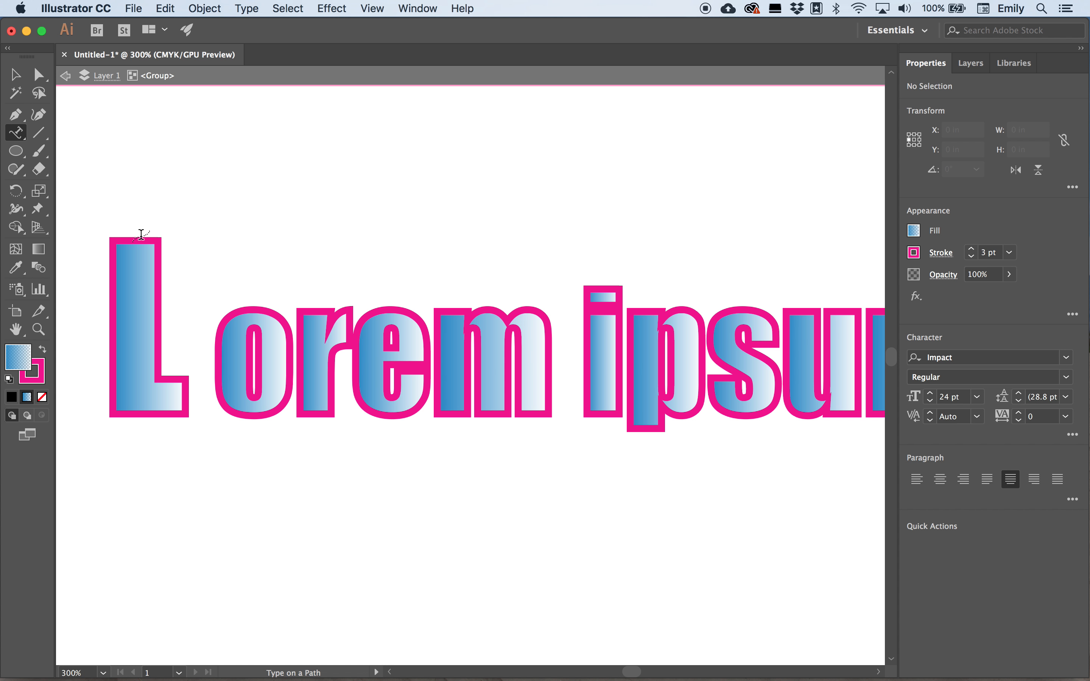
left_click(120, 238)
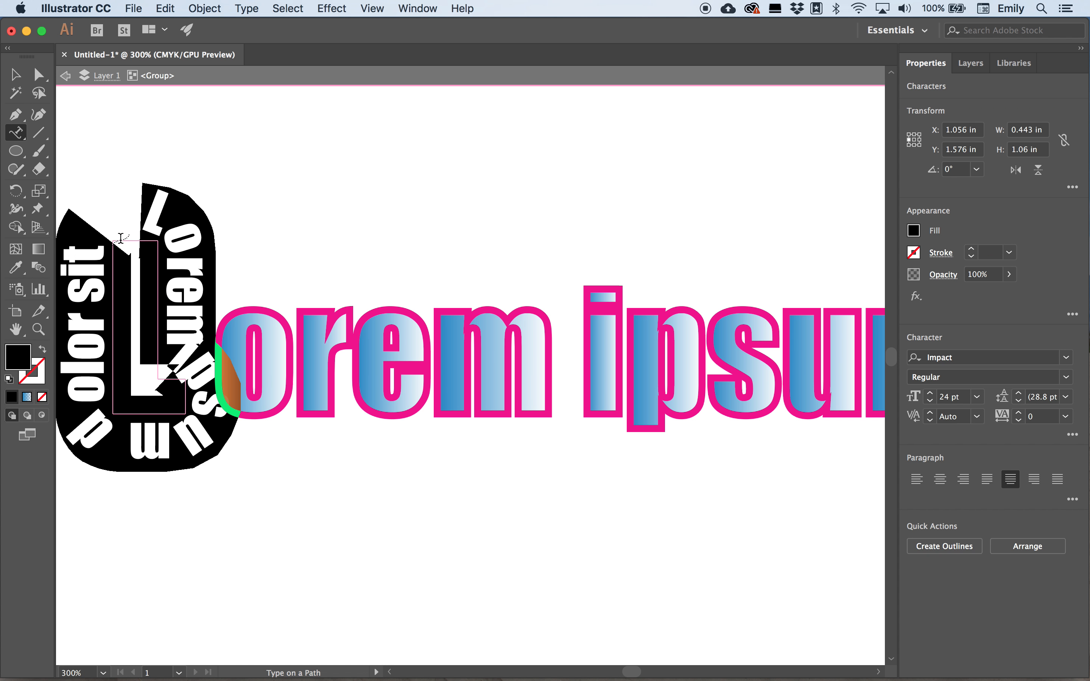
left_click(977, 397)
left_click(999, 500)
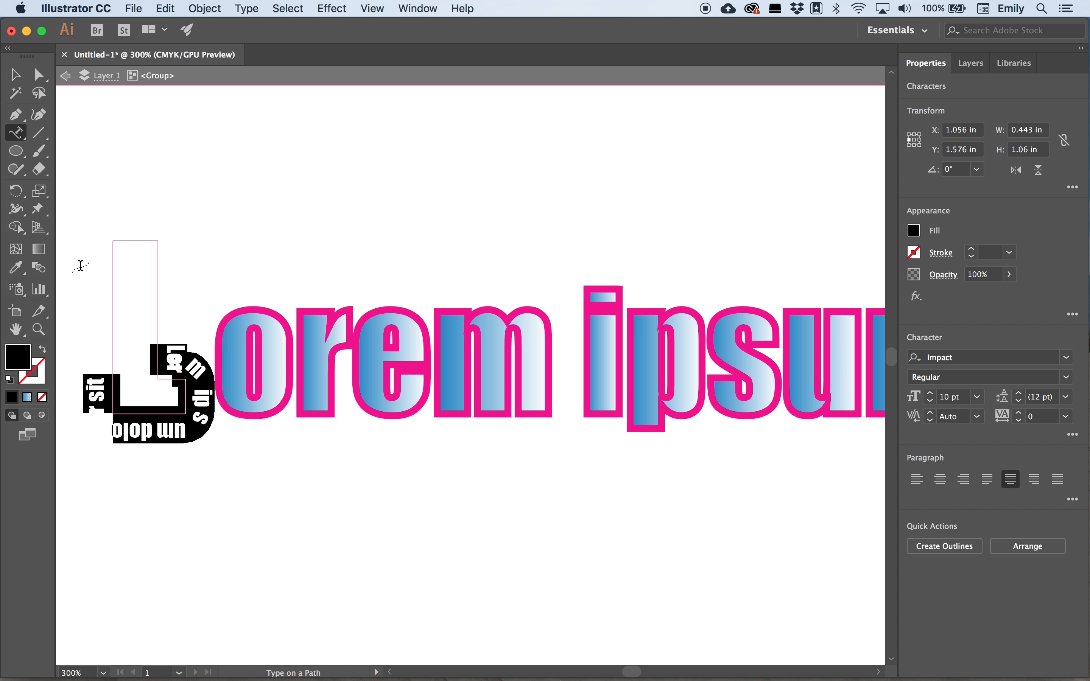
key("BackSpace")
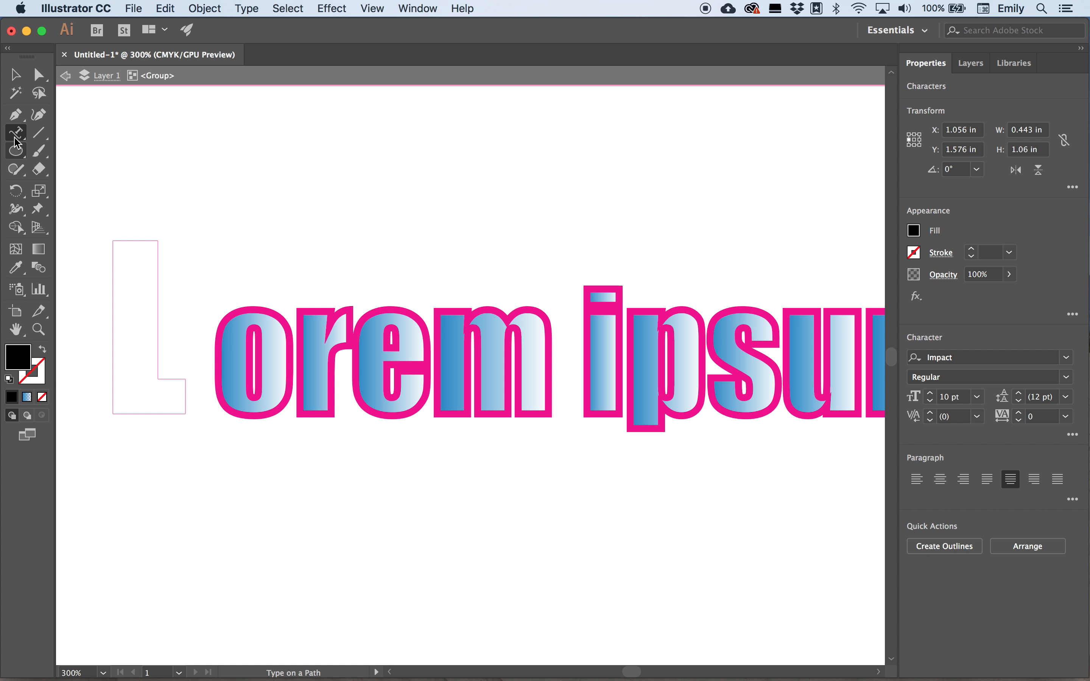
key("super+z")
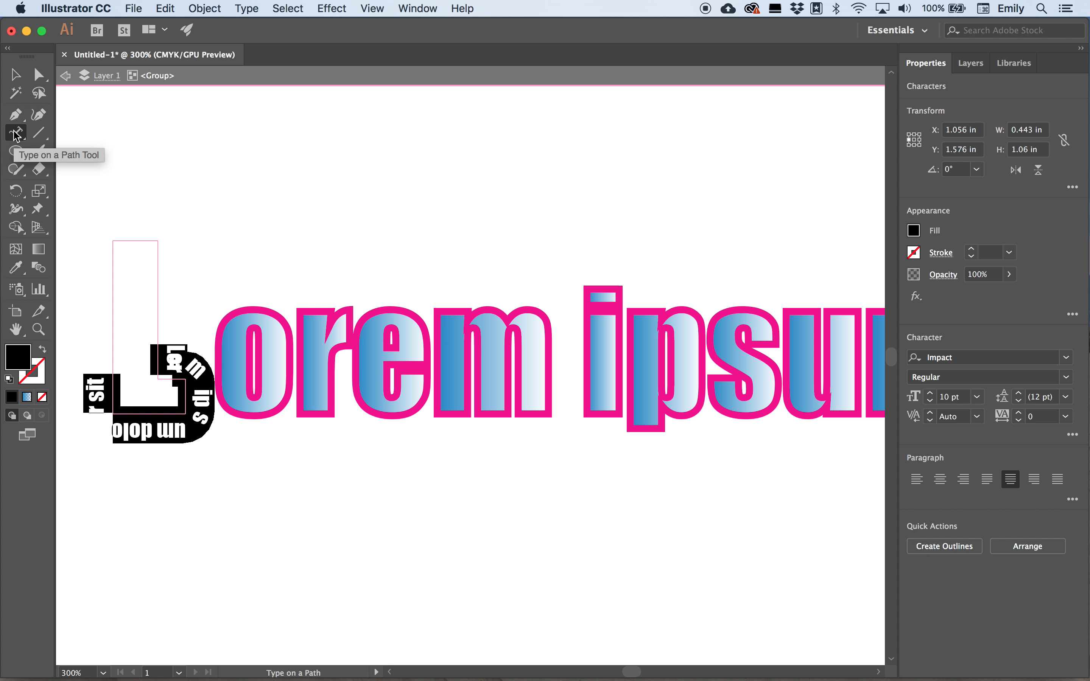
key("super+z")
key("super+z")
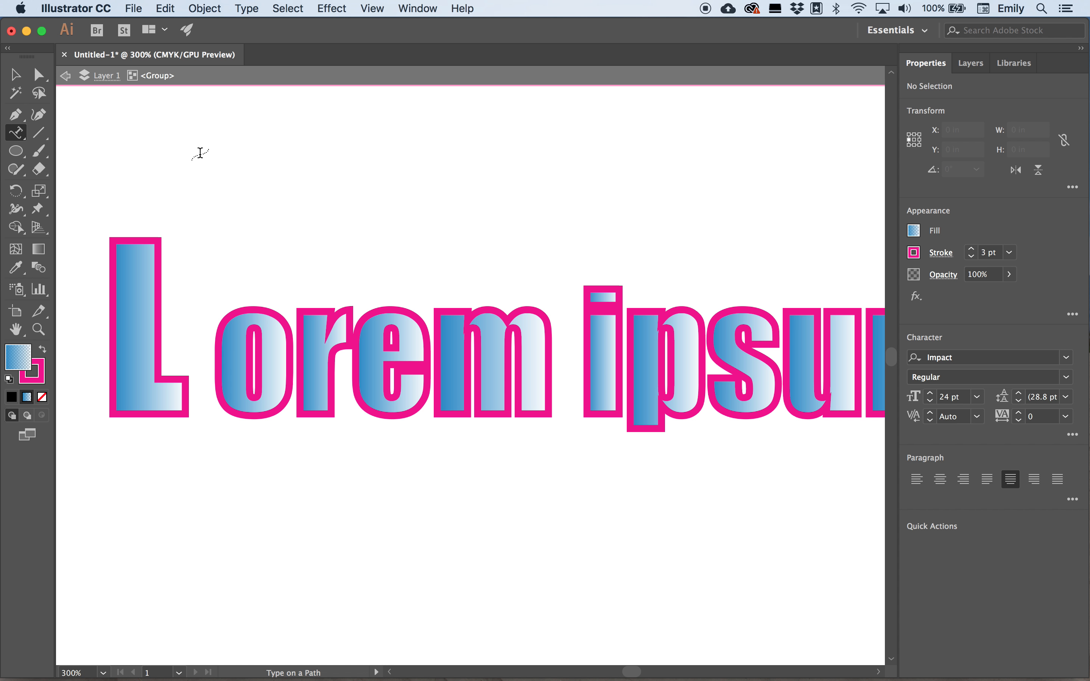
Set the font size to 10 pt and place type on a path along the L's outline
left_click(974, 398)
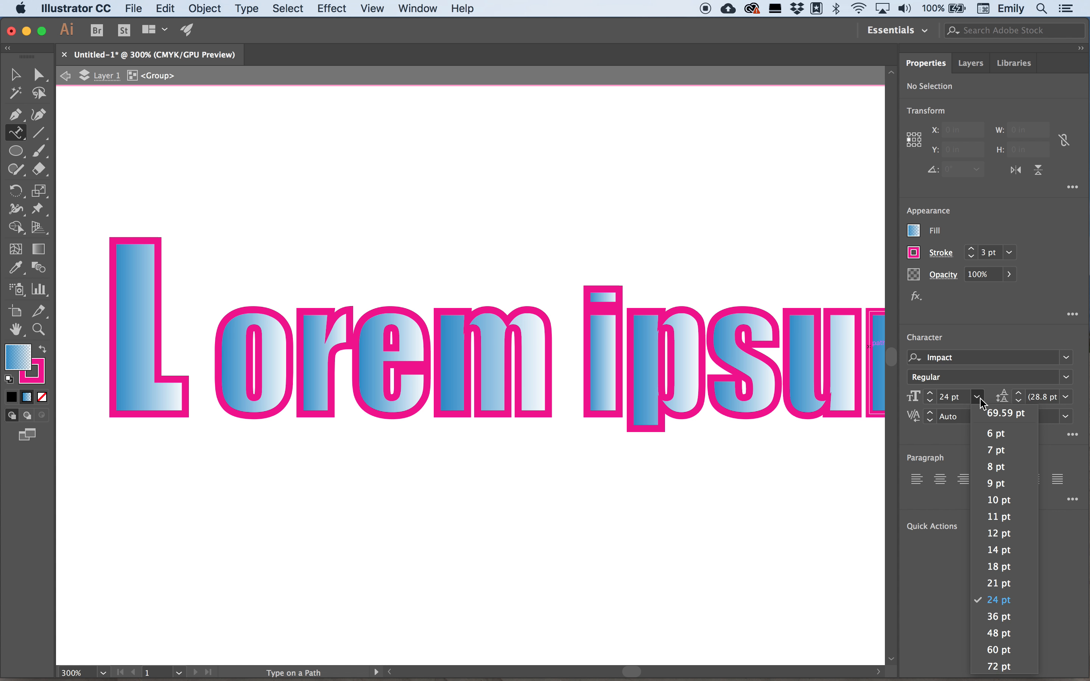
left_click(996, 502)
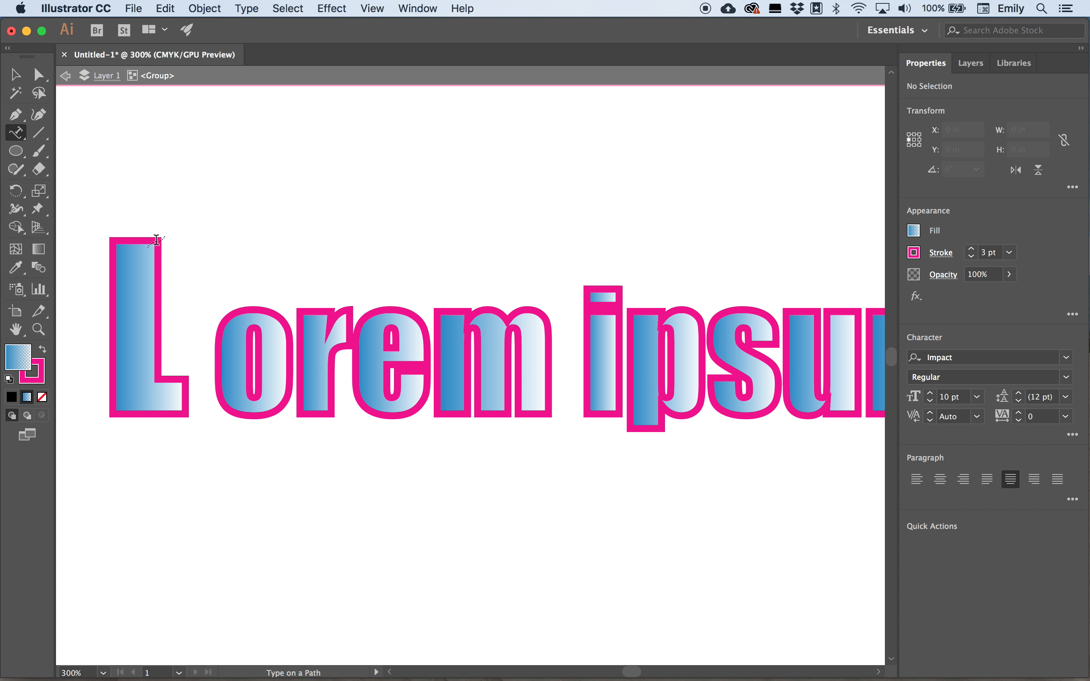
left_click(117, 237)
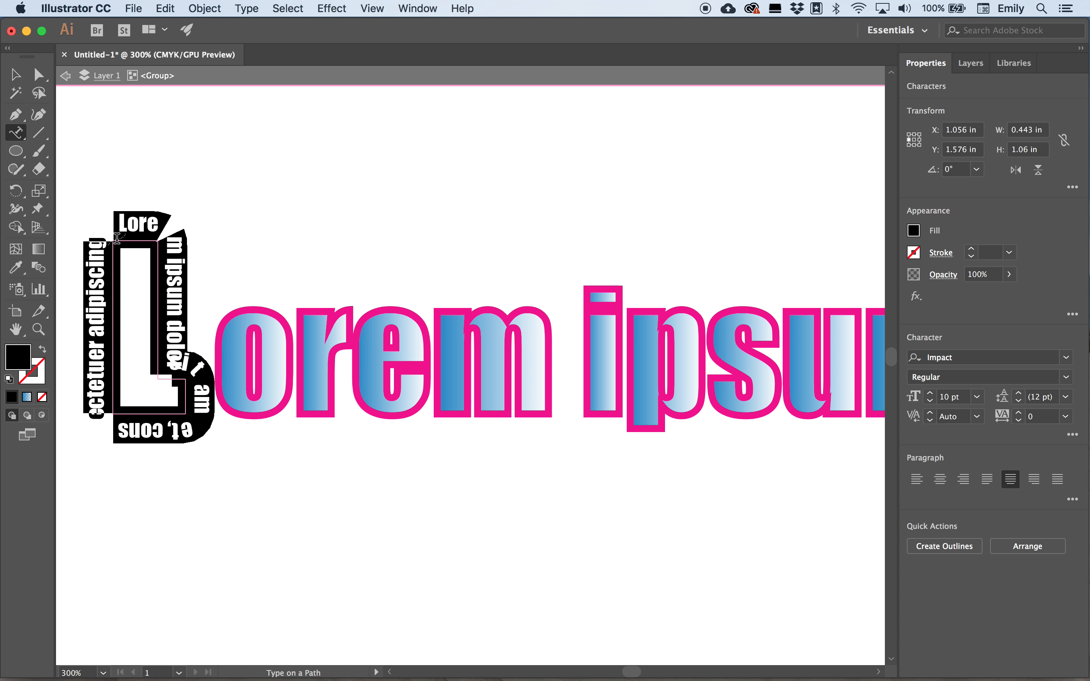
Select the path type and set its size to 12 pt and baseline shift to 0 pt
left_click(15, 74)
left_click(185, 152)
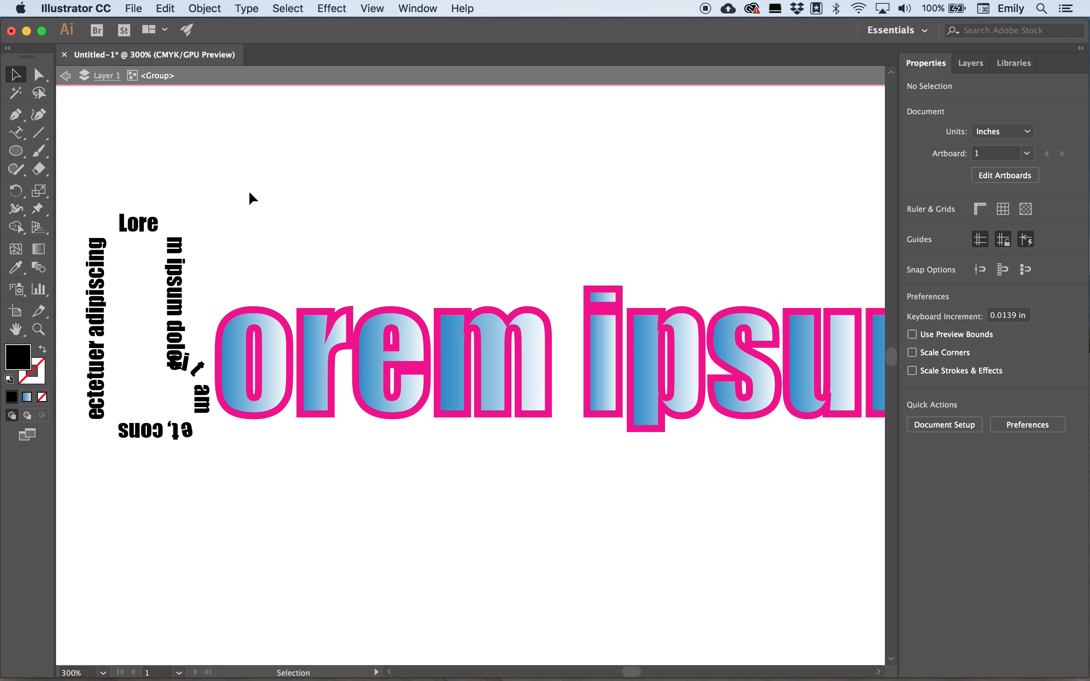
left_click(181, 273)
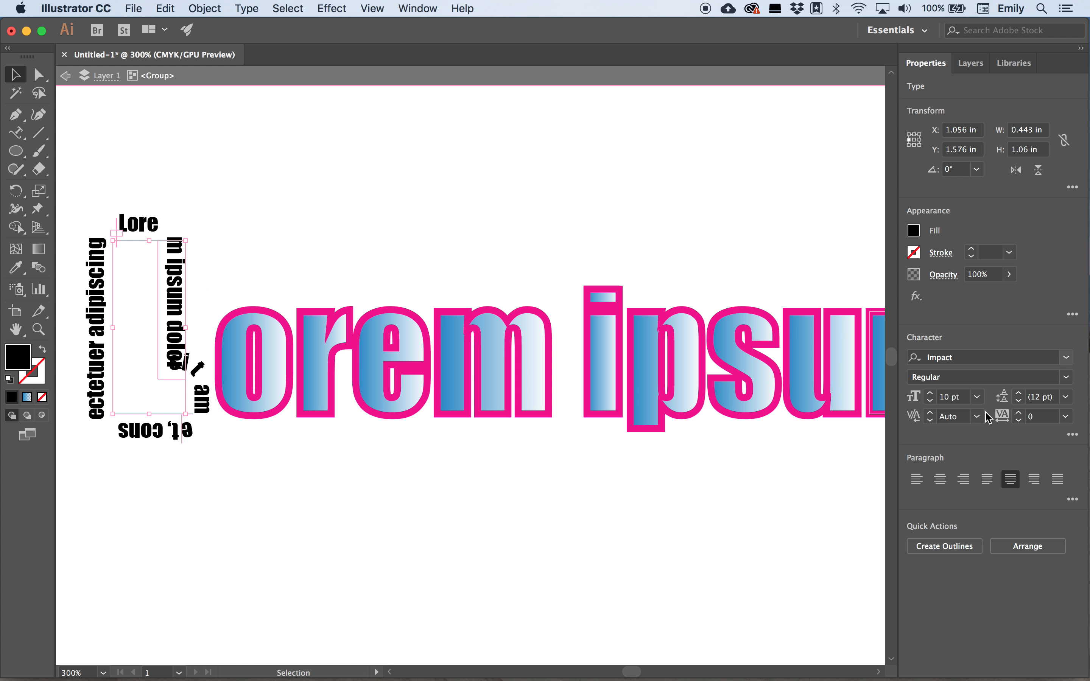
left_click(1074, 435)
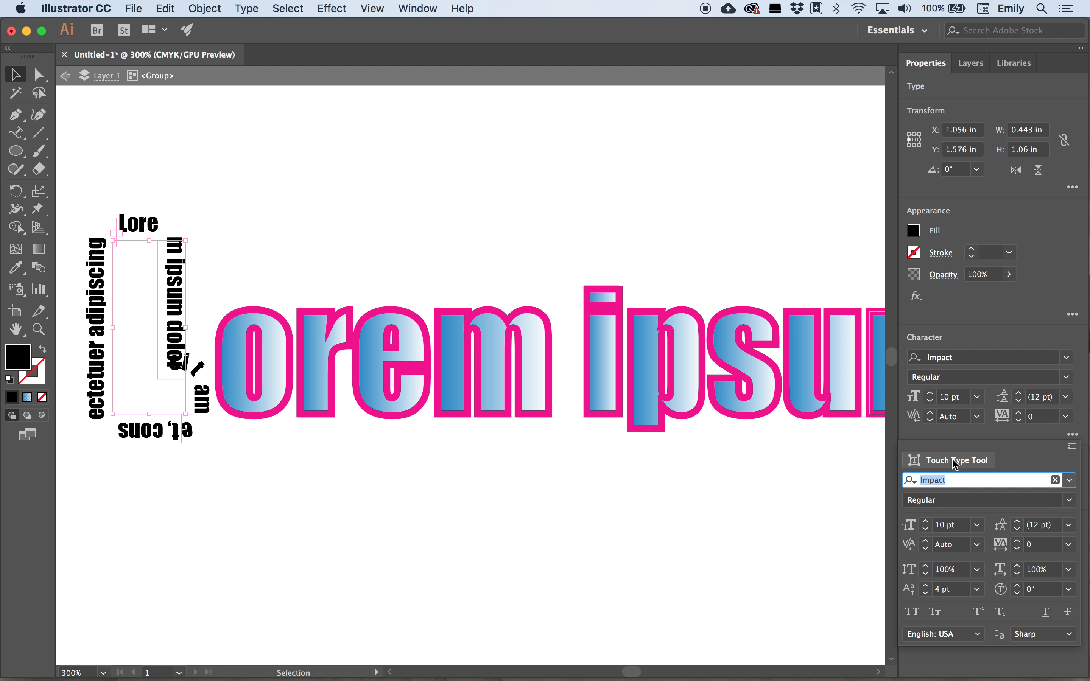
left_click(977, 589)
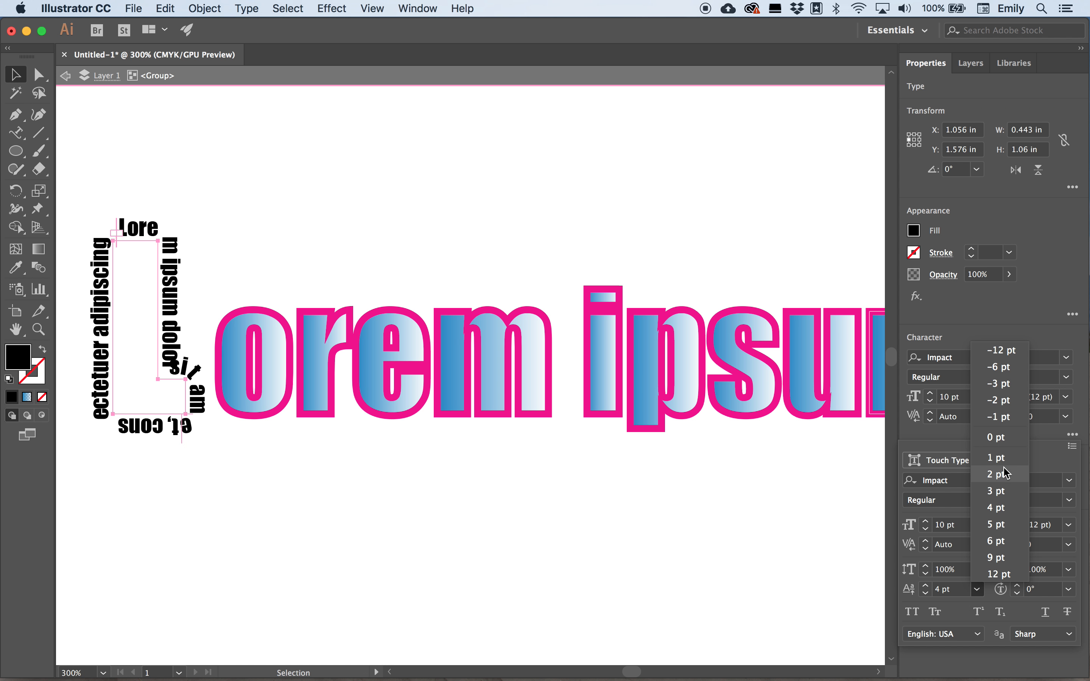
left_click(1000, 436)
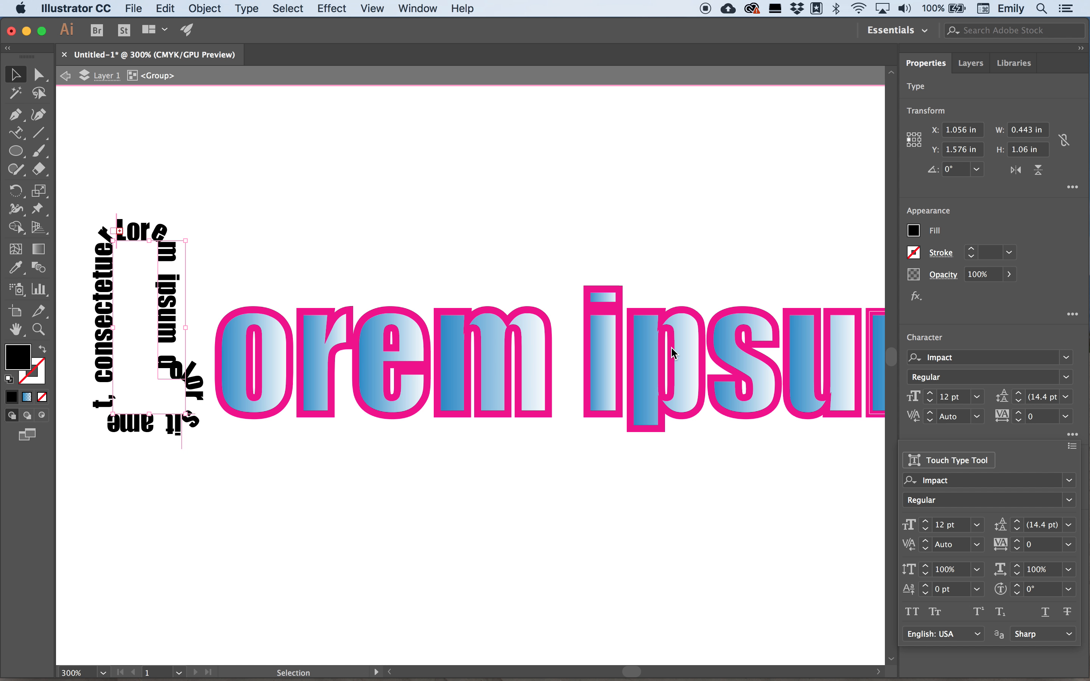
Inside the text group, drag the letter m's bottom-left and bottom-right anchors outward and down with Direct Selection
double_click(688, 244)
scroll(688, 243, "right", 8)
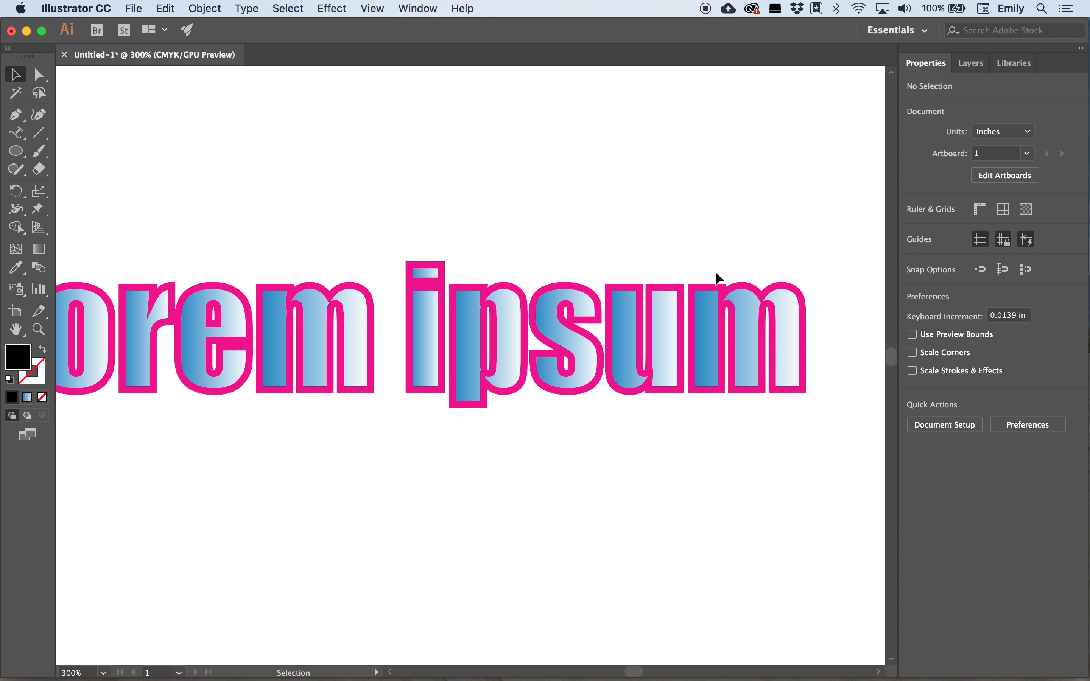
left_click(739, 306)
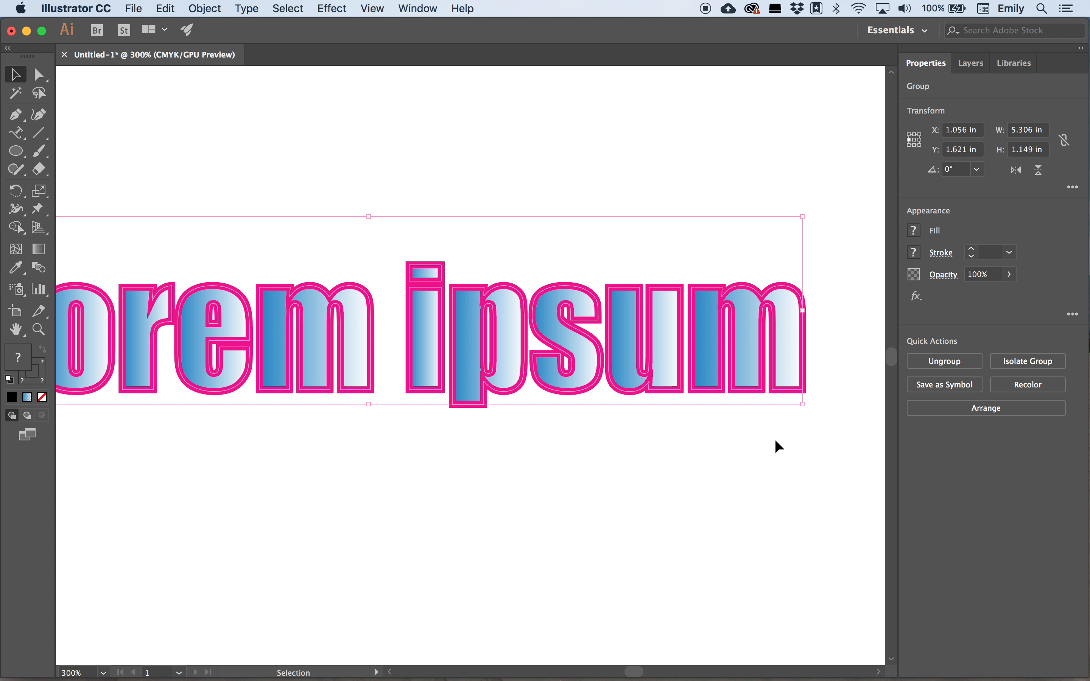
double_click(758, 380)
left_click(760, 379)
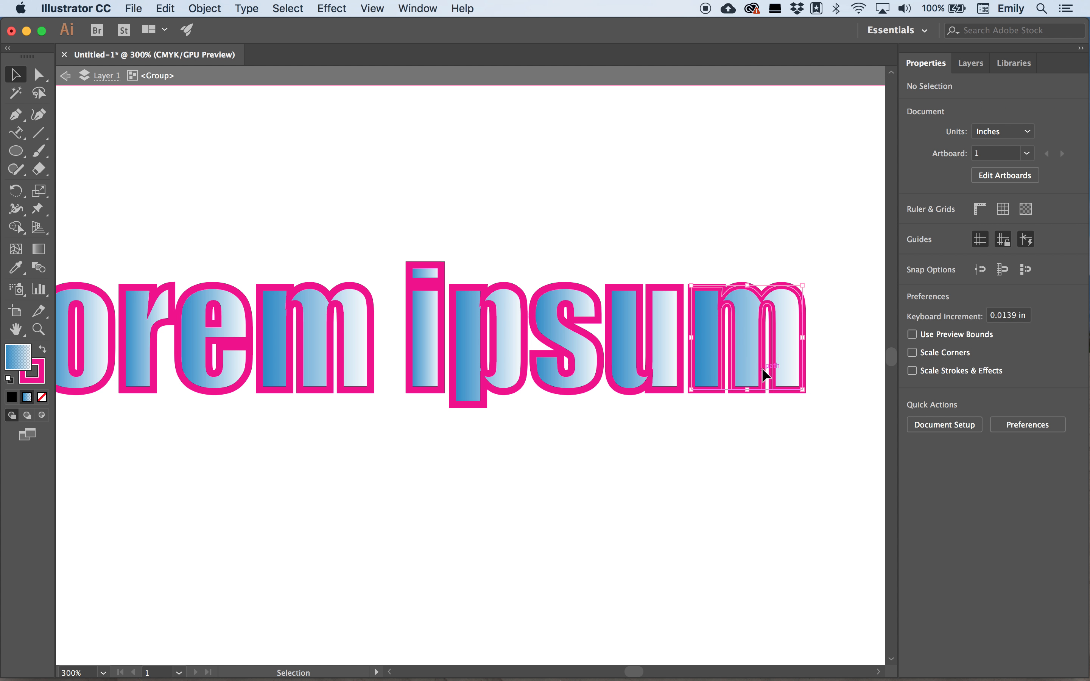
left_click(38, 75)
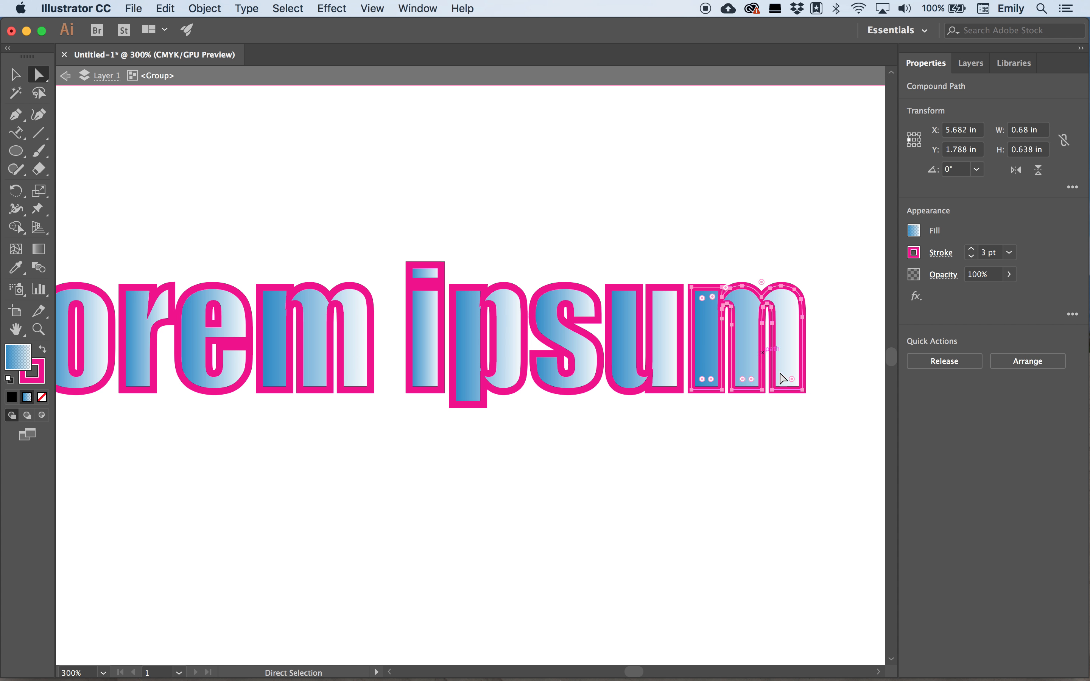
left_click_drag(804, 390, 772, 409)
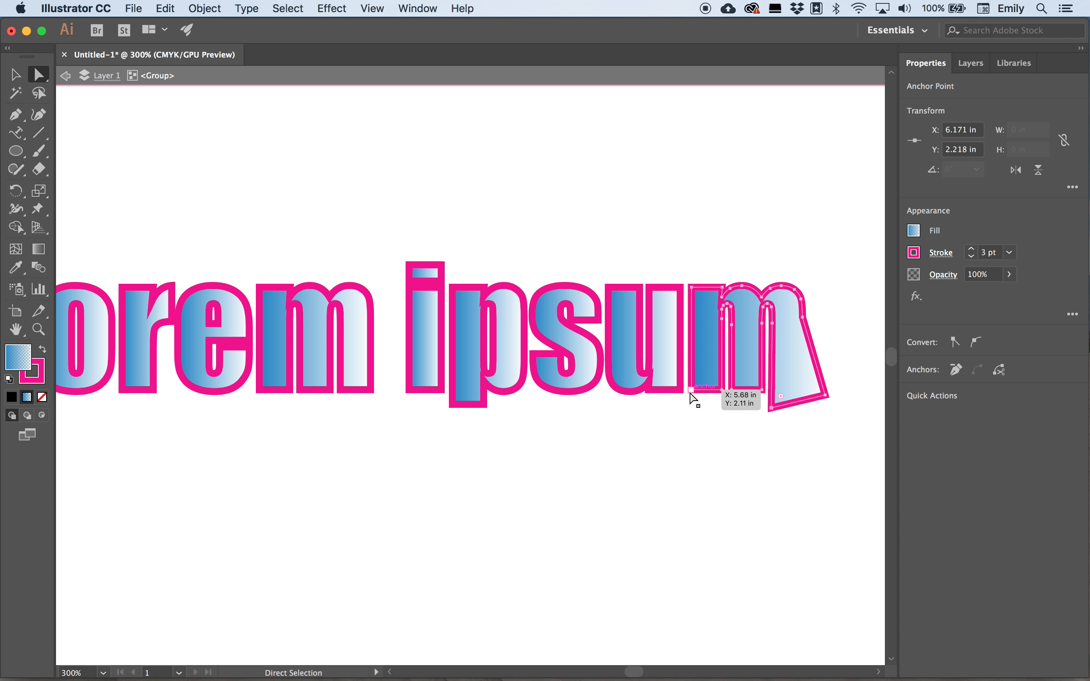
left_click_drag(691, 390, 667, 420)
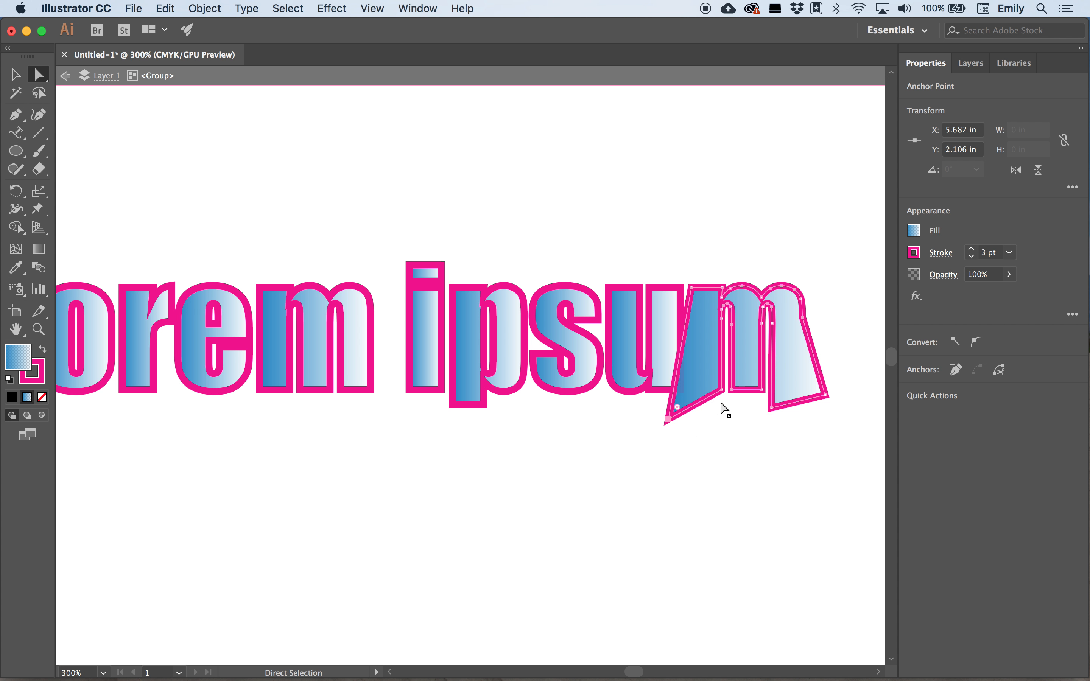
mouse_move(722, 394)
left_mouse_down()
mouse_move(716, 428)
mouse_move(715, 402)
mouse_move(725, 402)
left_mouse_up()
left_click(766, 433)
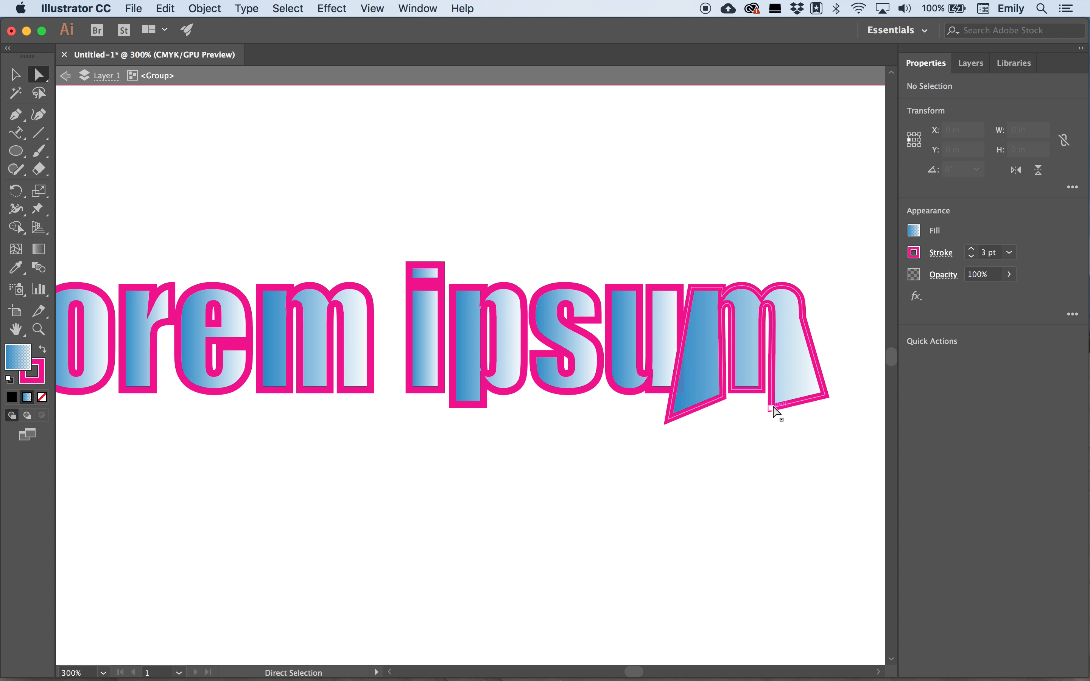
Drag more of the letter m's anchors down and outward with Direct Selection to stretch its legs further
left_click(774, 408)
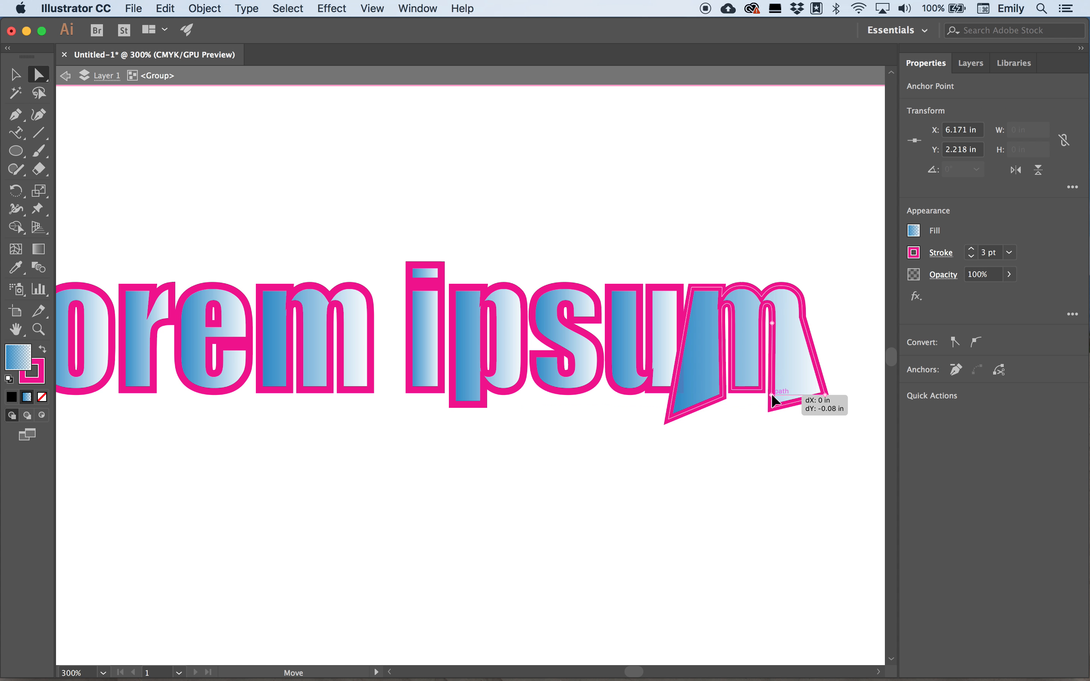
left_click_drag(827, 397, 782, 461)
left_click(779, 460)
left_click(794, 312)
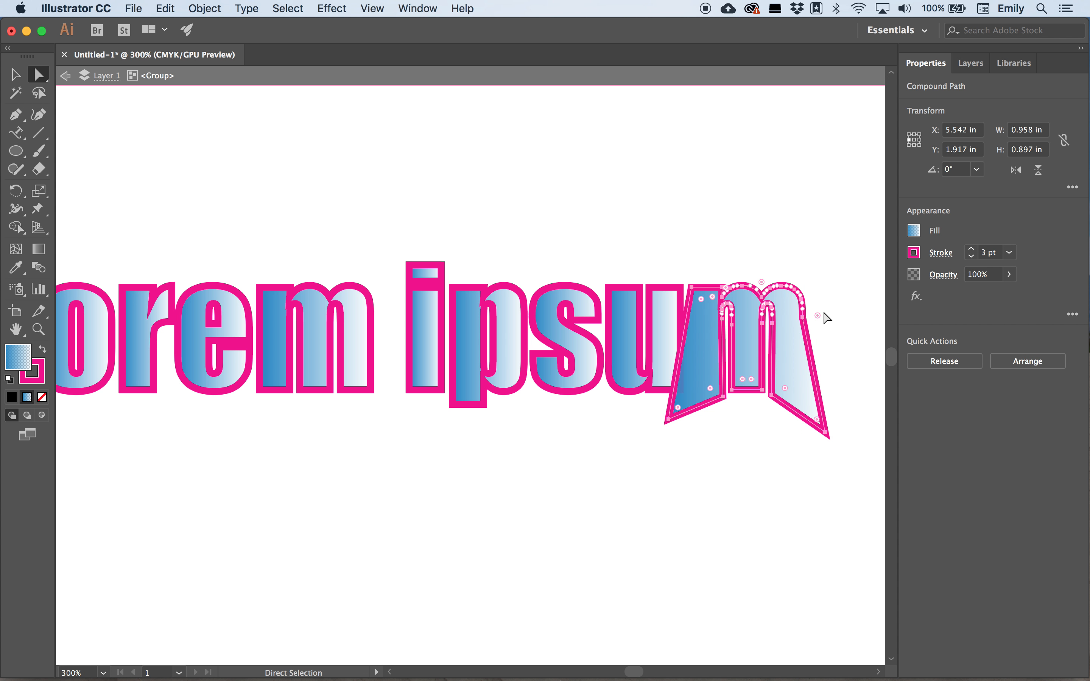
left_click_drag(817, 314, 860, 306)
left_click_drag(761, 282, 760, 257)
left_click_drag(752, 379, 805, 385)
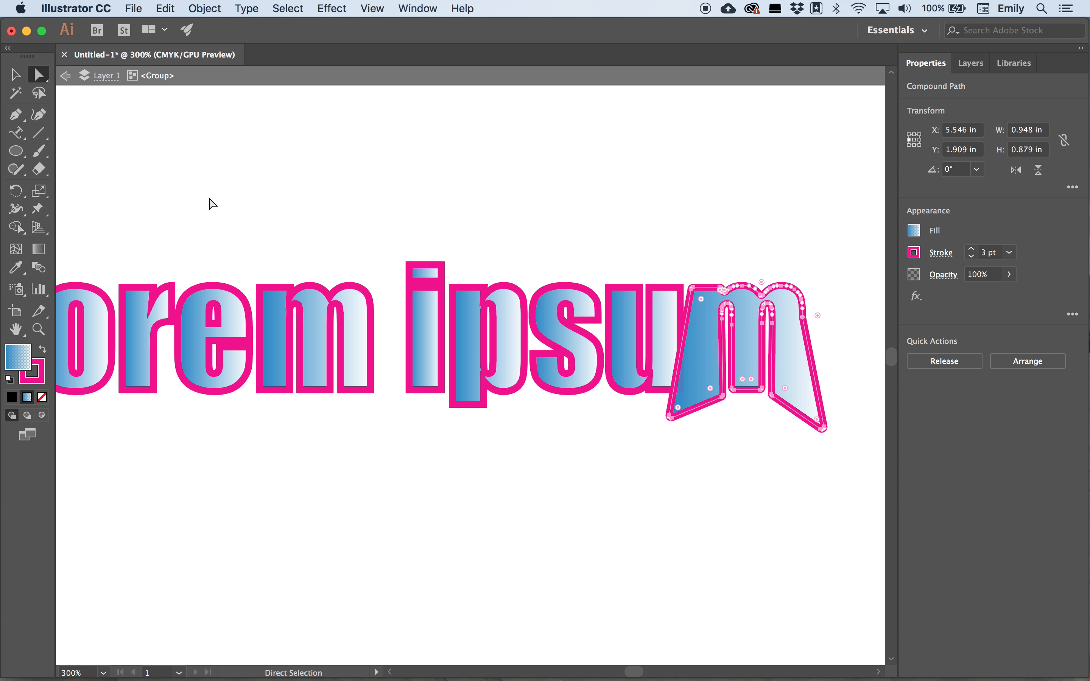
Scale the reshaped m slightly larger from its bounding box corner with the Selection tool, then deselect
left_click(14, 74)
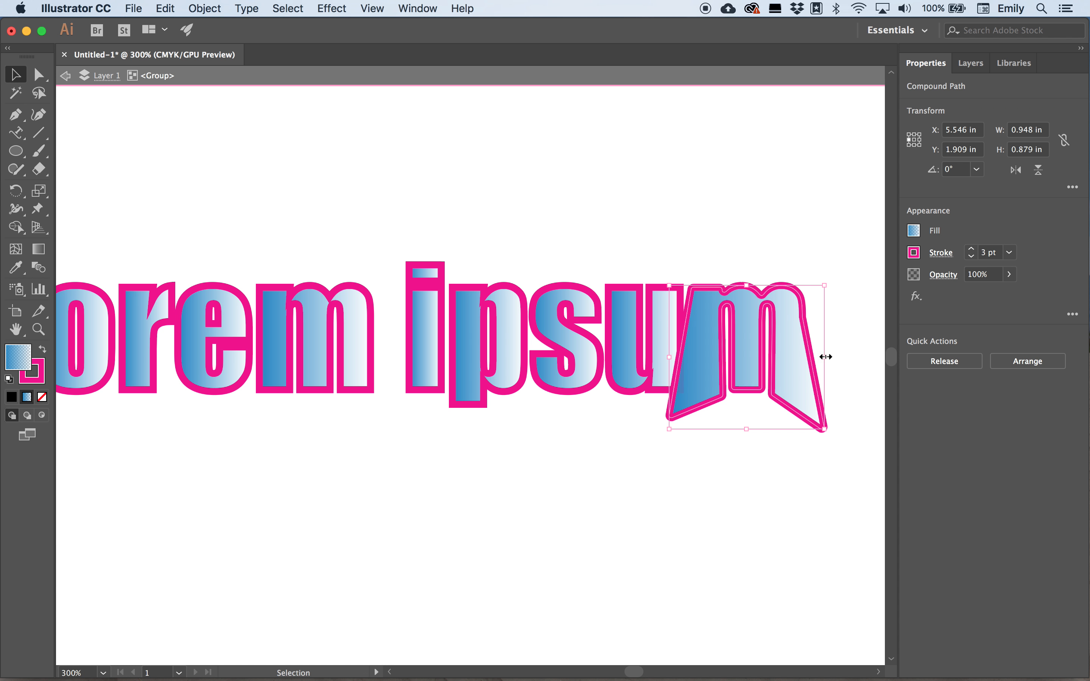
left_click_drag(823, 428, 841, 444)
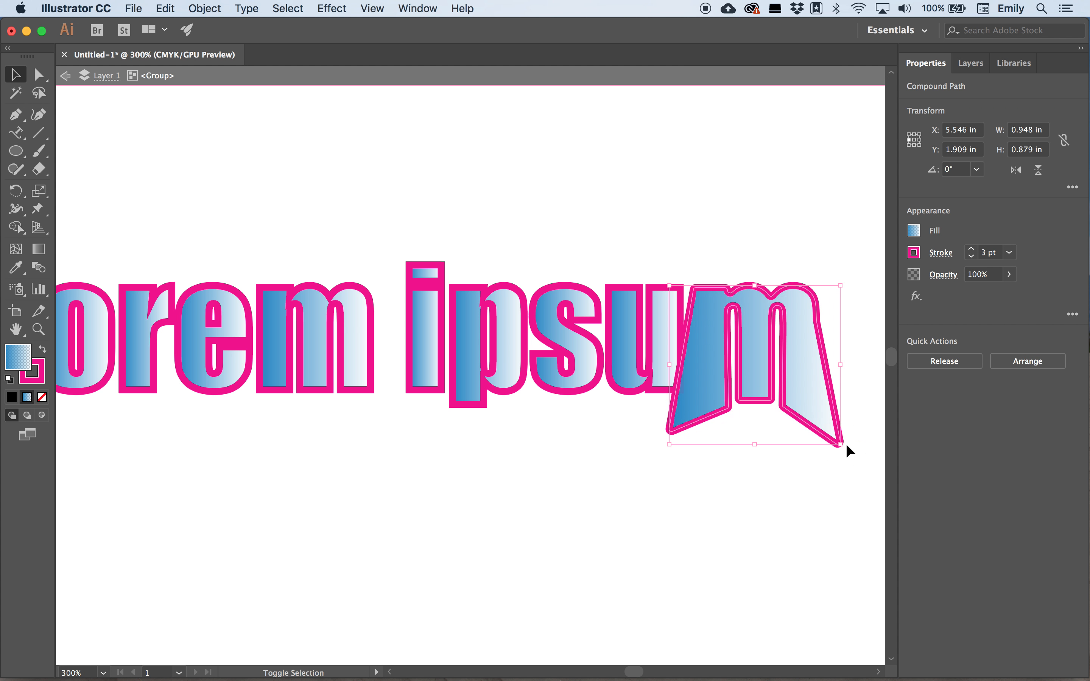
left_click(662, 195)
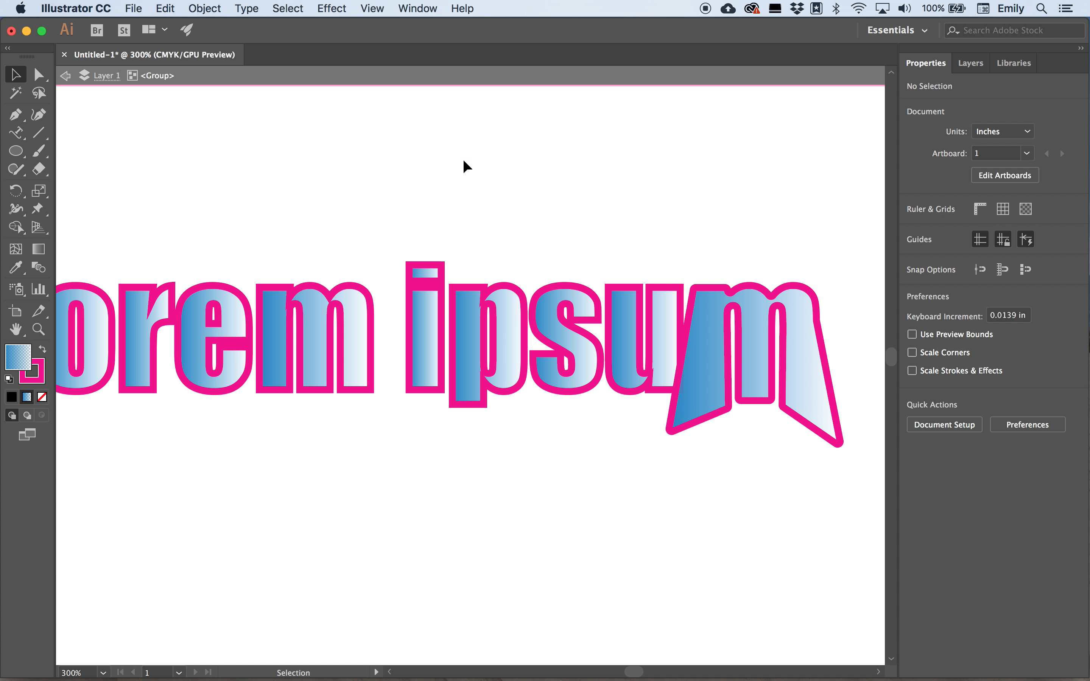
left_click(330, 8)
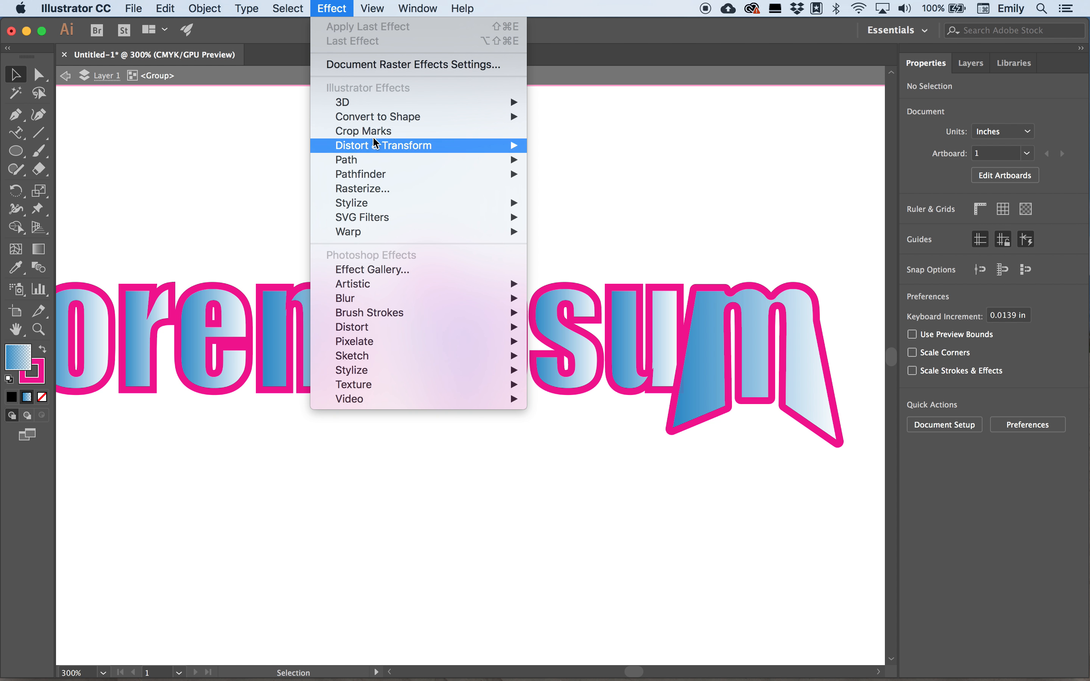
mouse_move(380, 163)
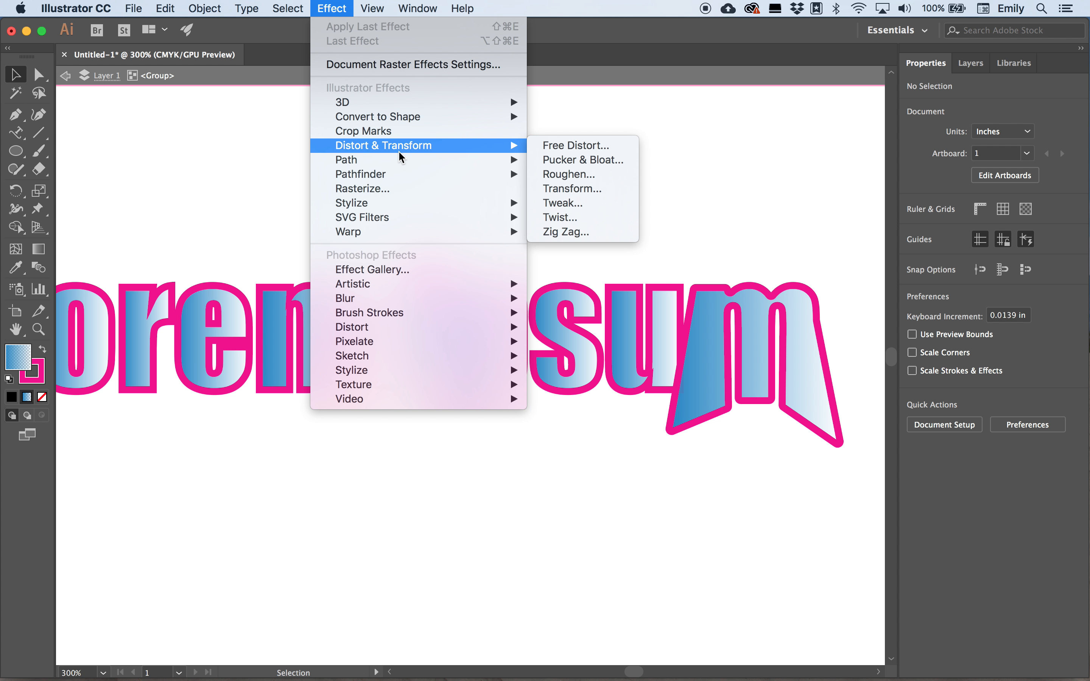
left_click(332, 7)
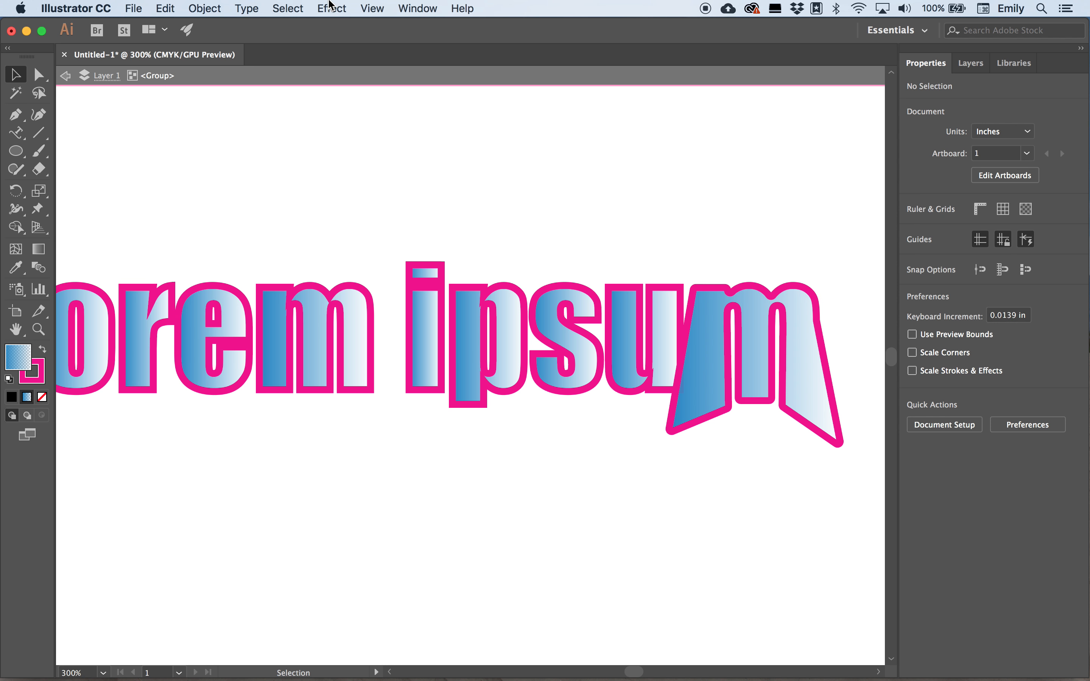
Zoom out and exit the group's isolation mode
key("super+minus")
key("super+minus")
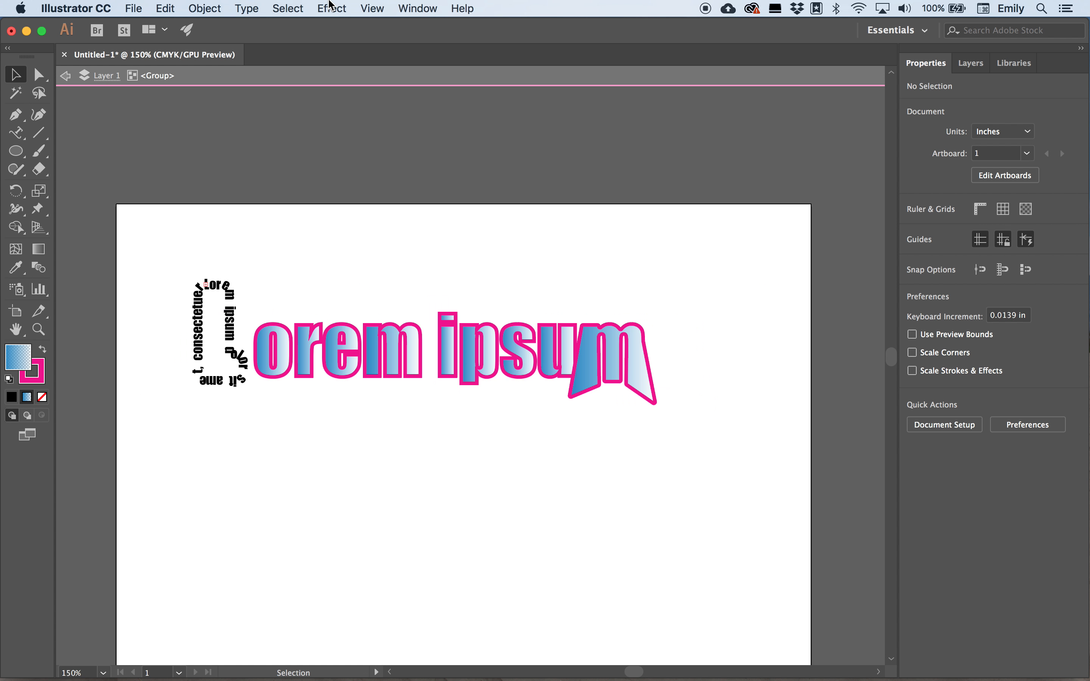
left_click(65, 75)
left_click(66, 75)
scroll(173, 128, "down", 5)
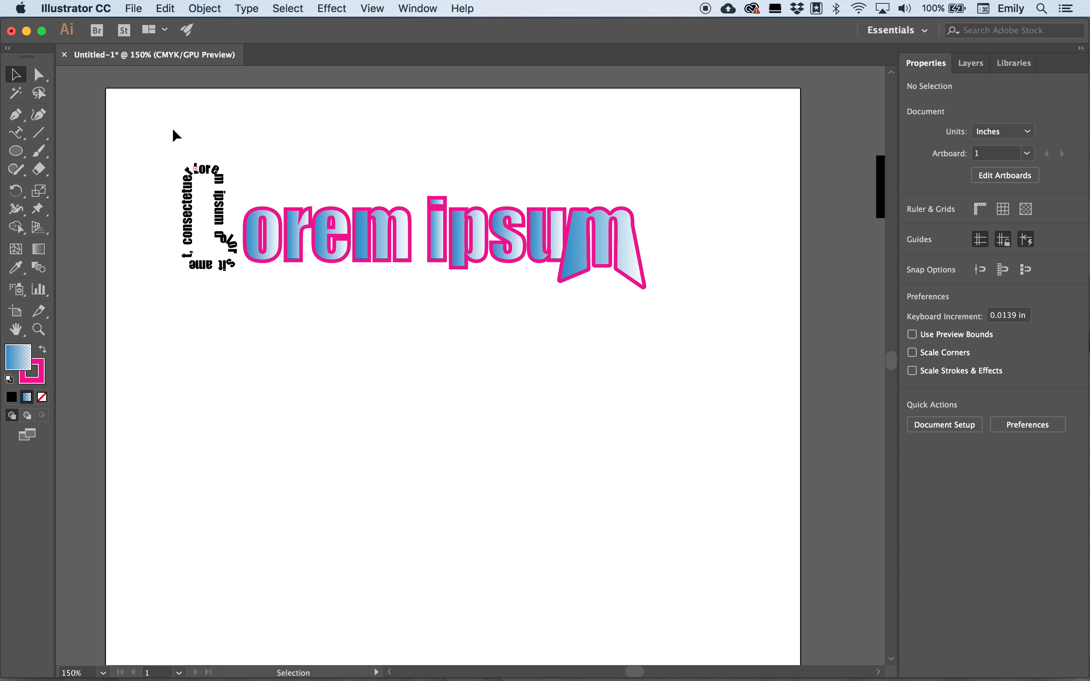
Create a point text object filled with placeholder Lorem ipsum below the heading using the Type tool
left_click(22, 129)
left_click_drag(23, 133, 74, 133)
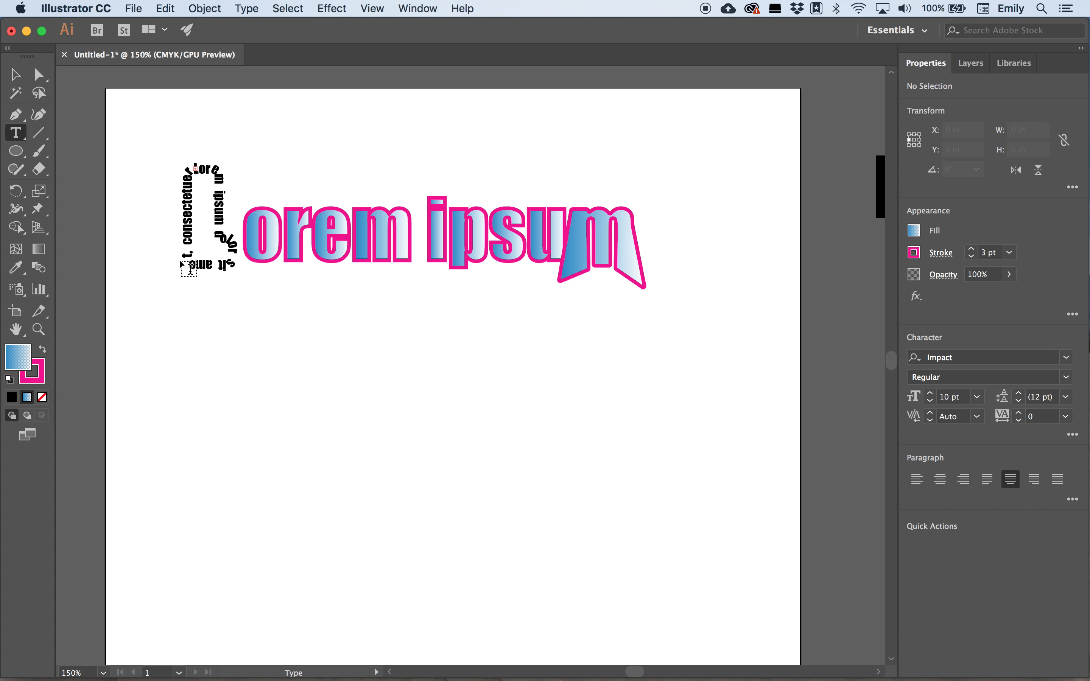
left_click(245, 378)
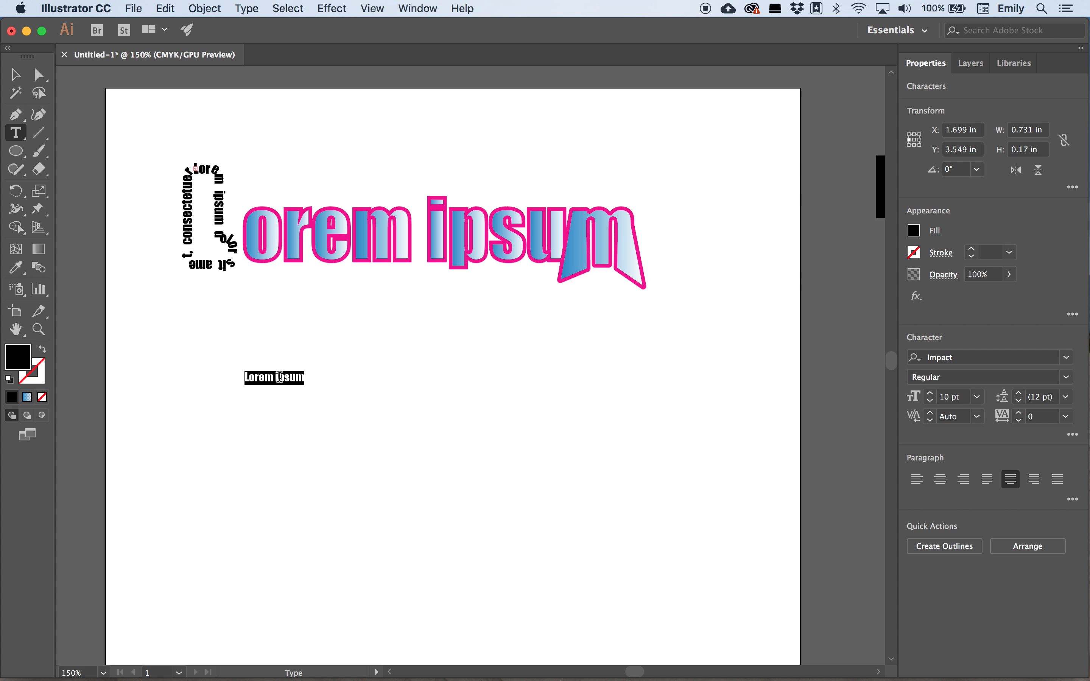
Scale the new text up to about 67 pt by dragging its bounding box corner
left_click(16, 75)
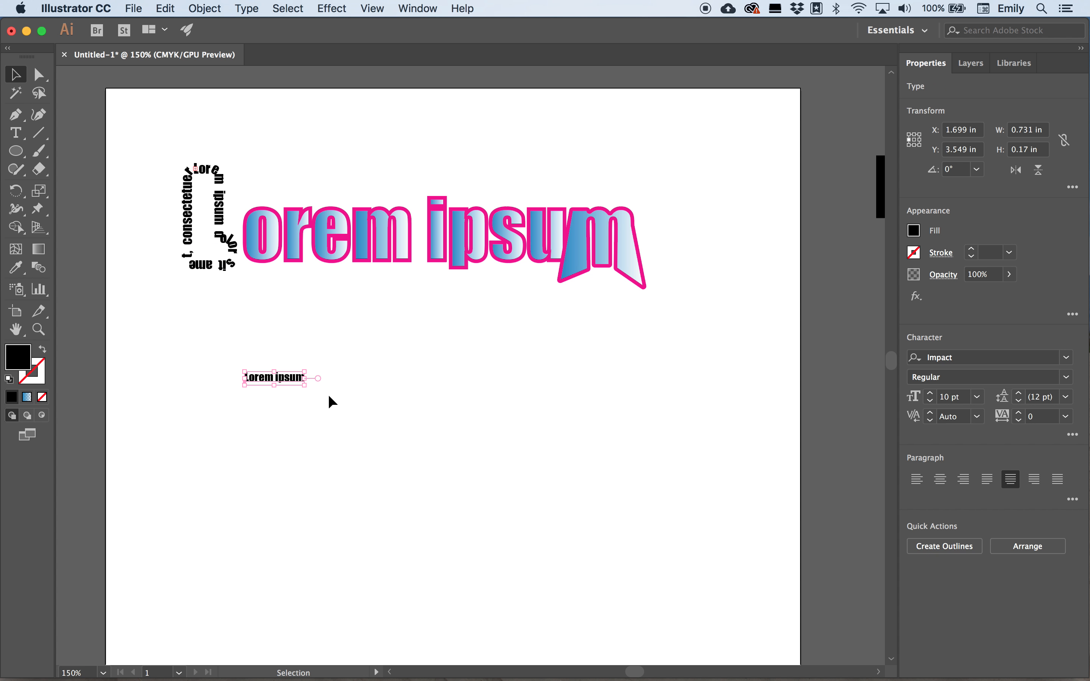
left_click_drag(304, 384, 656, 481)
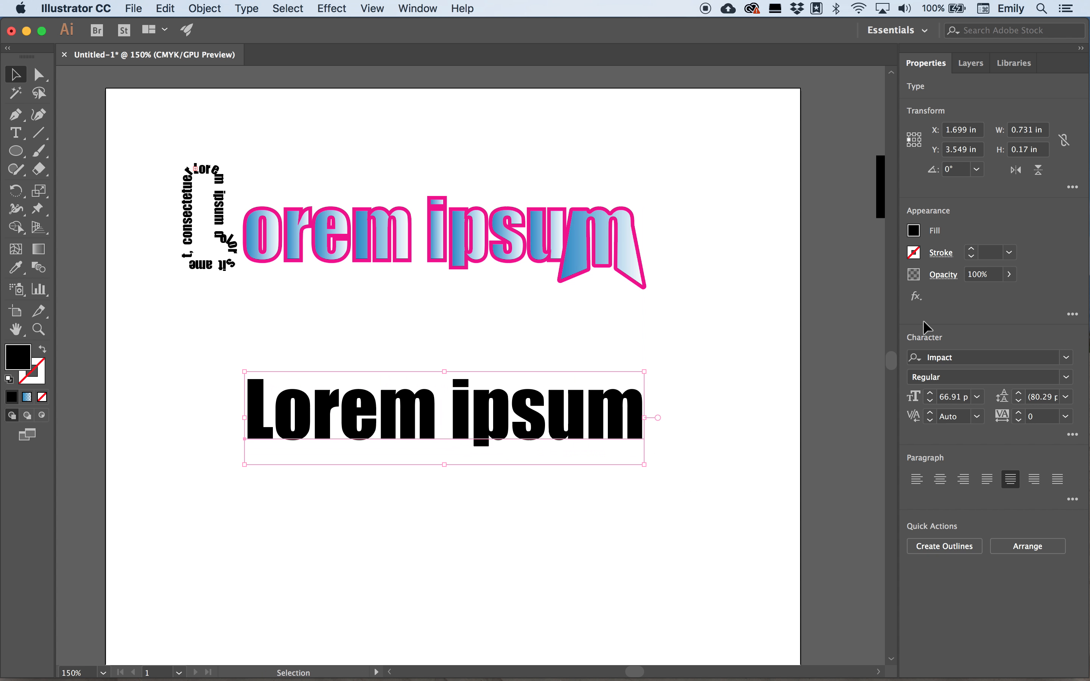
Change the text's font to Myriad Pro and scale it up to about 77 pt
left_click(1066, 358)
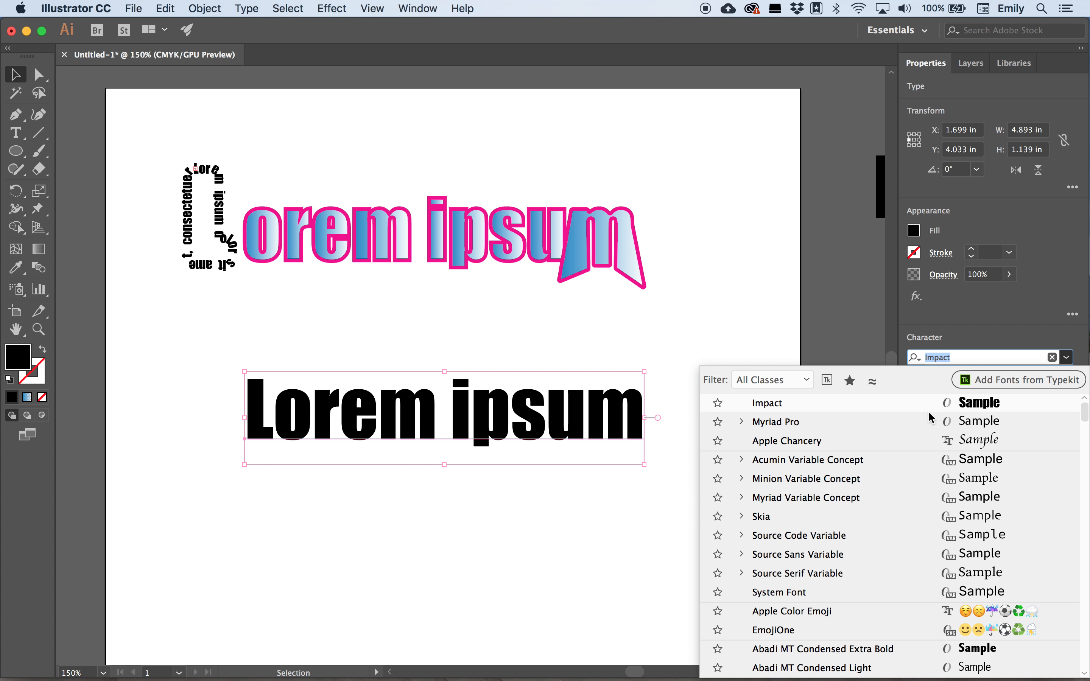
left_click(838, 422)
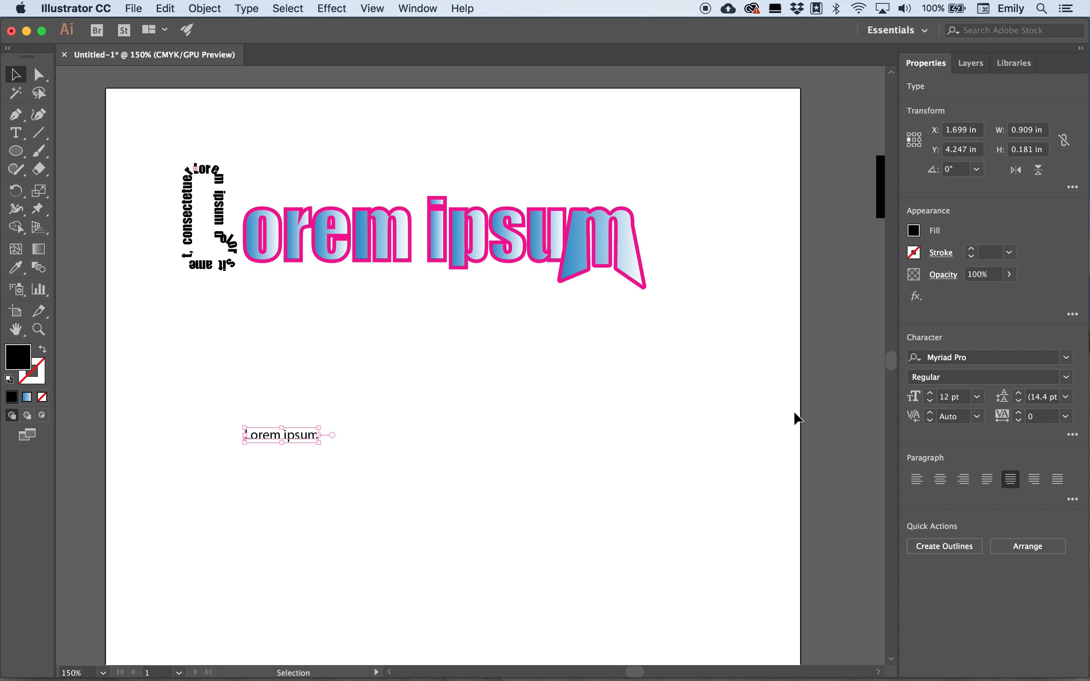
left_click_drag(319, 443, 723, 584)
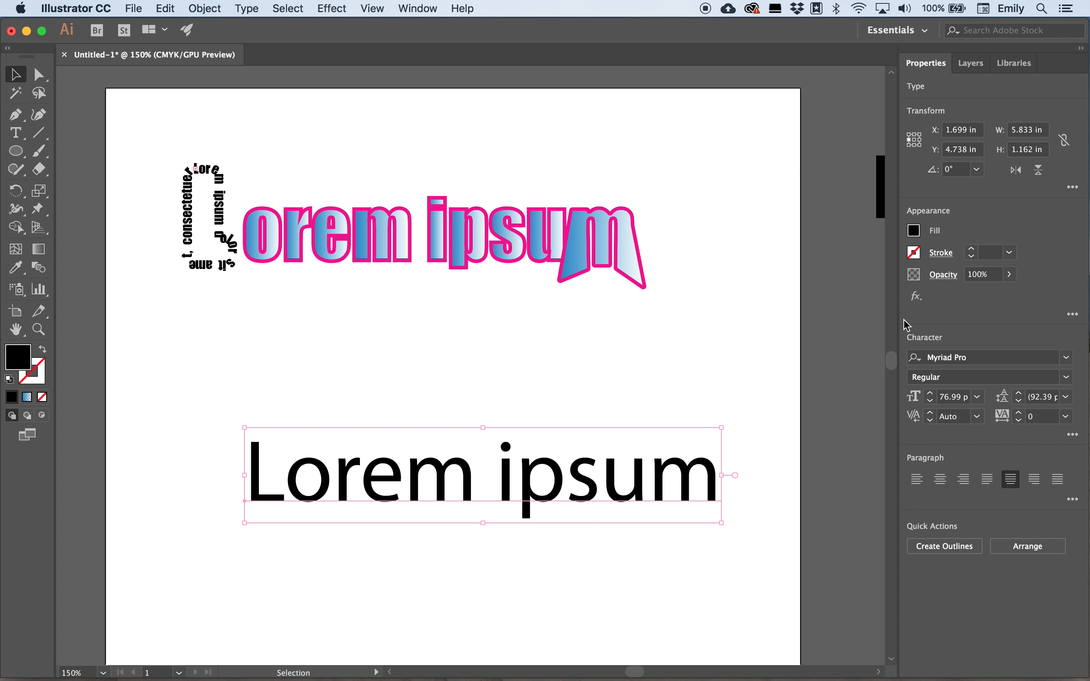
Add a black stroke to the text, stepping its weight up to 3 pt
left_click(1067, 377)
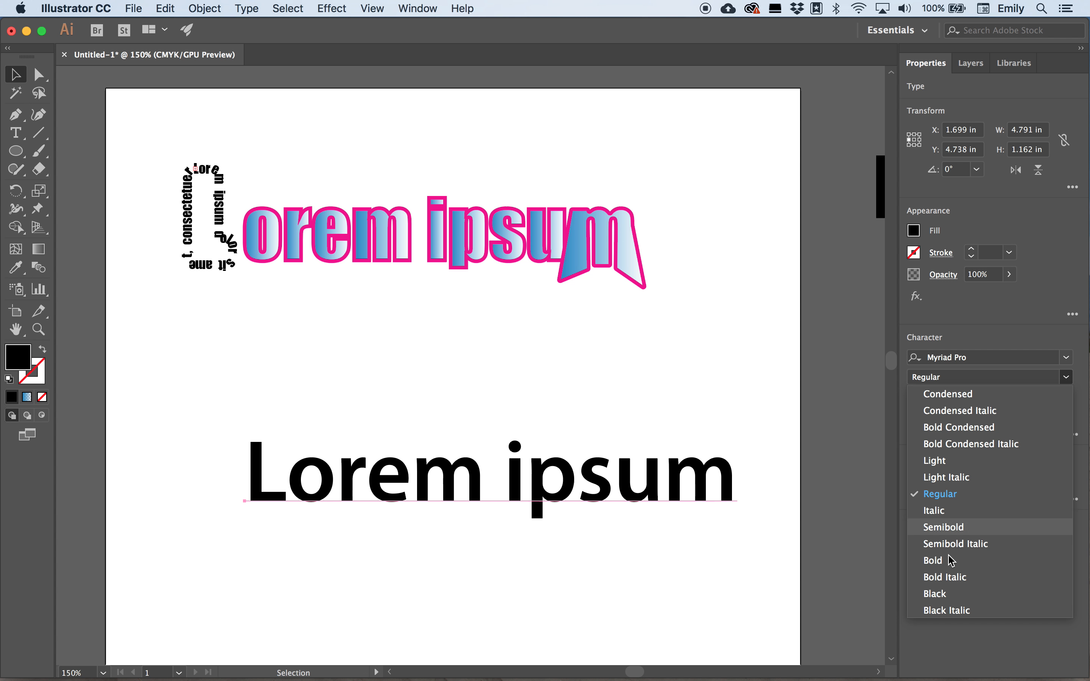
left_click(982, 331)
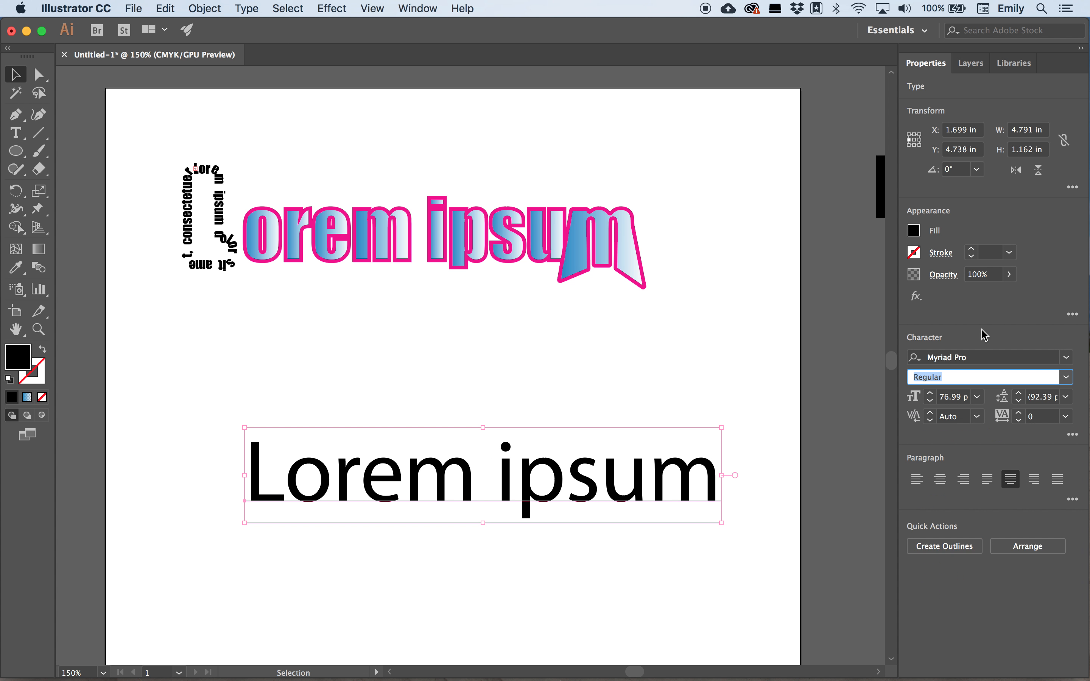
left_click(971, 251)
left_click(971, 250)
left_click(971, 250)
left_click(971, 251)
left_click(971, 251)
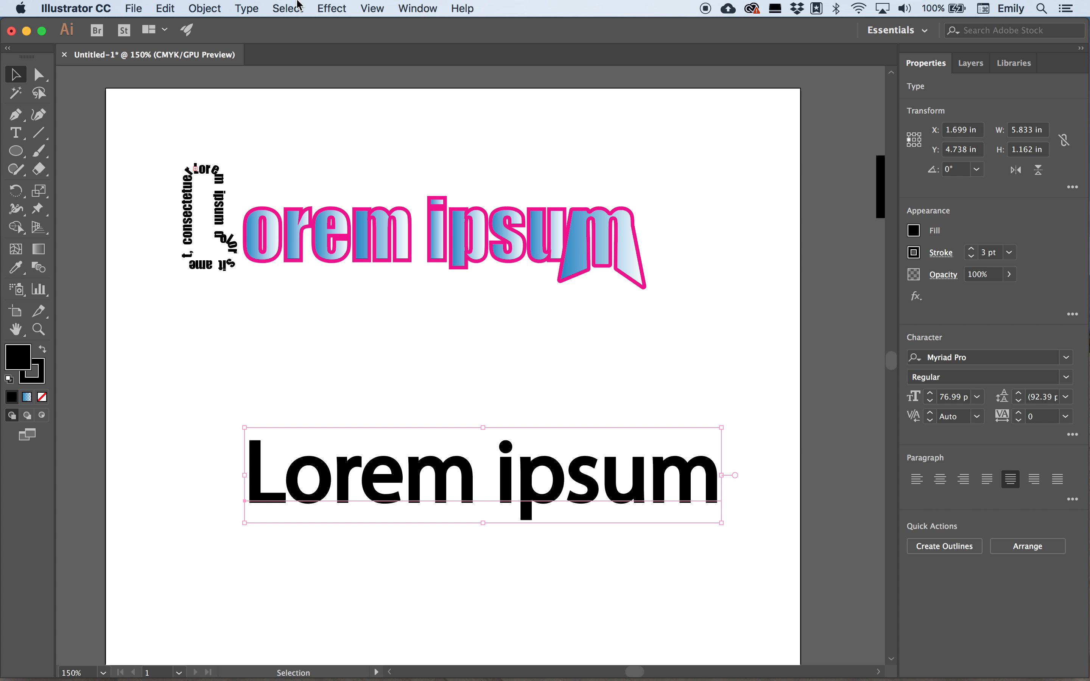
Convert the text to outlines
left_click(254, 8)
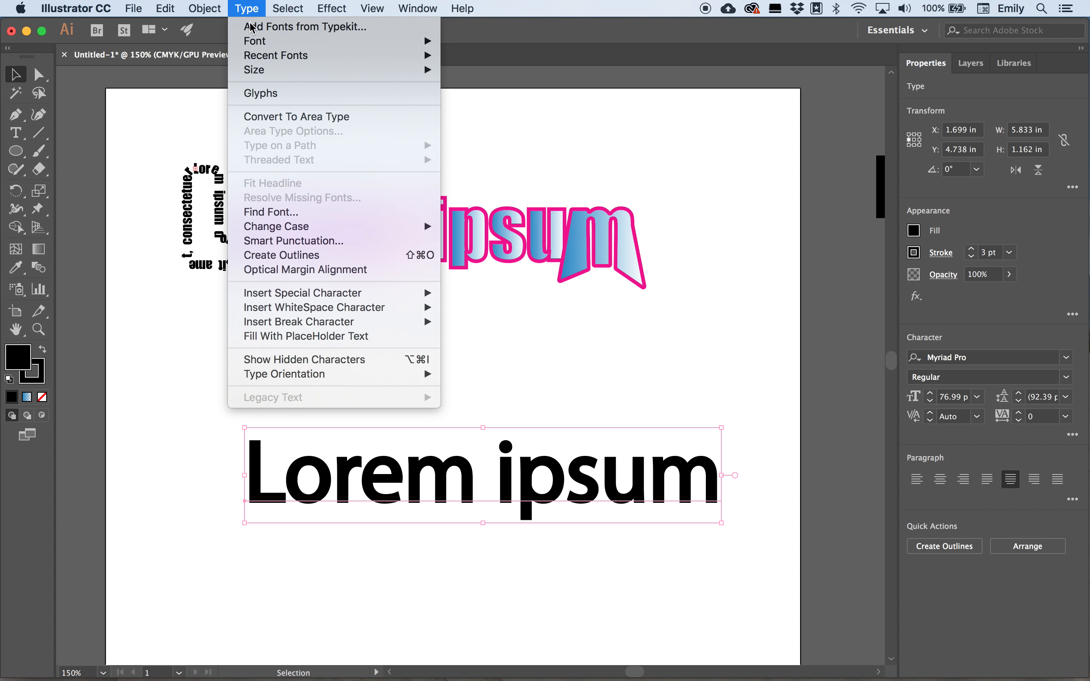
left_click(283, 255)
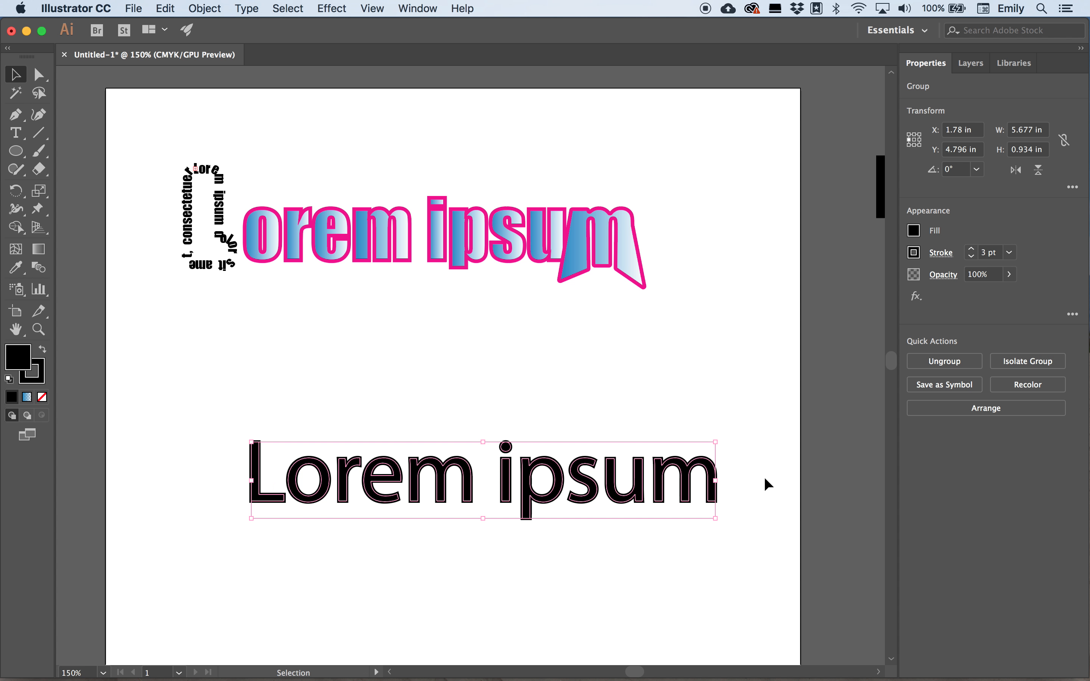
Change the outlined letters' stroke weight, ending at 0.75 pt
left_click(972, 256)
left_click(972, 257)
left_click(972, 256)
left_click(971, 257)
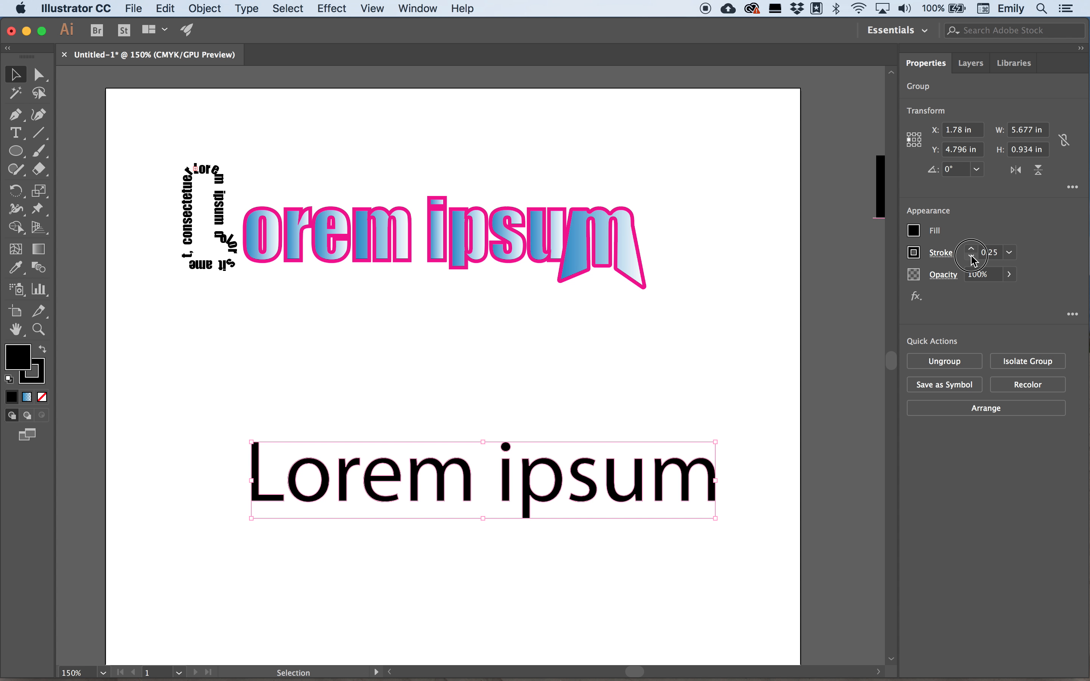
left_click(972, 256)
left_click(972, 250)
left_click(972, 256)
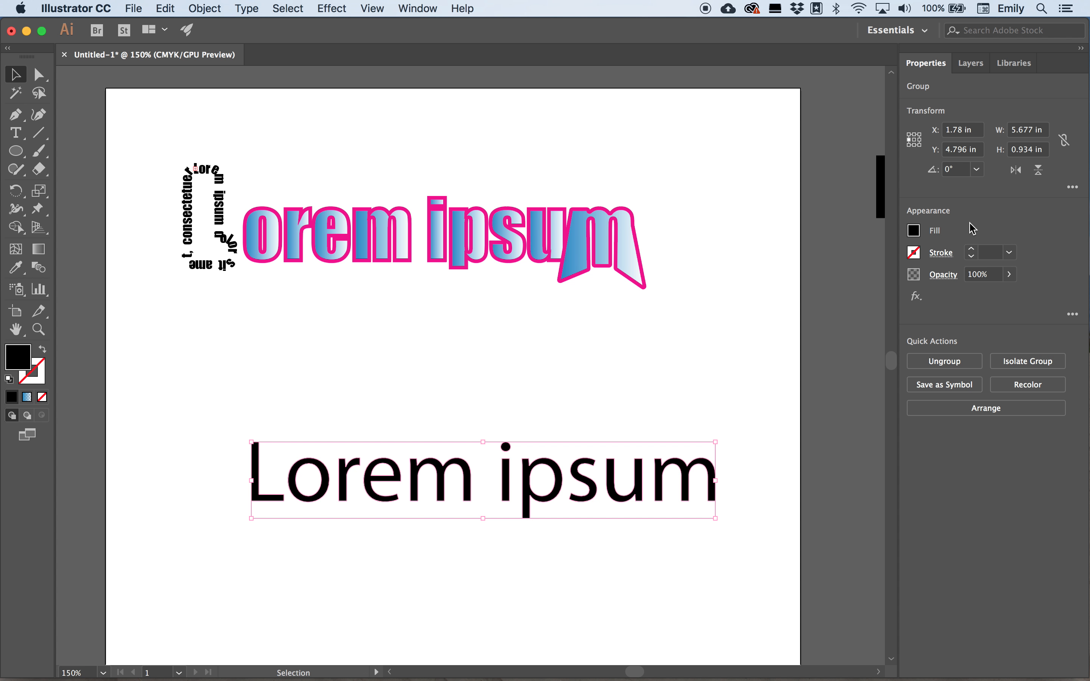
key("Up")
key("Up")
key("Up")
key("Up")
key("Up")
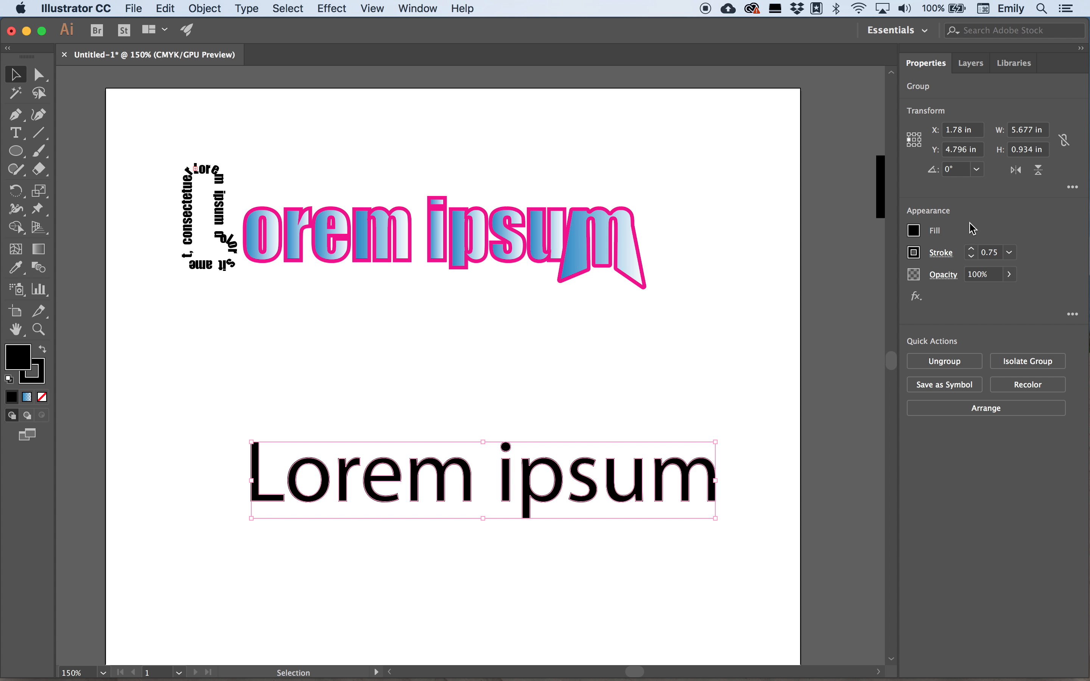
Undo the last three changes
key("super+z")
key("super+z")
key("super+z")
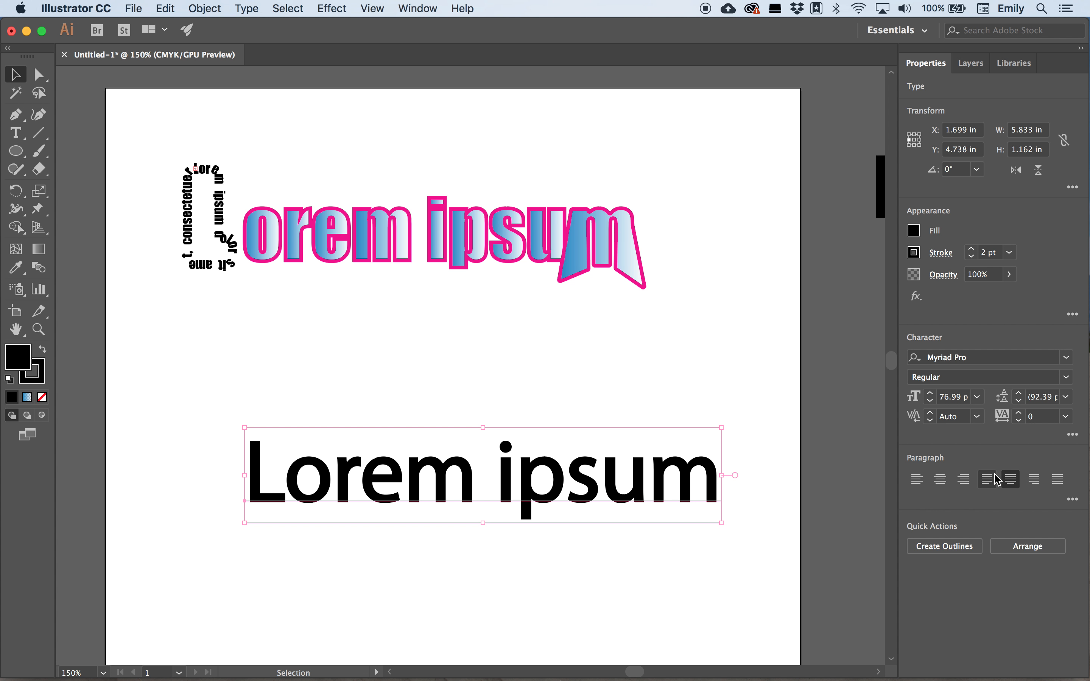
Open and close the extra Character and Paragraph options for the text
left_click(1075, 435)
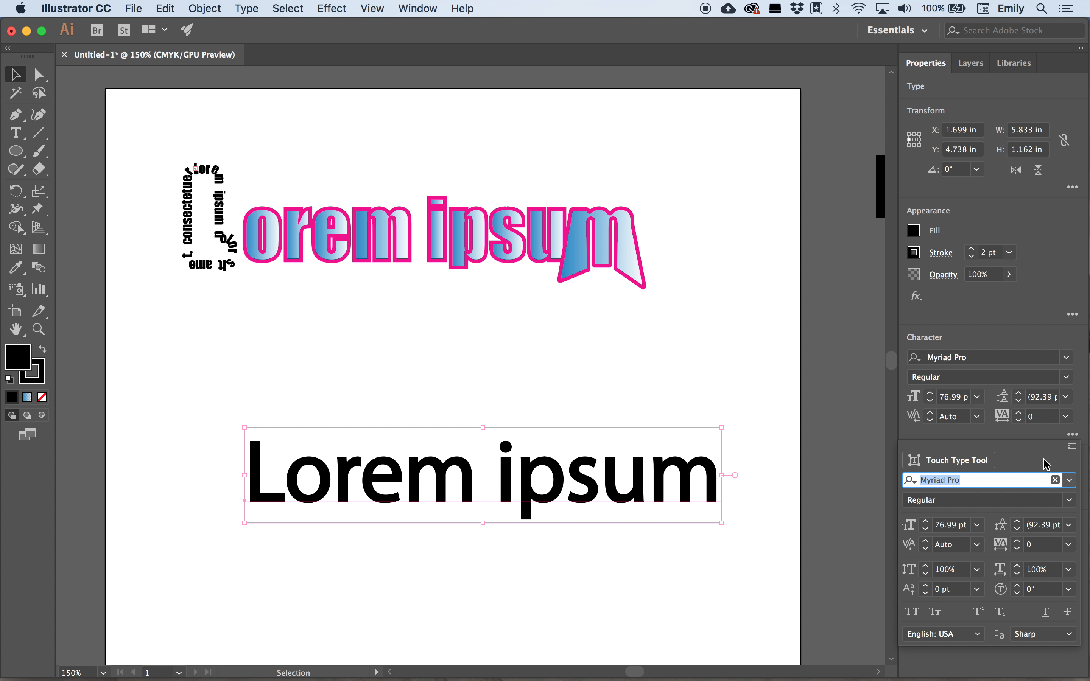
left_click(1073, 435)
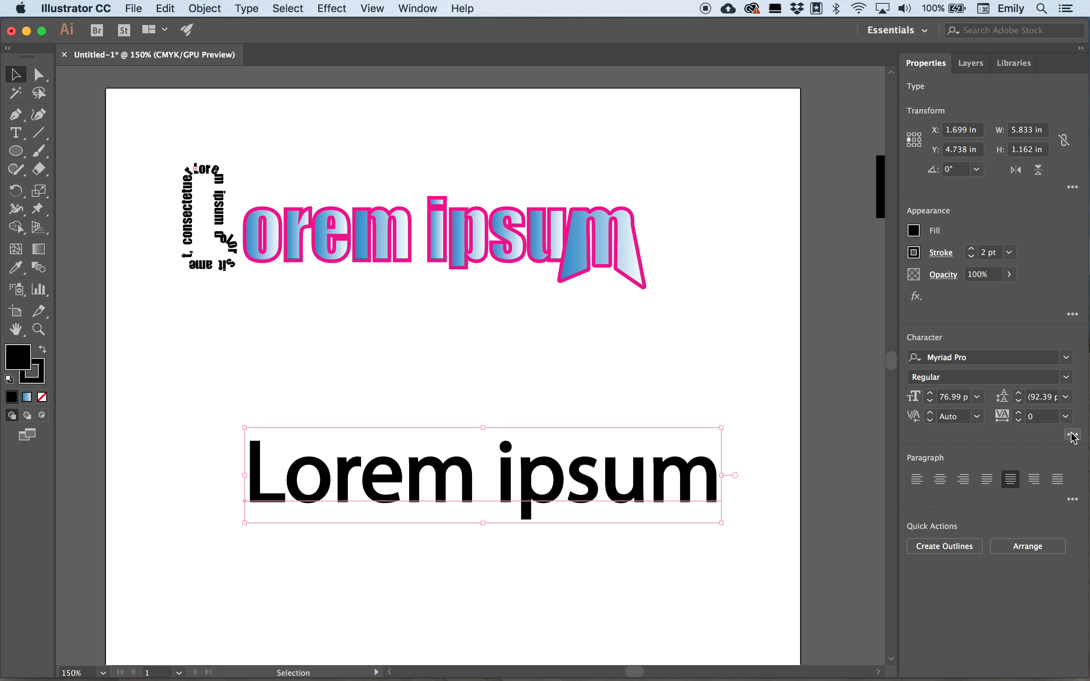
left_click(1075, 503)
left_click(1076, 504)
Open the OpenType panel and dismiss its tip
left_click(417, 8)
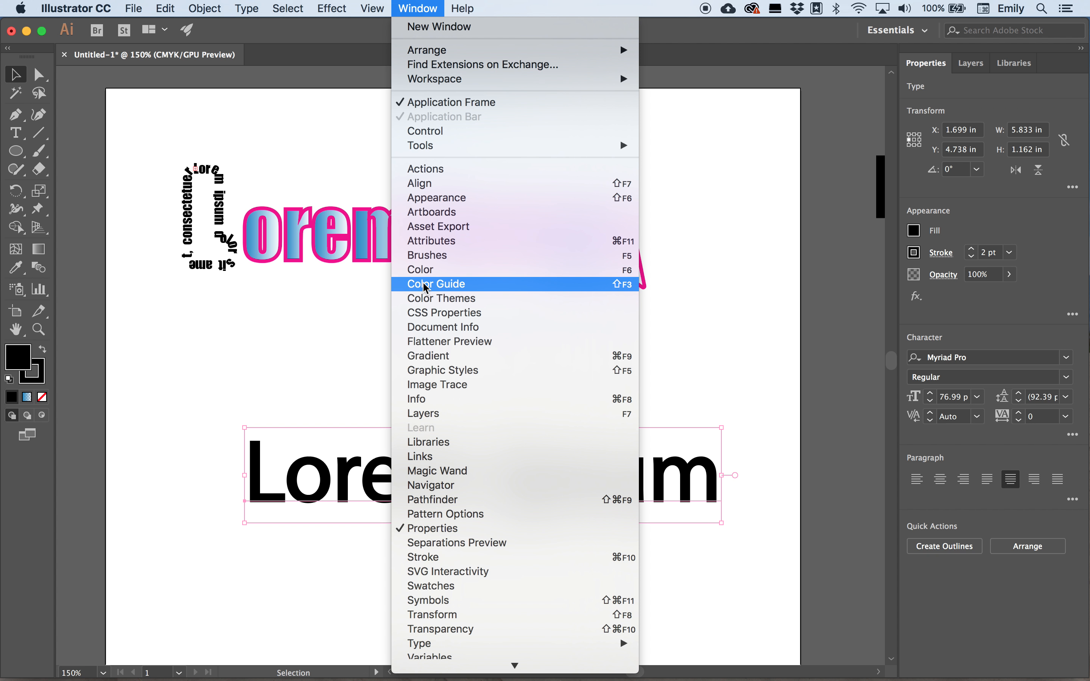
mouse_move(431, 646)
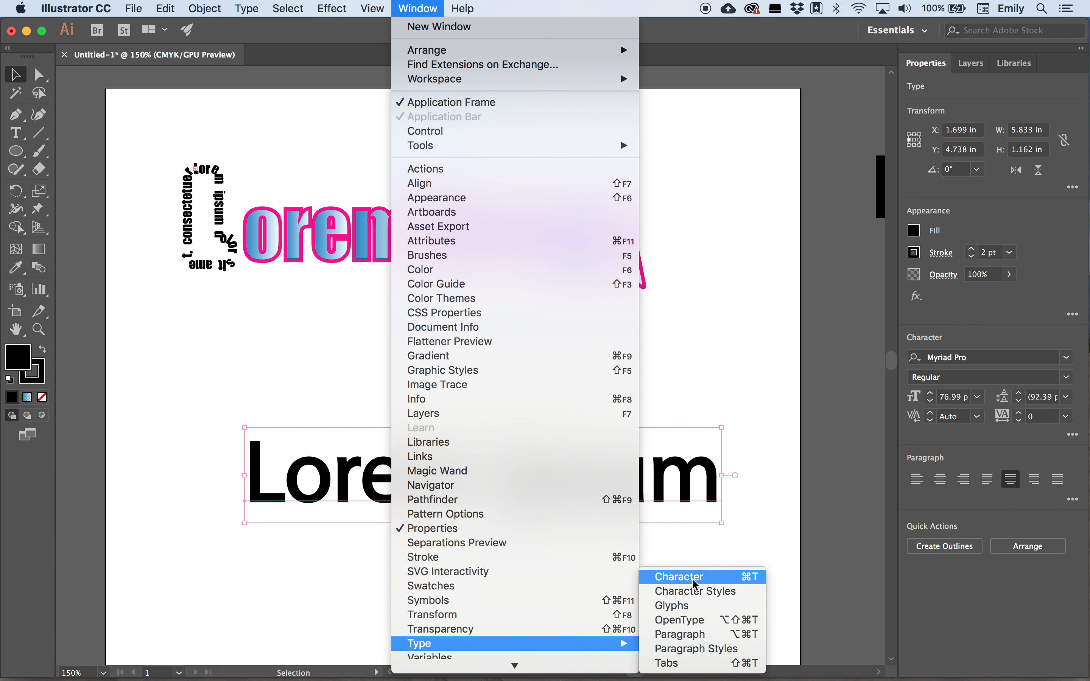
left_click(684, 623)
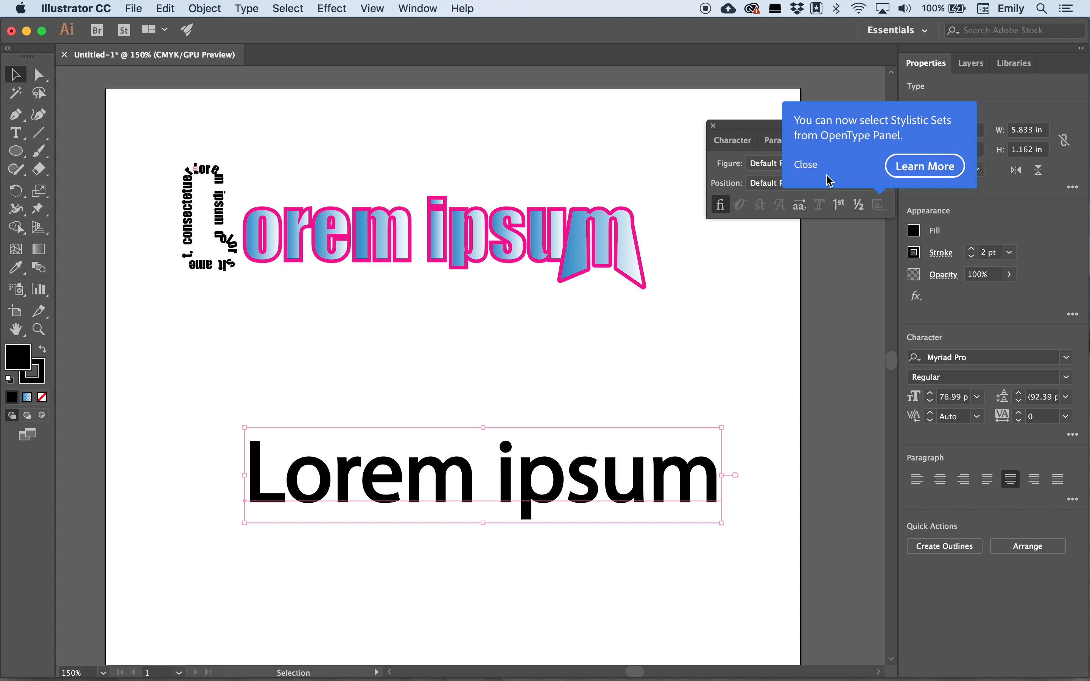
left_click(805, 165)
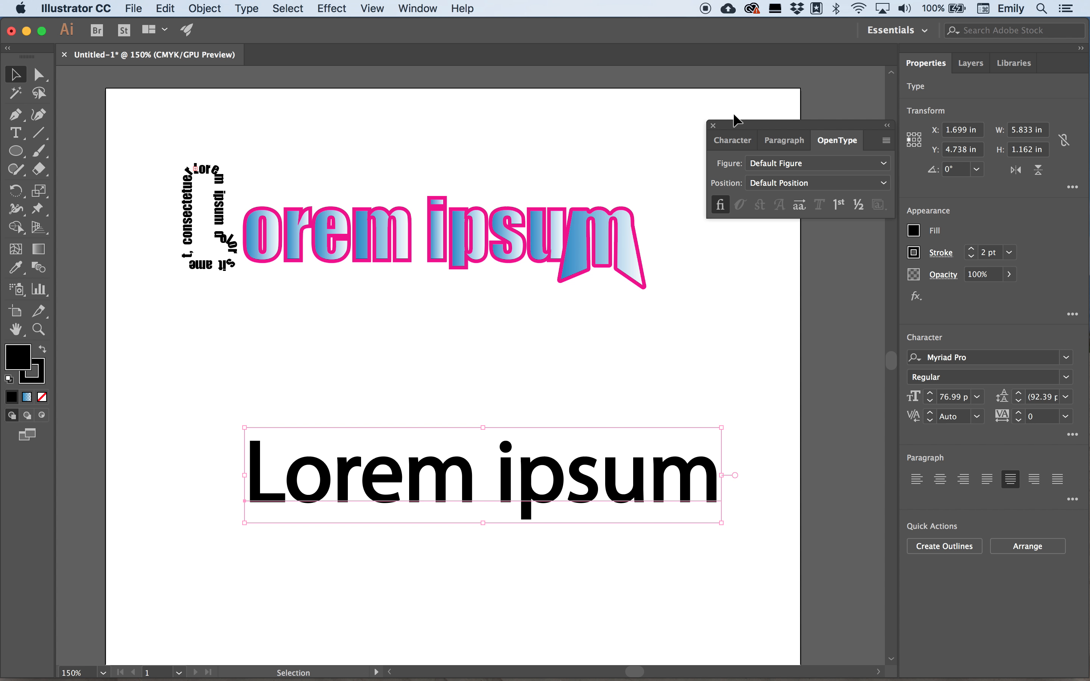
Move the OpenType panel to the upper part of the artboard
left_click_drag(760, 123, 662, 116)
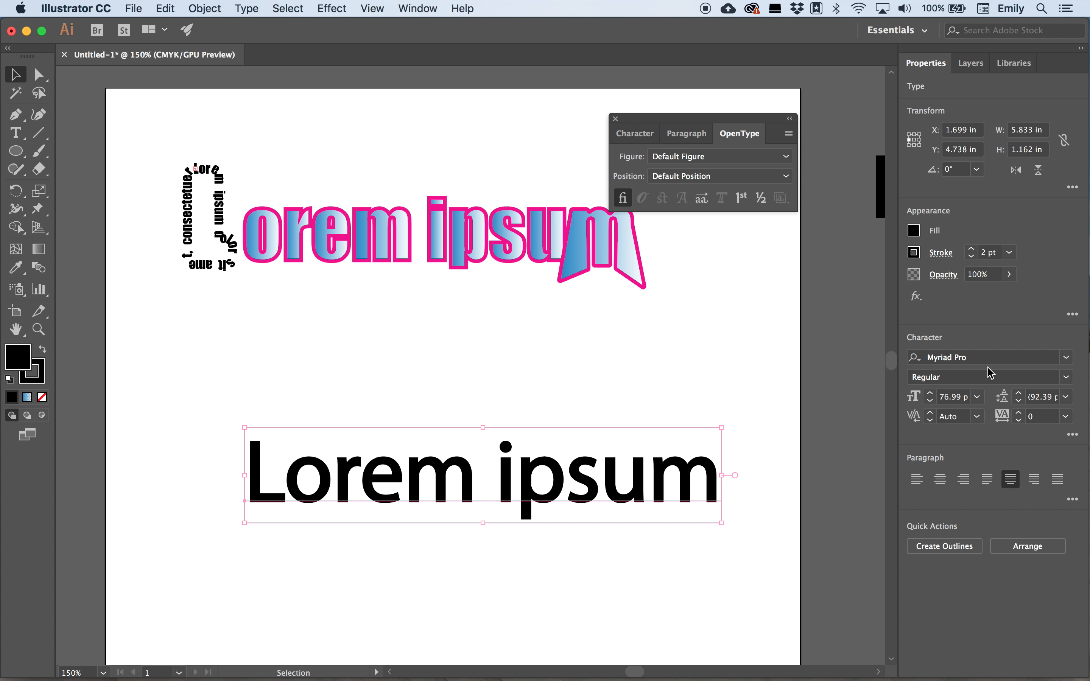
left_click(675, 115)
left_click_drag(676, 116, 698, 101)
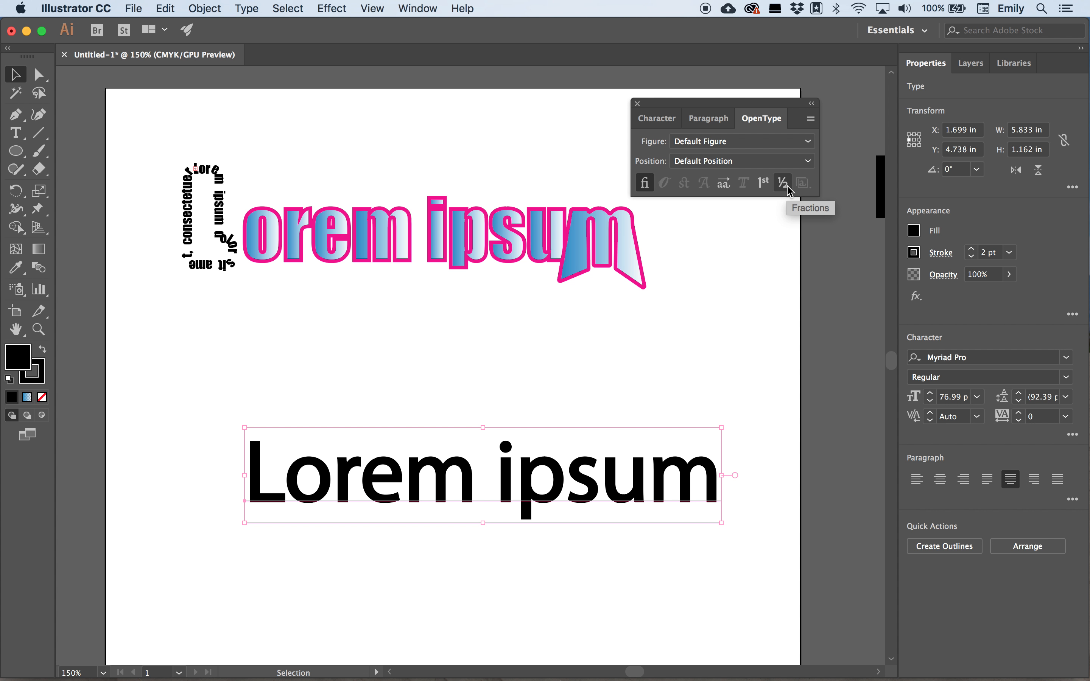
Try Apple Chancery, then set the large Lorem ipsum text's font to Source Code Variable
left_click(1067, 358)
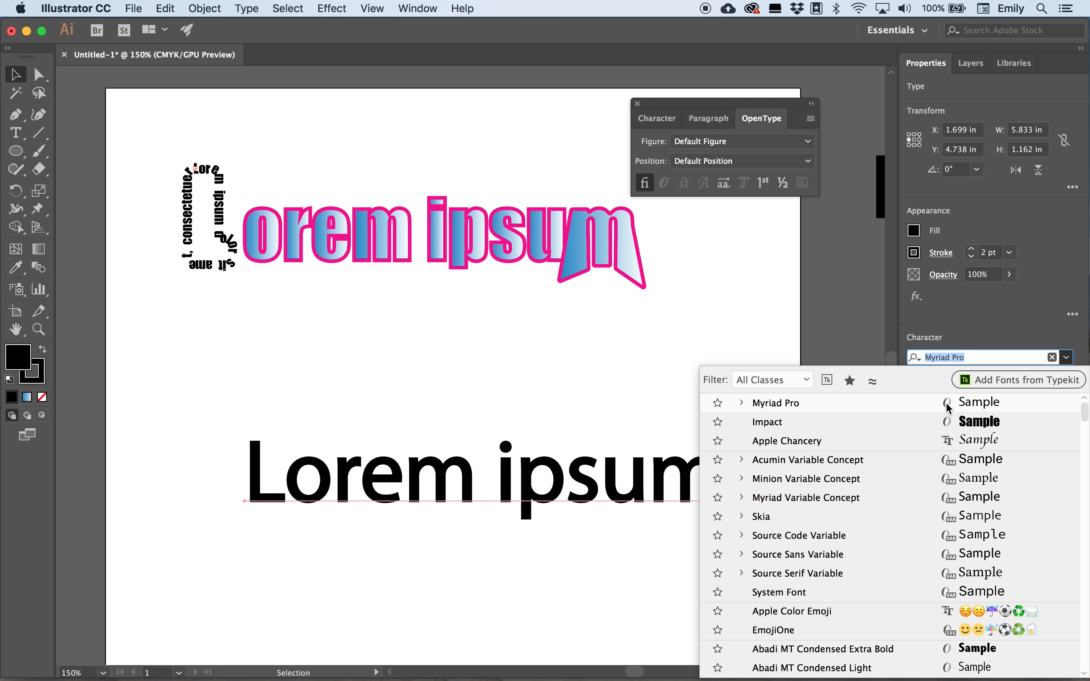
left_click(948, 441)
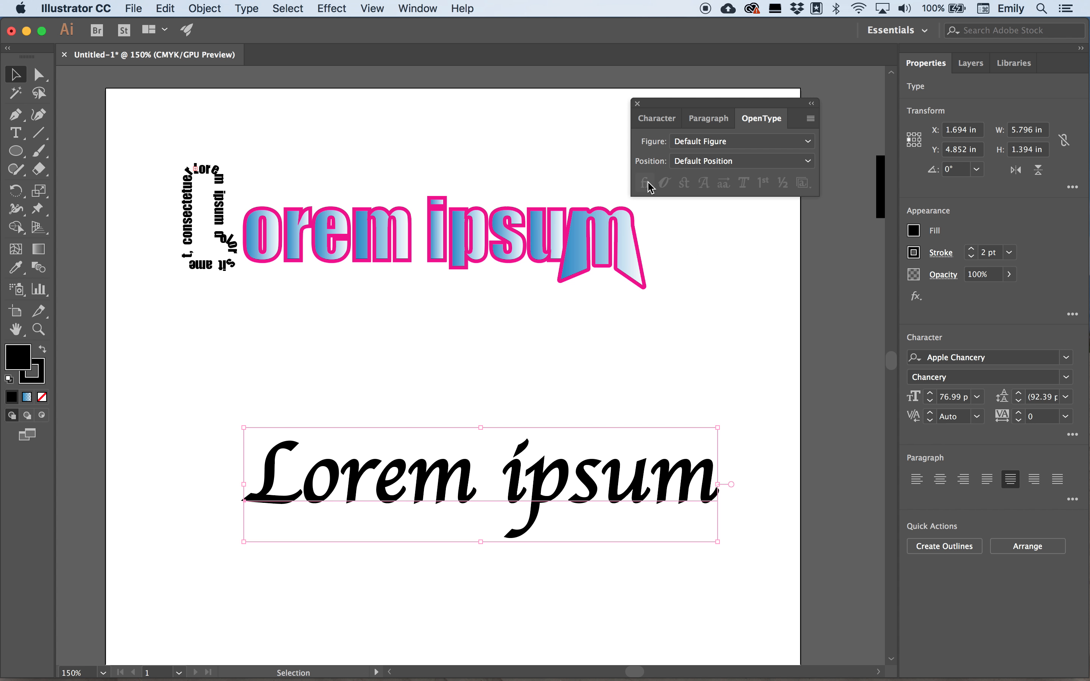
left_click(1066, 360)
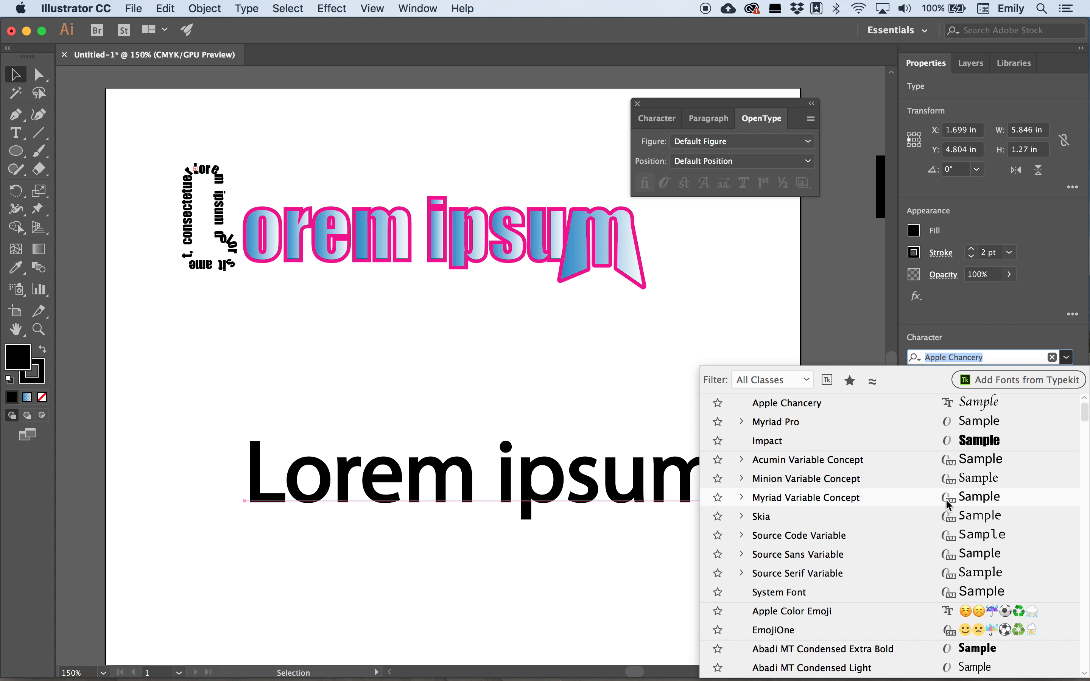
left_click(952, 537)
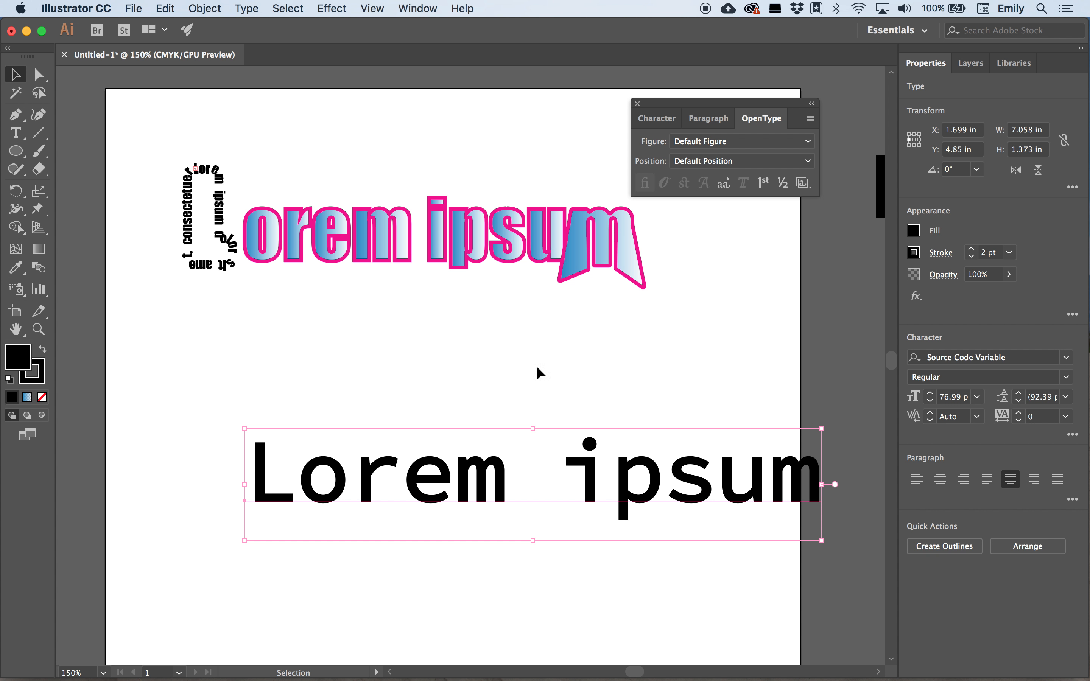
Create a small point text with placeholder Lorem ipsum above the large text using the Type tool
left_click(16, 132)
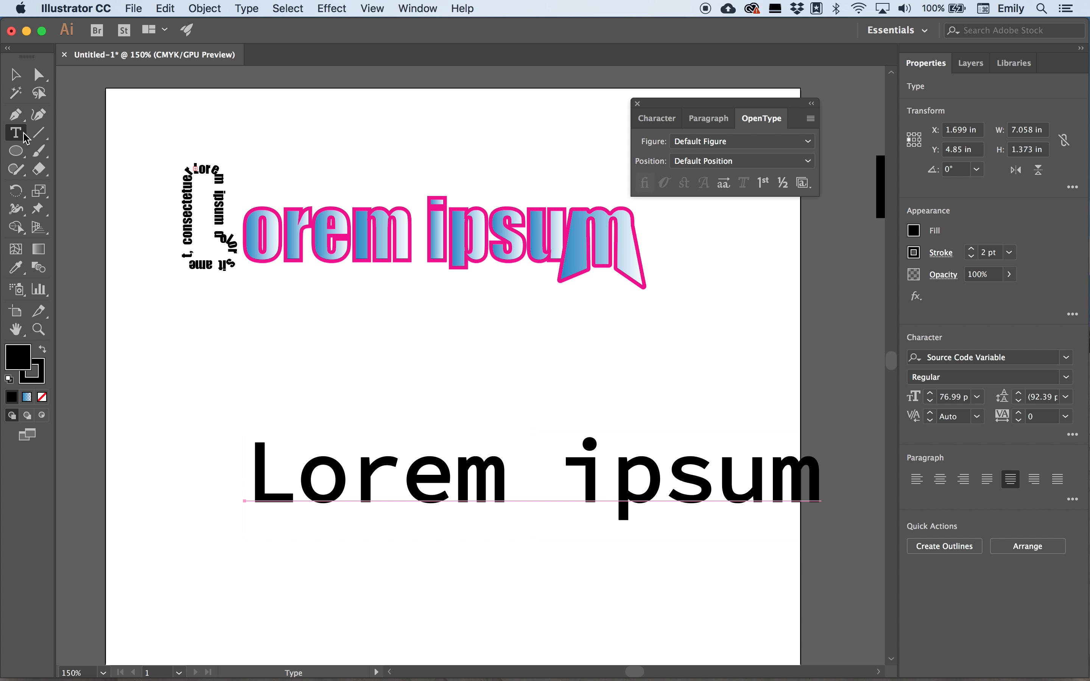
left_click(254, 354)
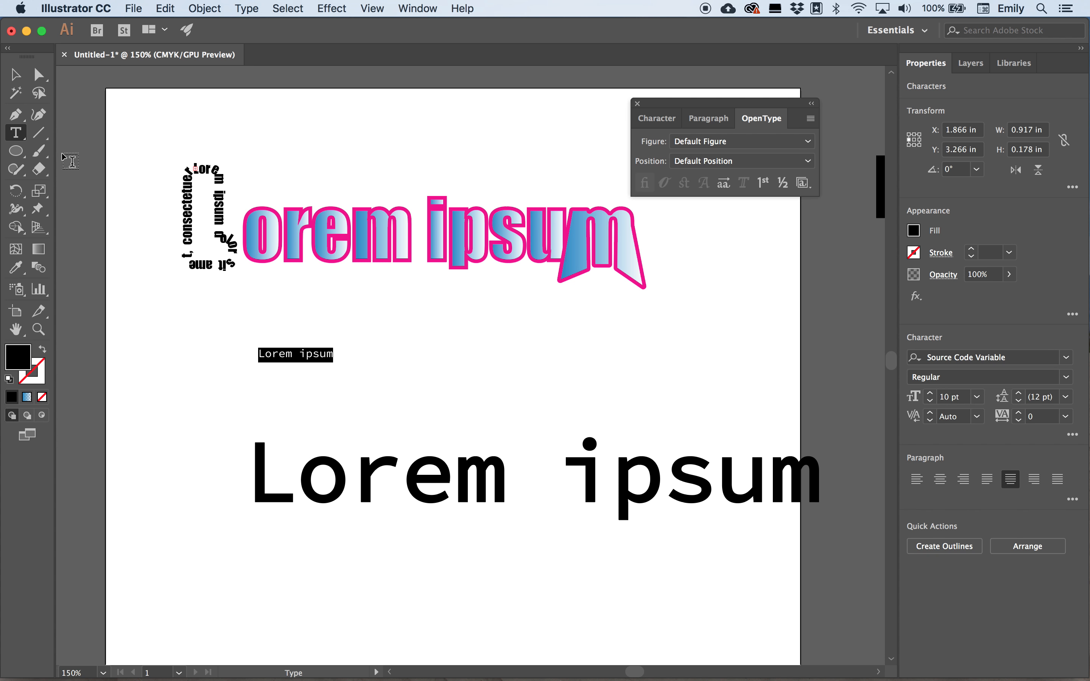
Open the Scale dialog for the small text, turn on Preview and set uniform scaling to 200%
left_click(205, 8)
left_click(214, 2)
left_click_drag(16, 191, 42, 195)
left_click(40, 191)
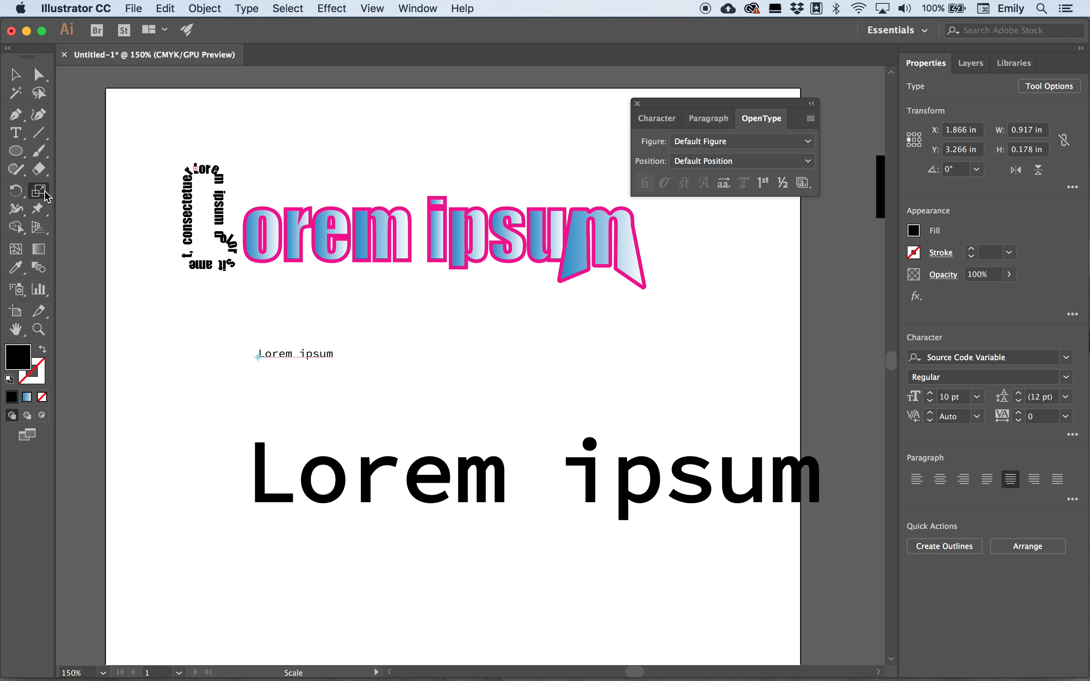
double_click(43, 193)
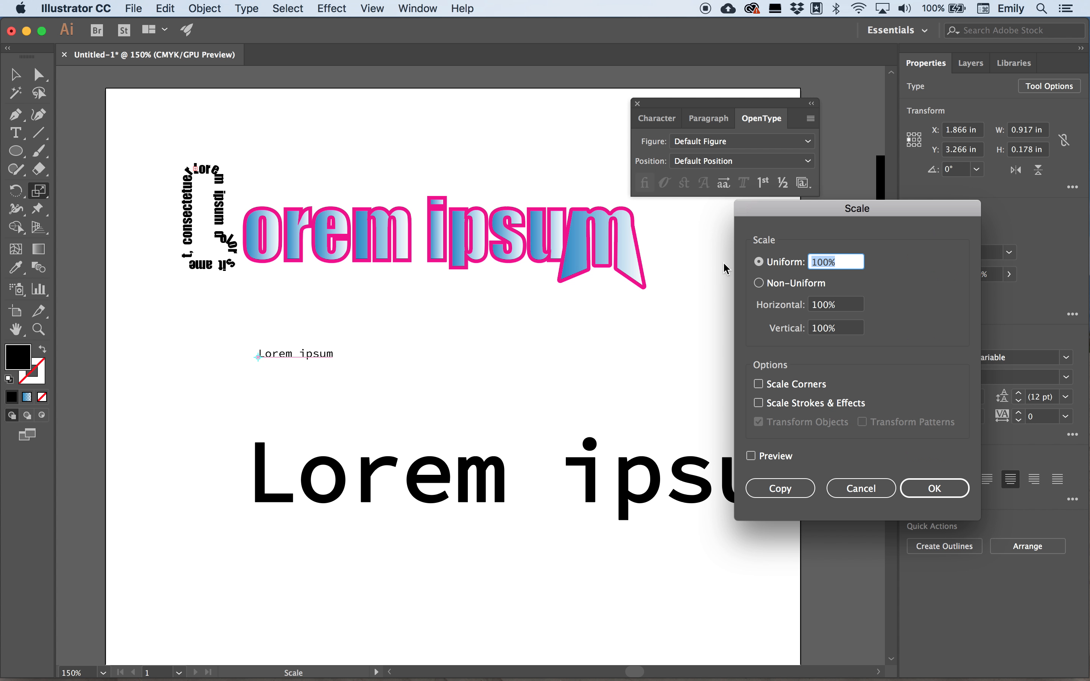
left_click_drag(761, 214, 515, 218)
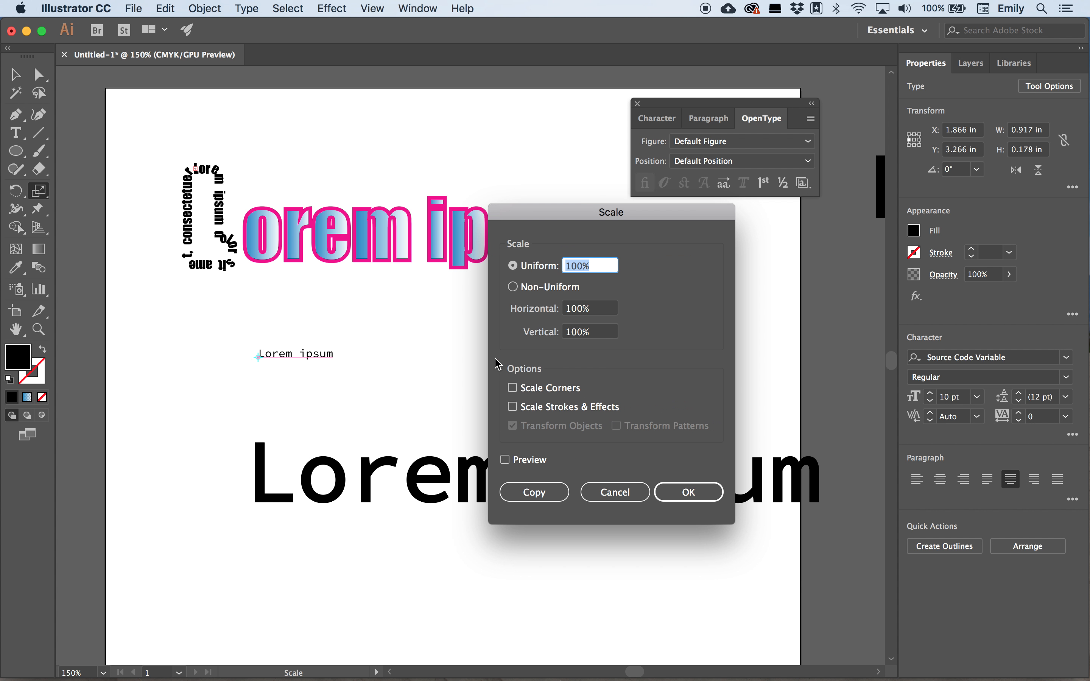
left_click(505, 460)
left_click_drag(592, 266, 550, 265)
type("200")
key("Tab")
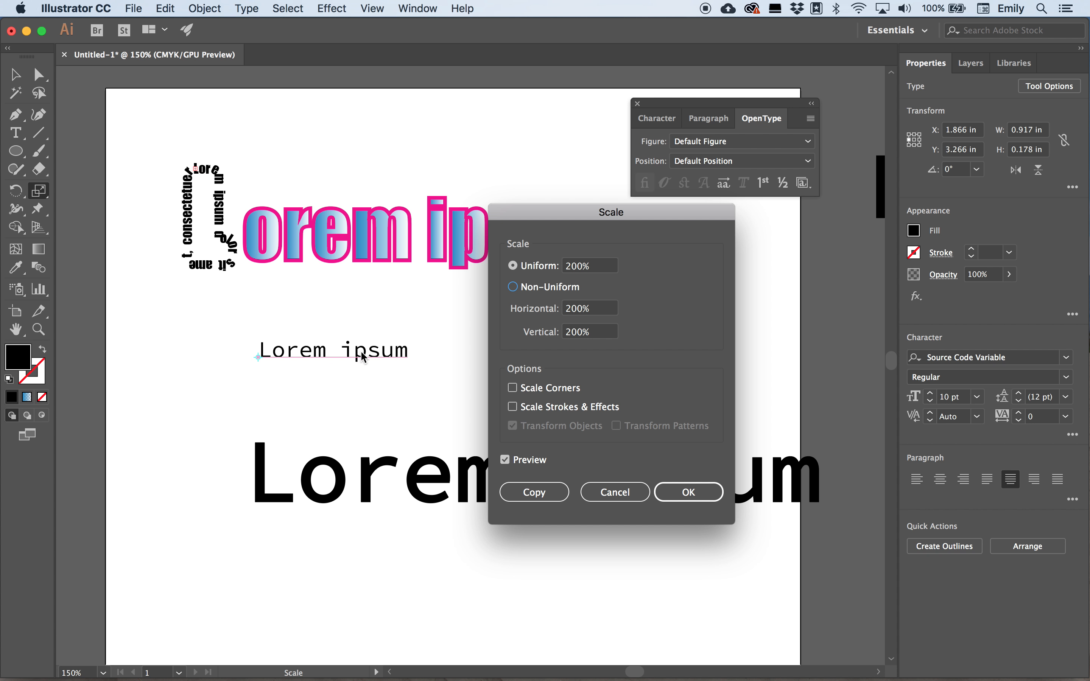
Switch to non-uniform scaling with 300% horizontal and 200% vertical and apply it
left_click(512, 287)
left_click(602, 310)
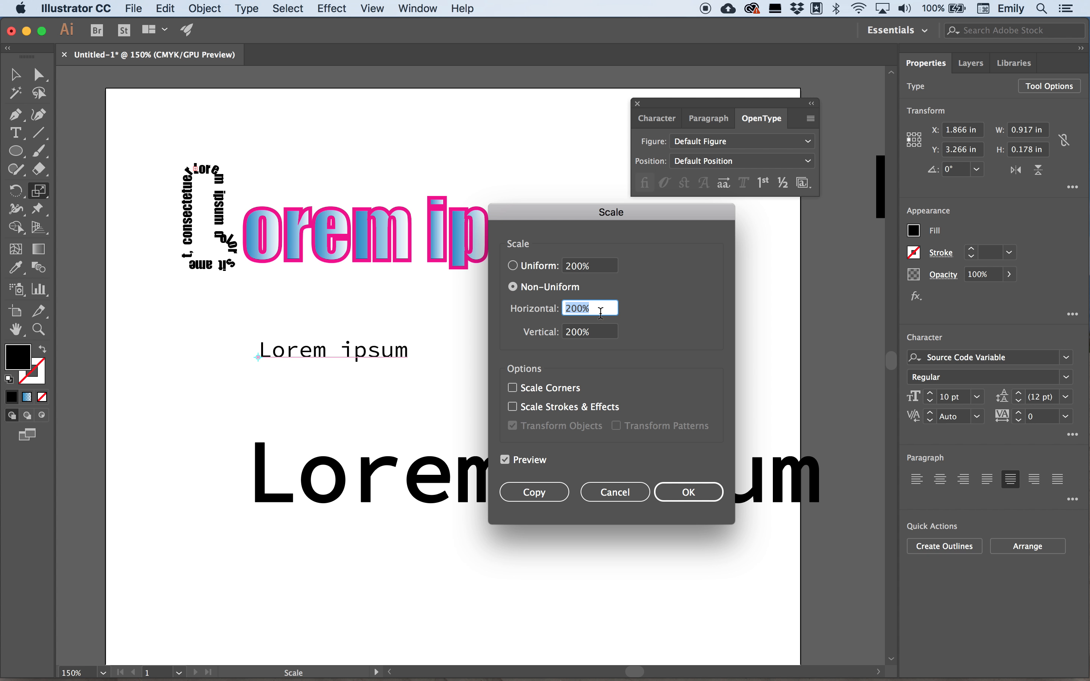
type("3")
key("Tab")
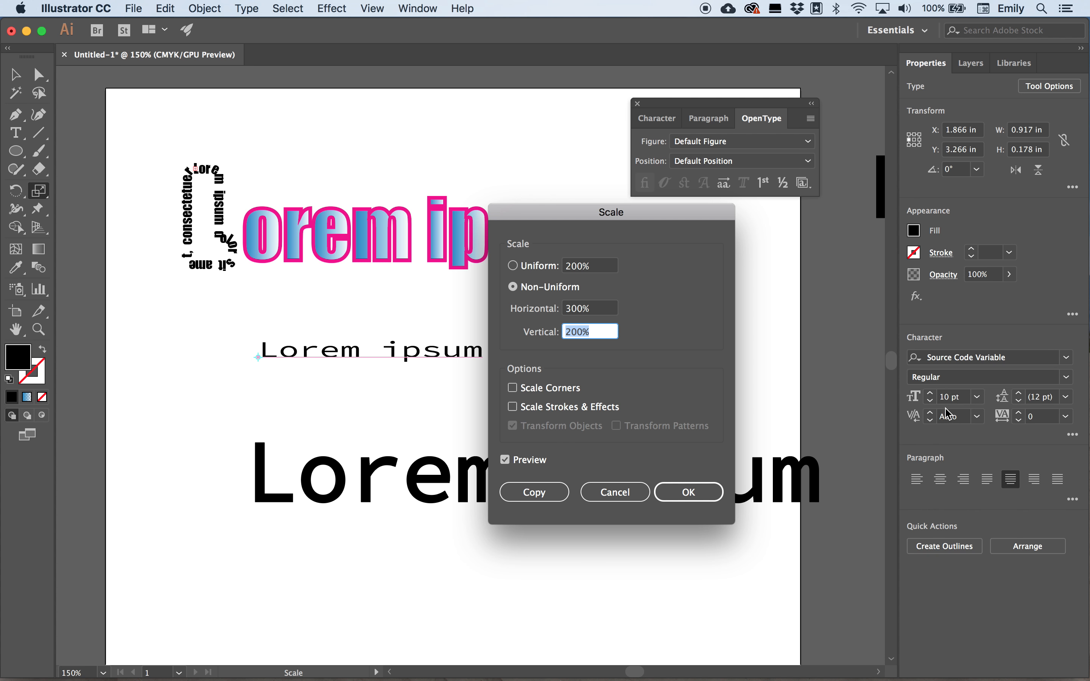
left_click(689, 491)
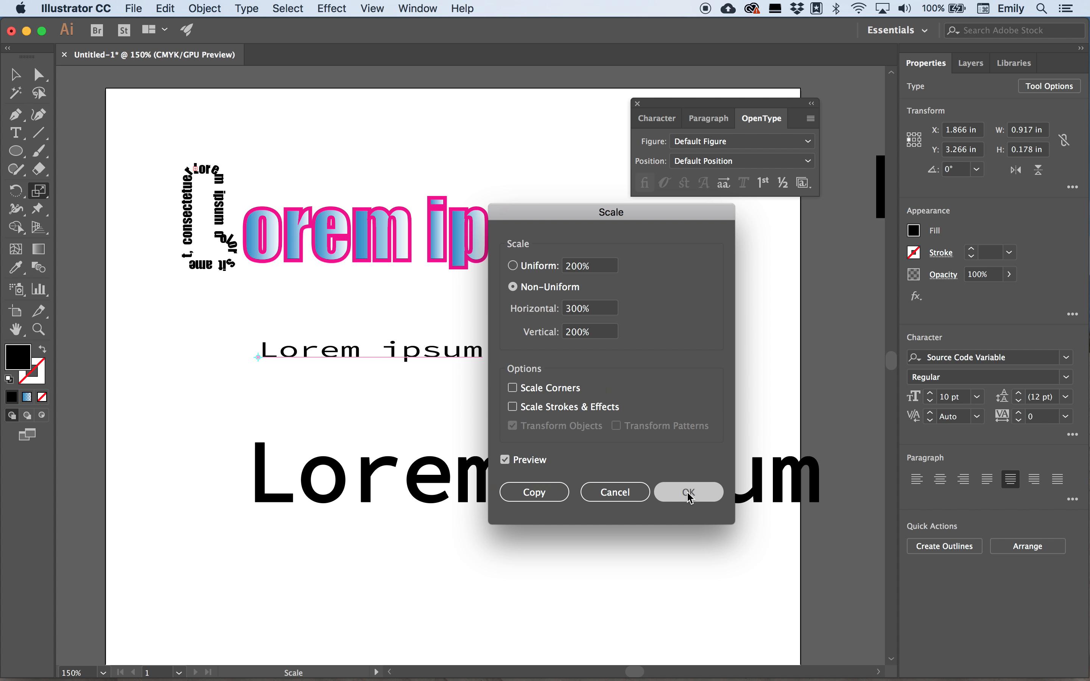
Set the small text's horizontal scale to 100% in the extra character options
left_click(1073, 436)
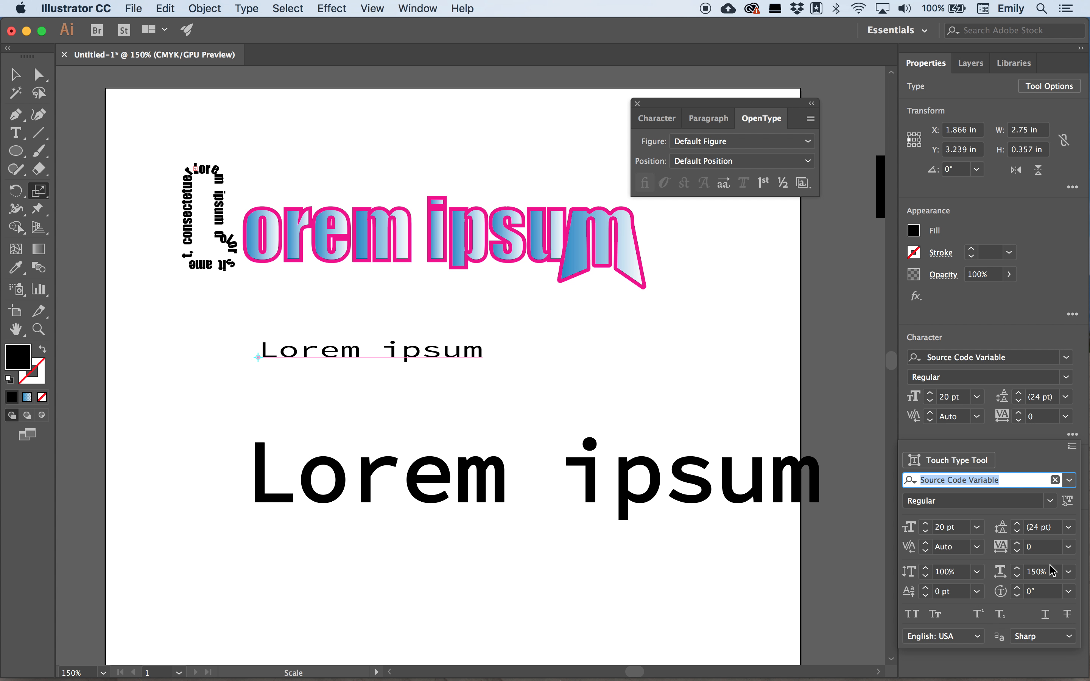
left_click(1069, 572)
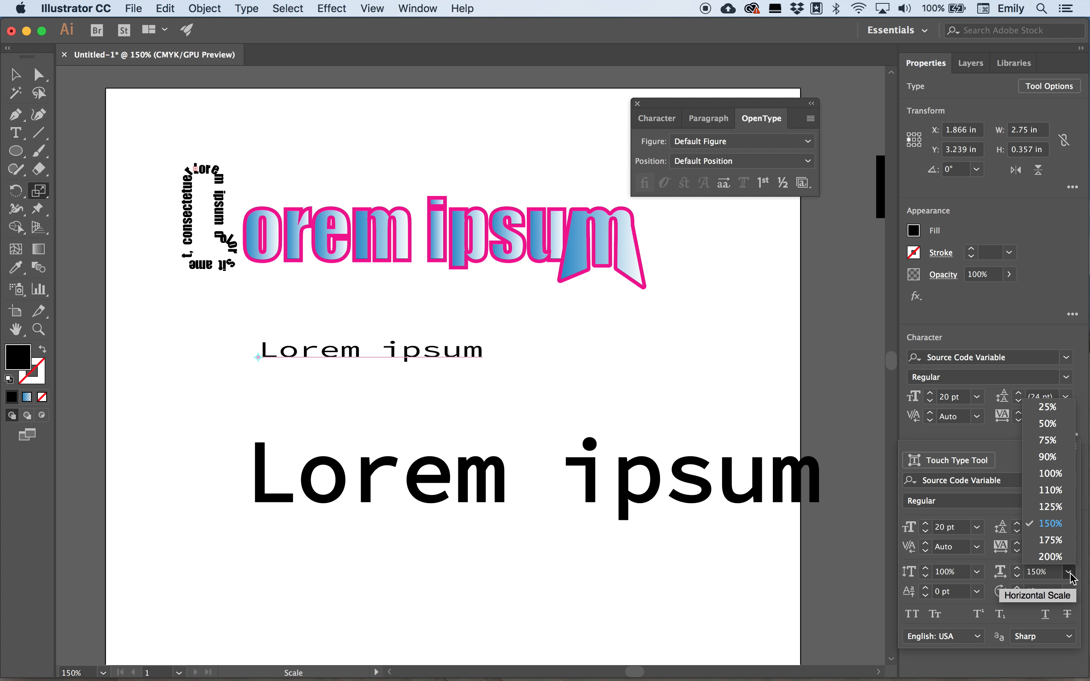
left_click(1052, 473)
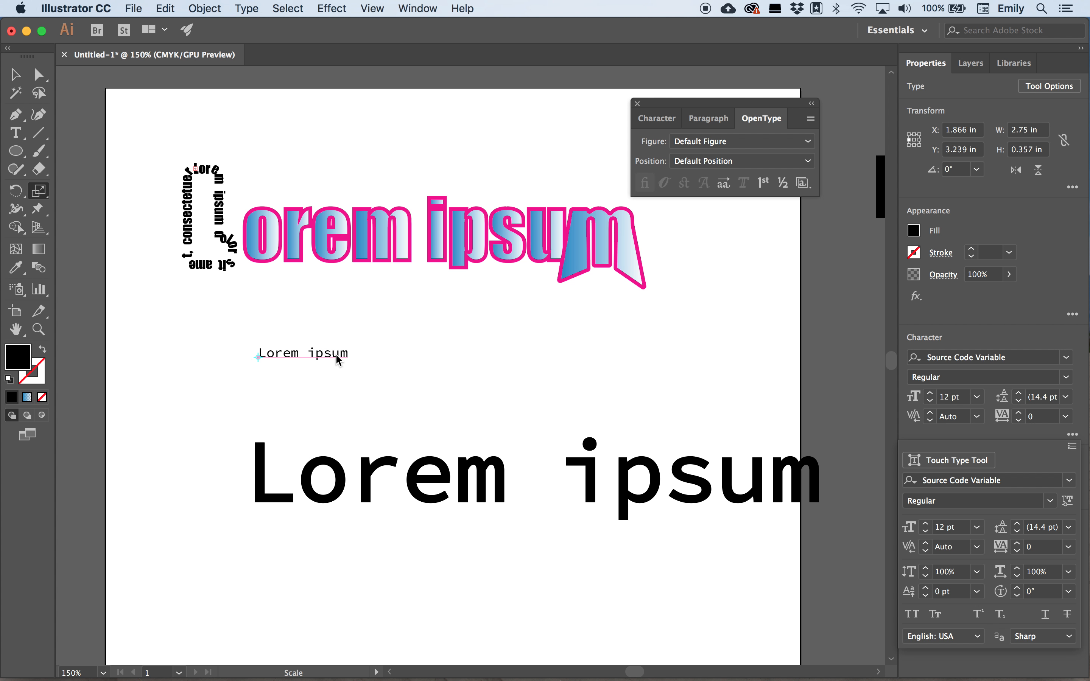
Deselect everything with the Selection tool
left_click(399, 7)
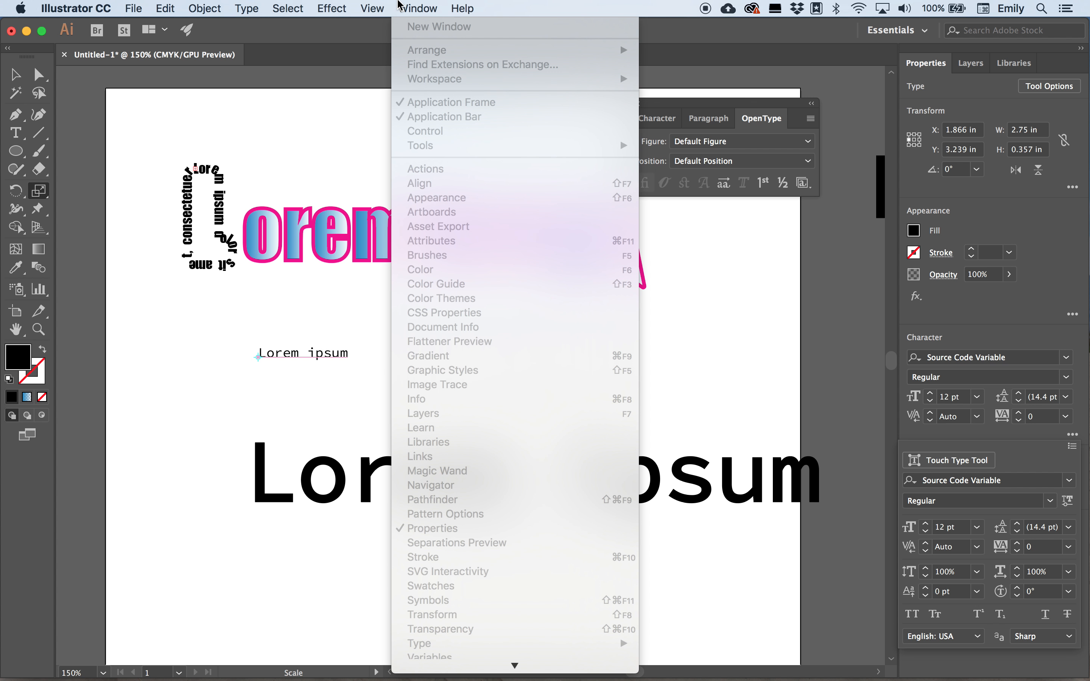
left_click(405, 8)
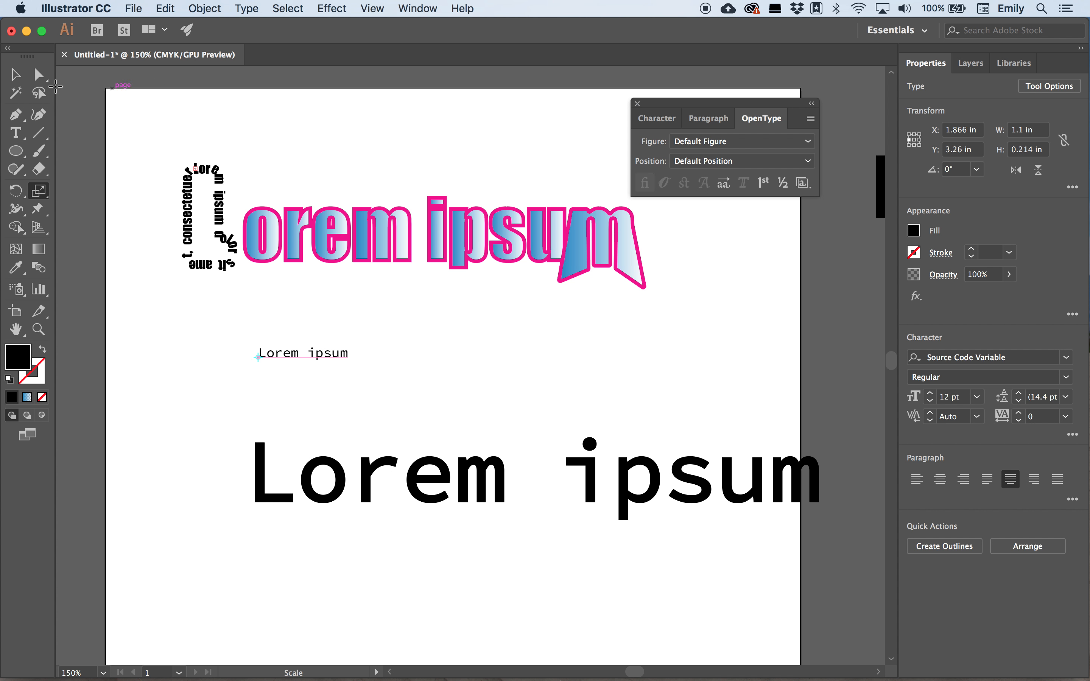
left_click(15, 74)
left_click(372, 153)
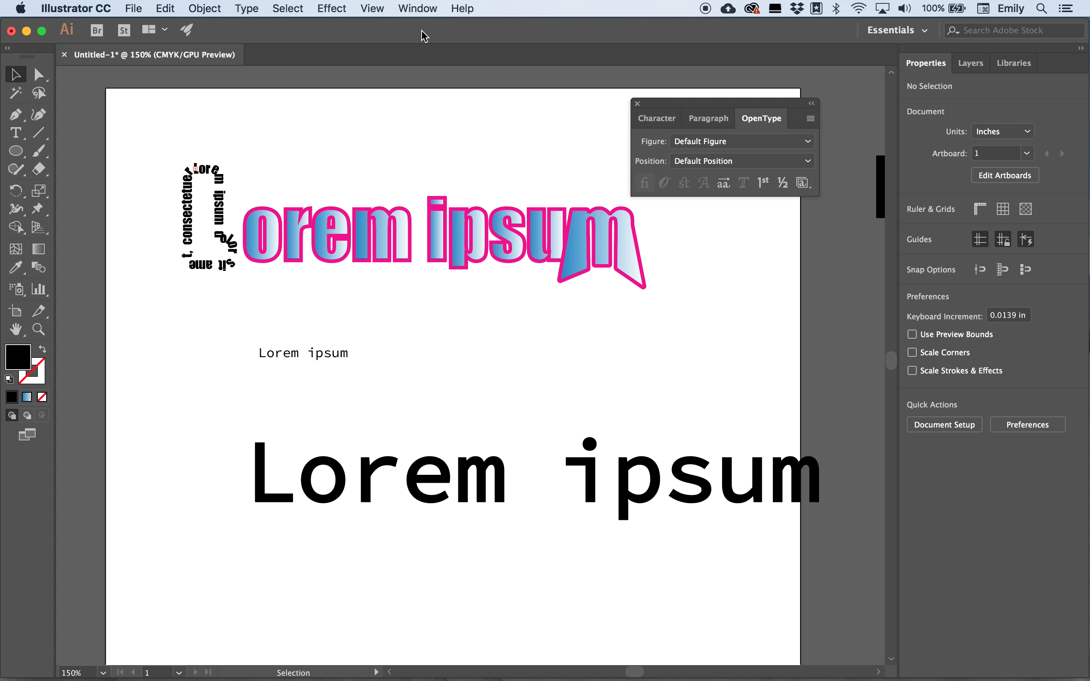
Open the Glyphs panel and enlarge it over the artboard
left_click(424, 9)
mouse_move(438, 644)
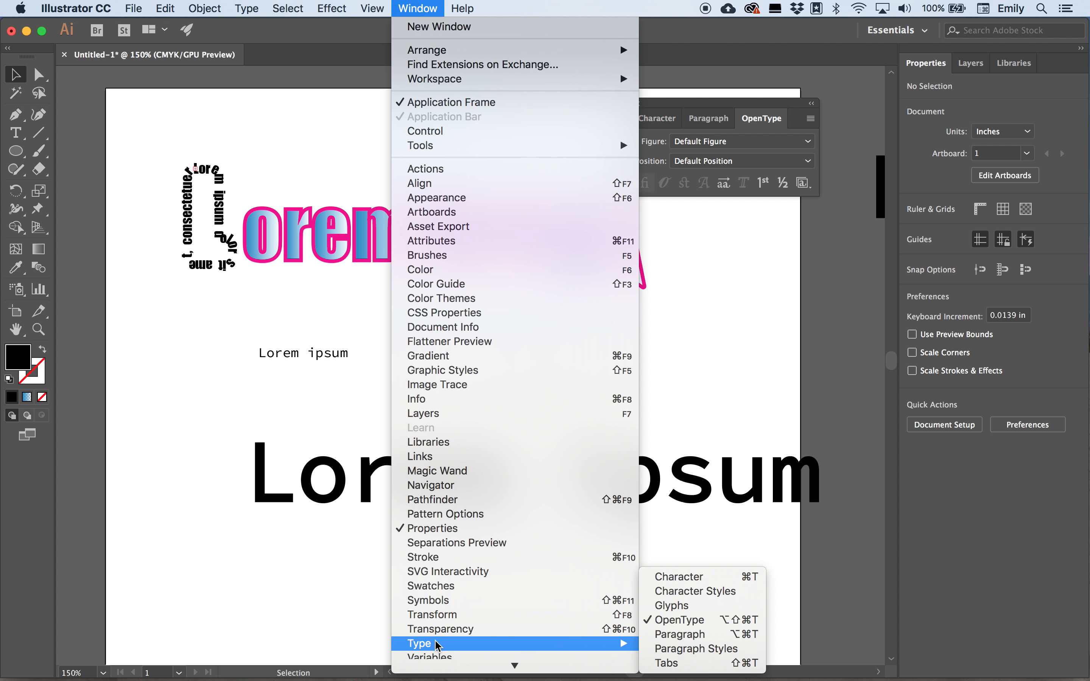
left_click(697, 605)
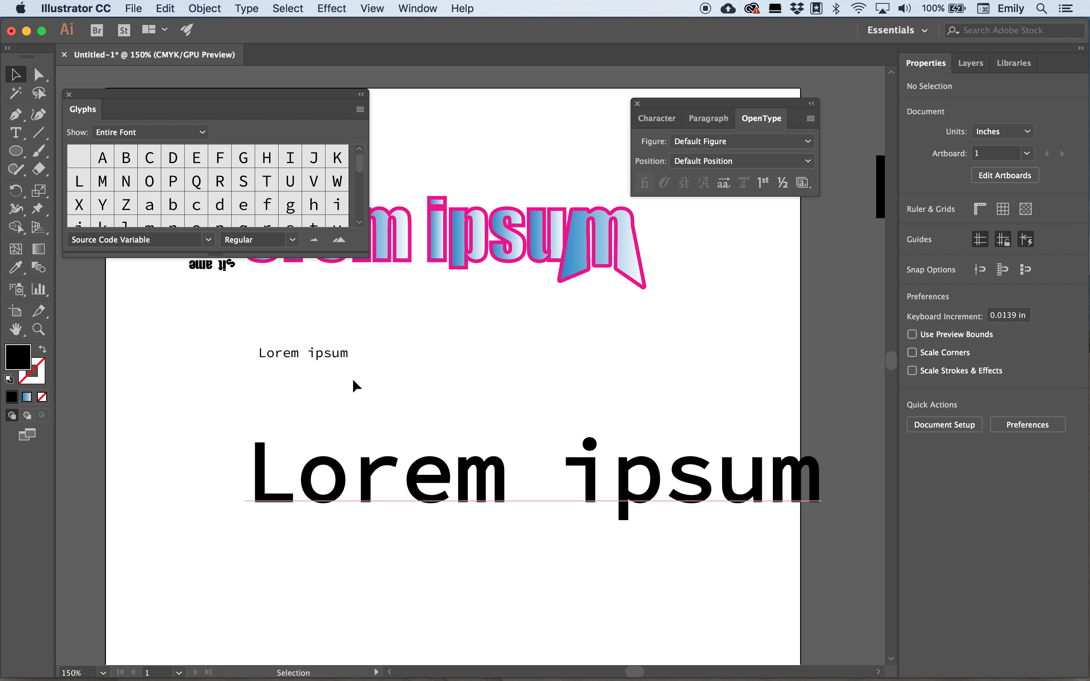
left_click_drag(261, 256, 294, 548)
Browse the glyphs in the Glyphs panel, including those of Arial Narrow
scroll(260, 411, "down", 15)
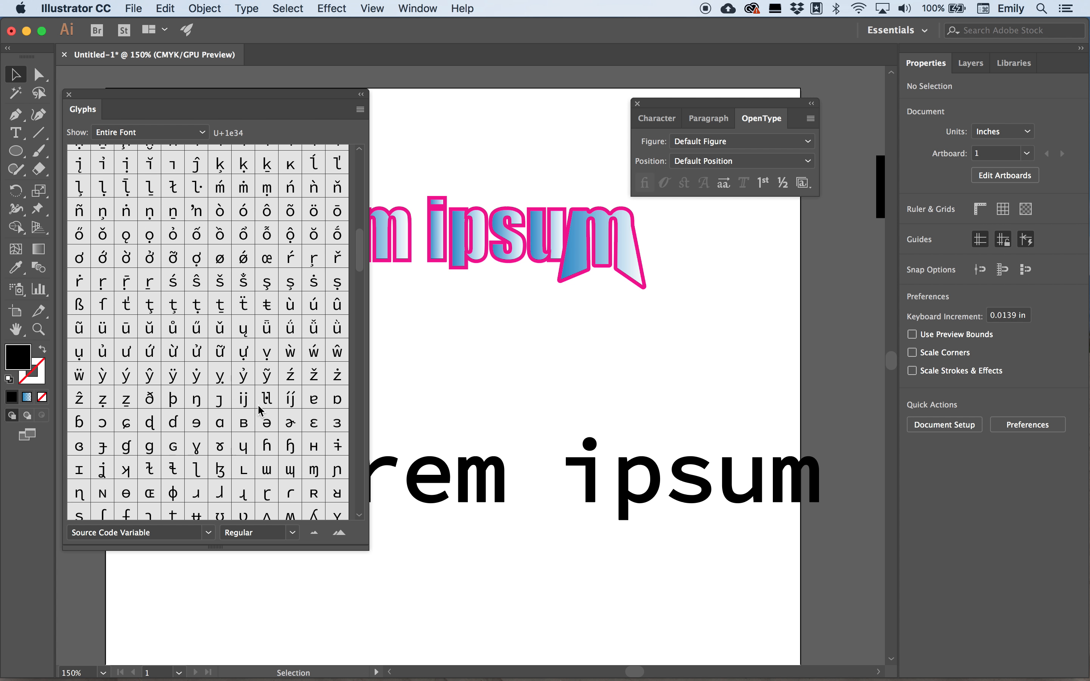
scroll(260, 411, "down", 9)
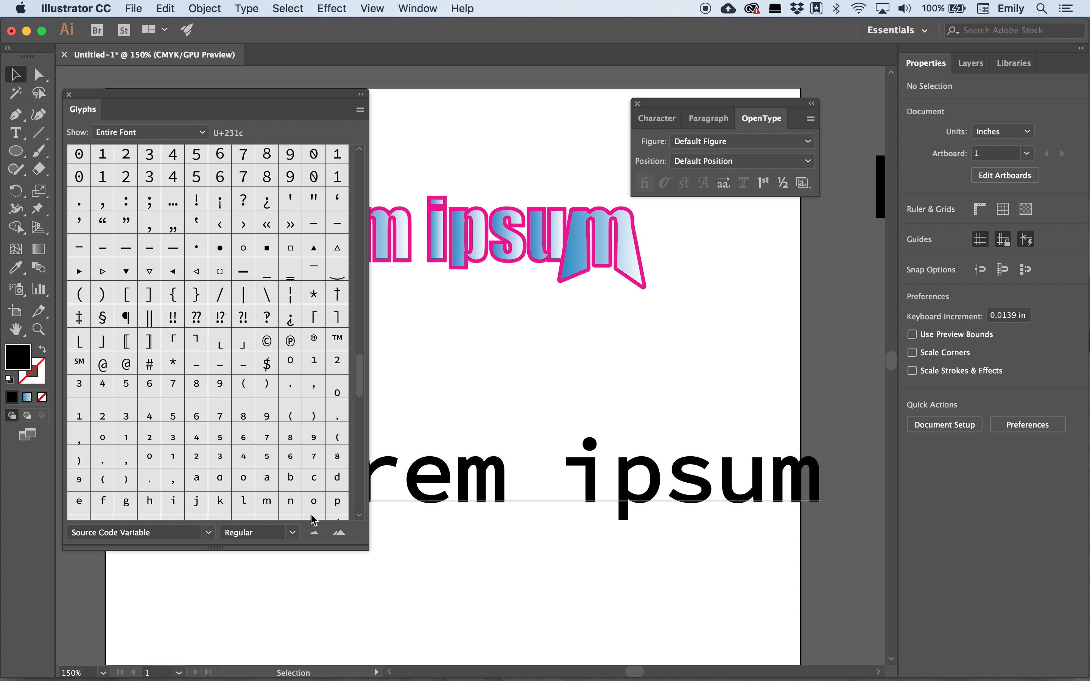
left_click(208, 532)
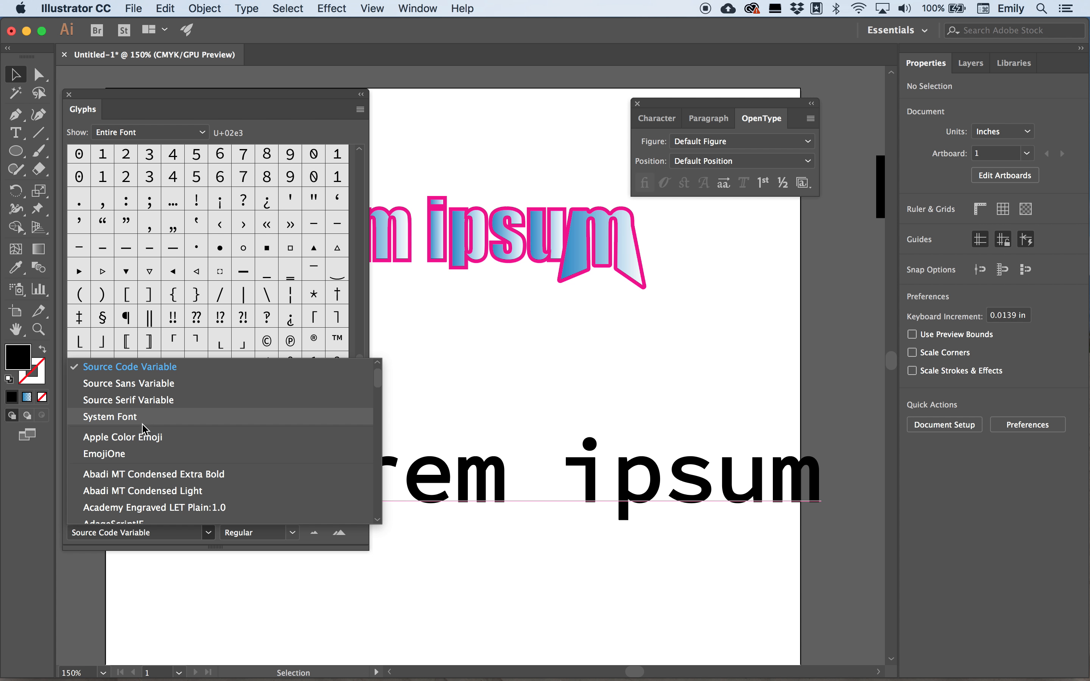
scroll(144, 433, "down", 5)
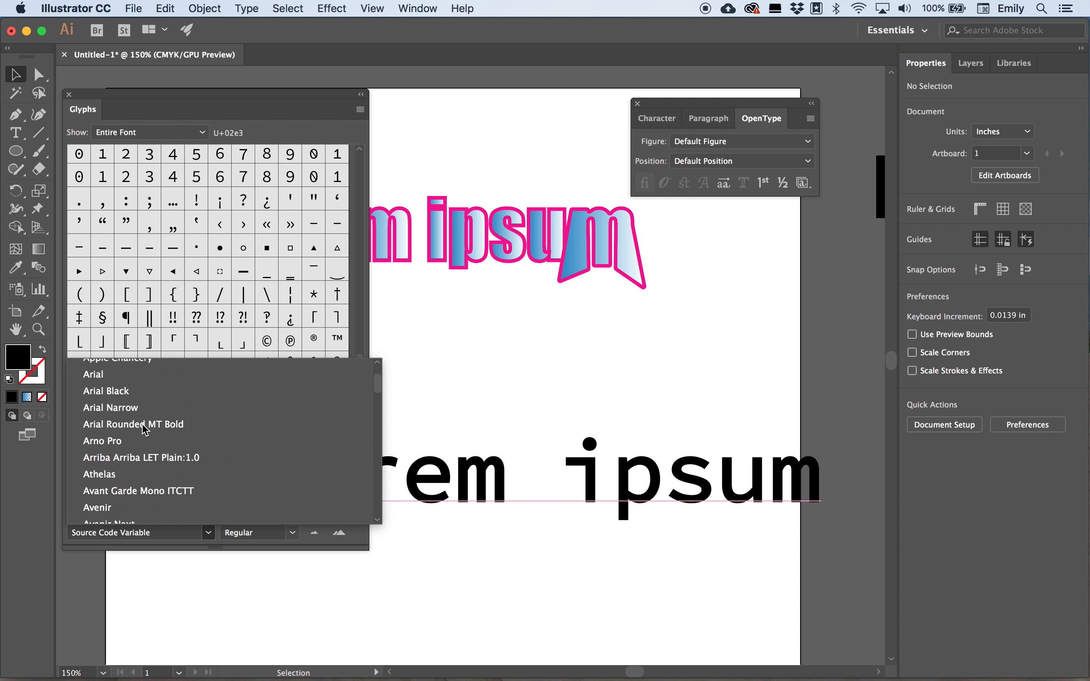
left_click(121, 408)
scroll(214, 389, "down", 10)
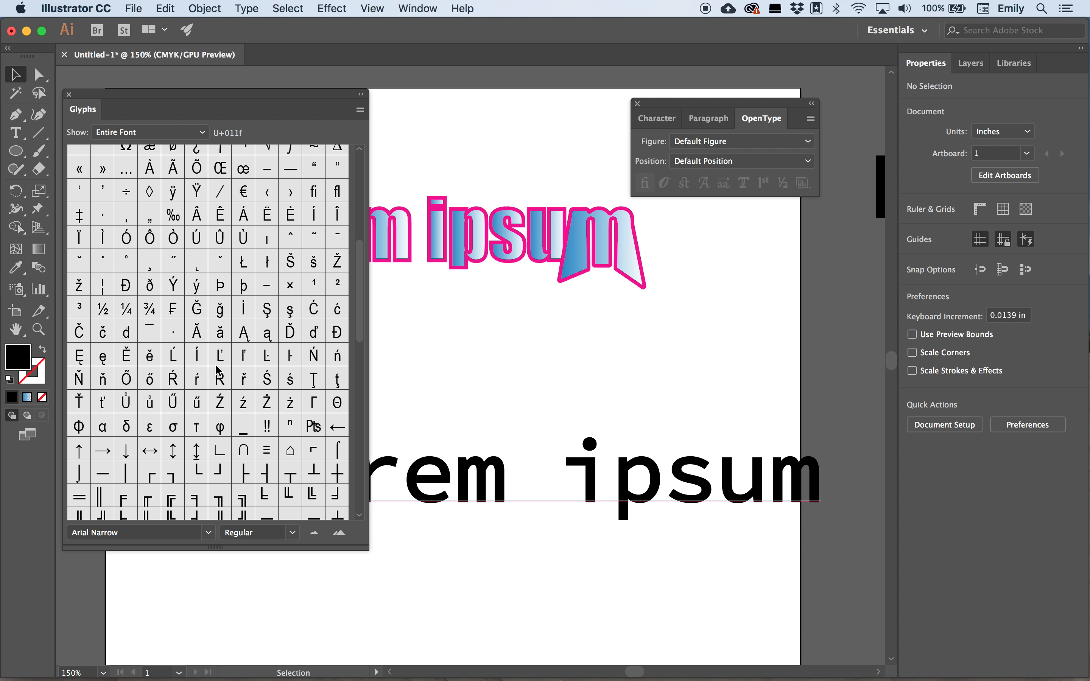
scroll(247, 355, "down", 10)
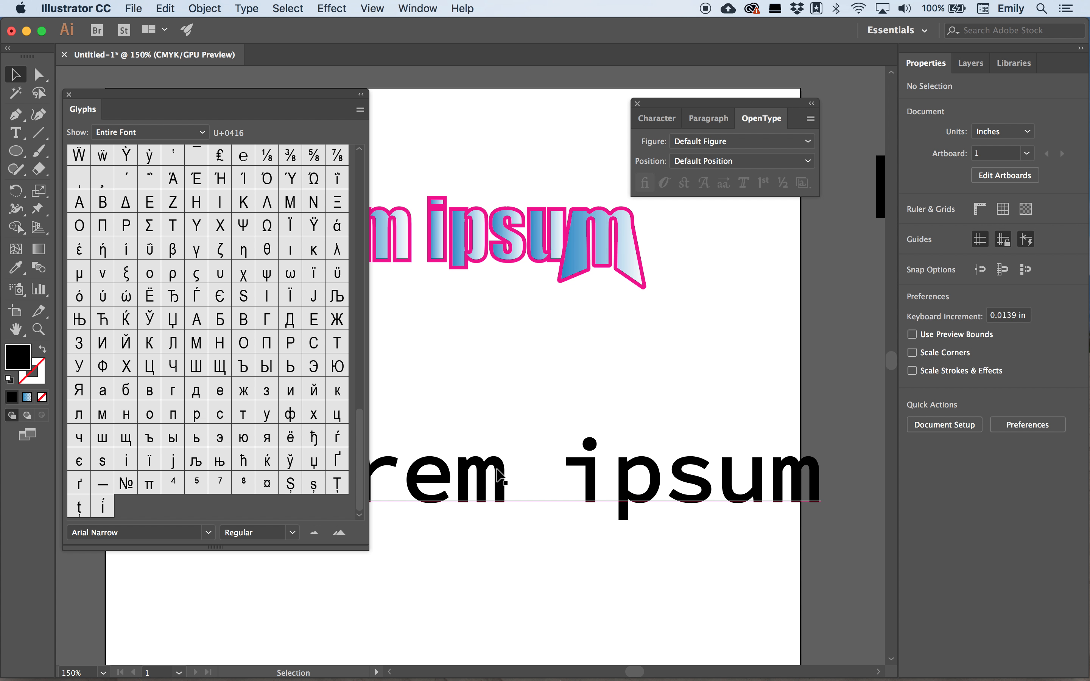
Insert the glyphs Ѣ, Ћ and Ѝ after "rem" in the large Lorem ipsum text
left_click(512, 472)
double_click(513, 472)
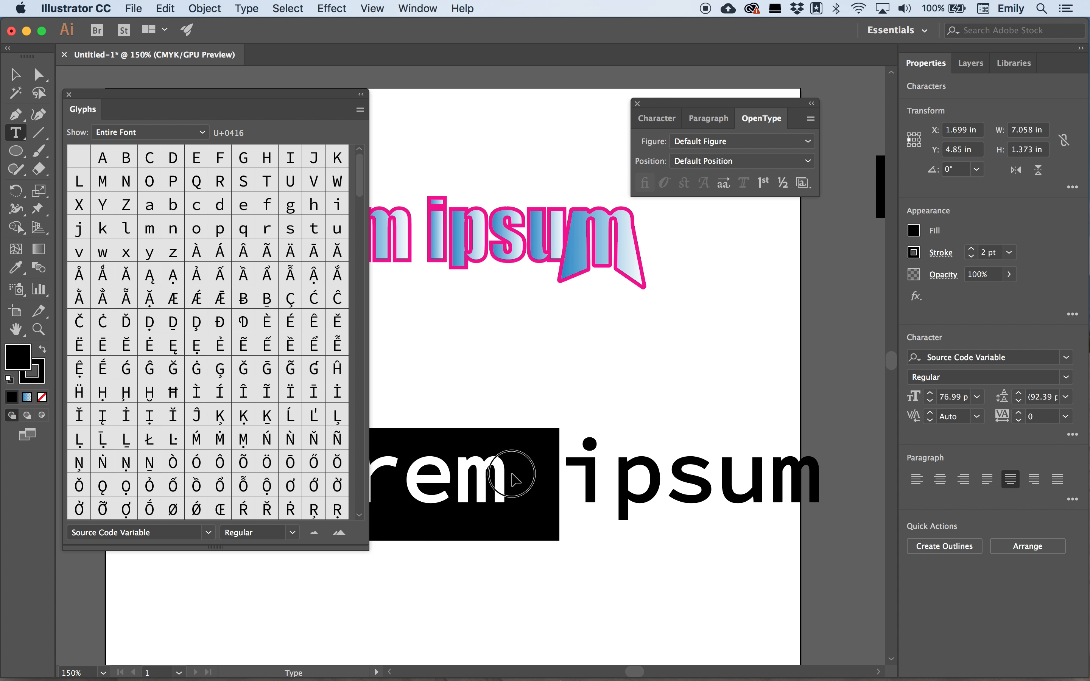
left_click(511, 468)
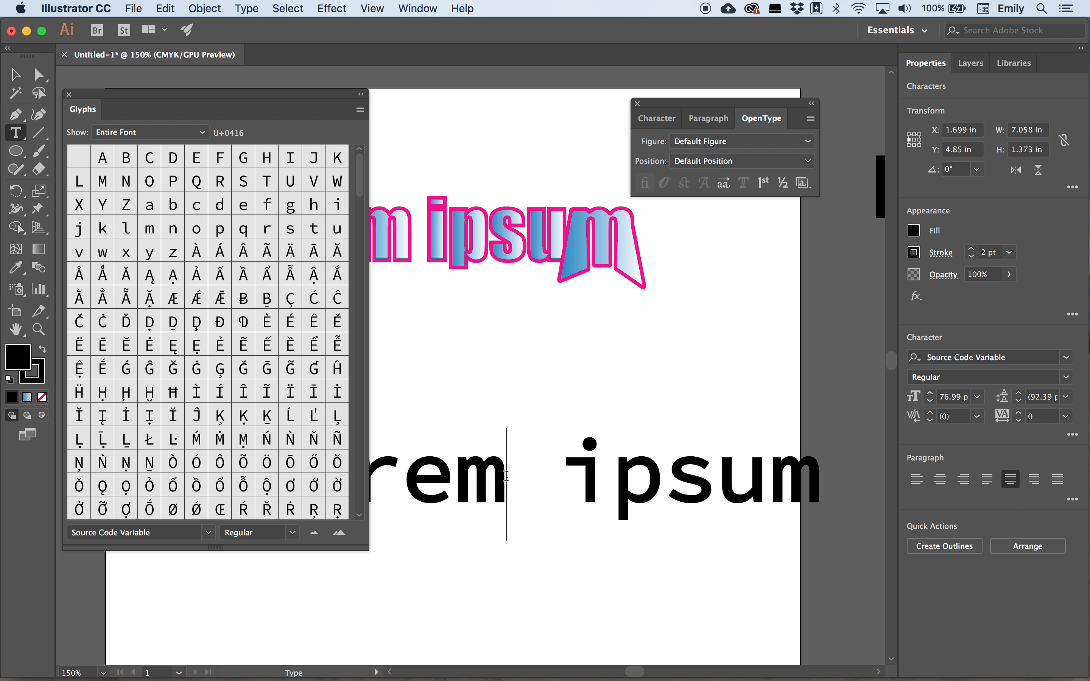
scroll(293, 379, "down", 10)
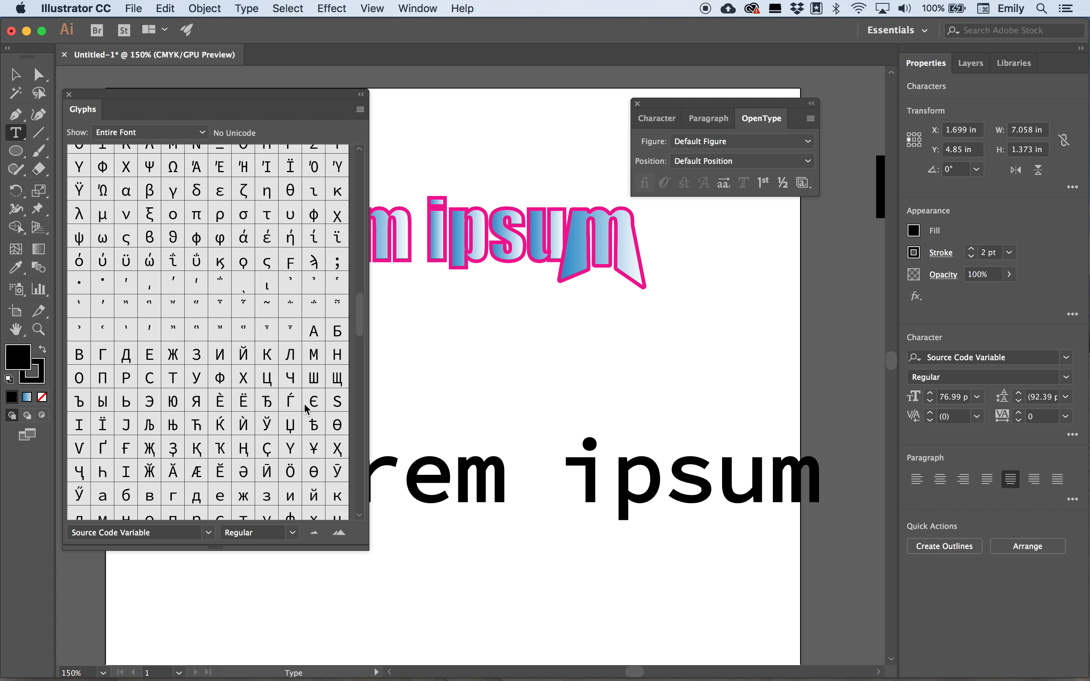
double_click(314, 426)
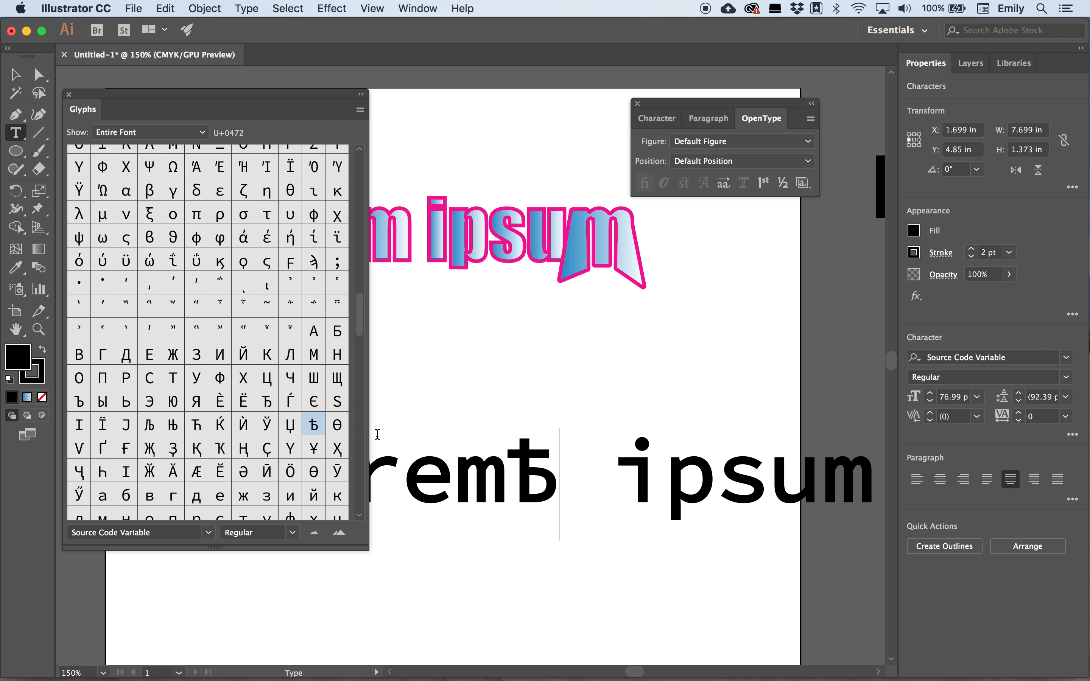
double_click(269, 400)
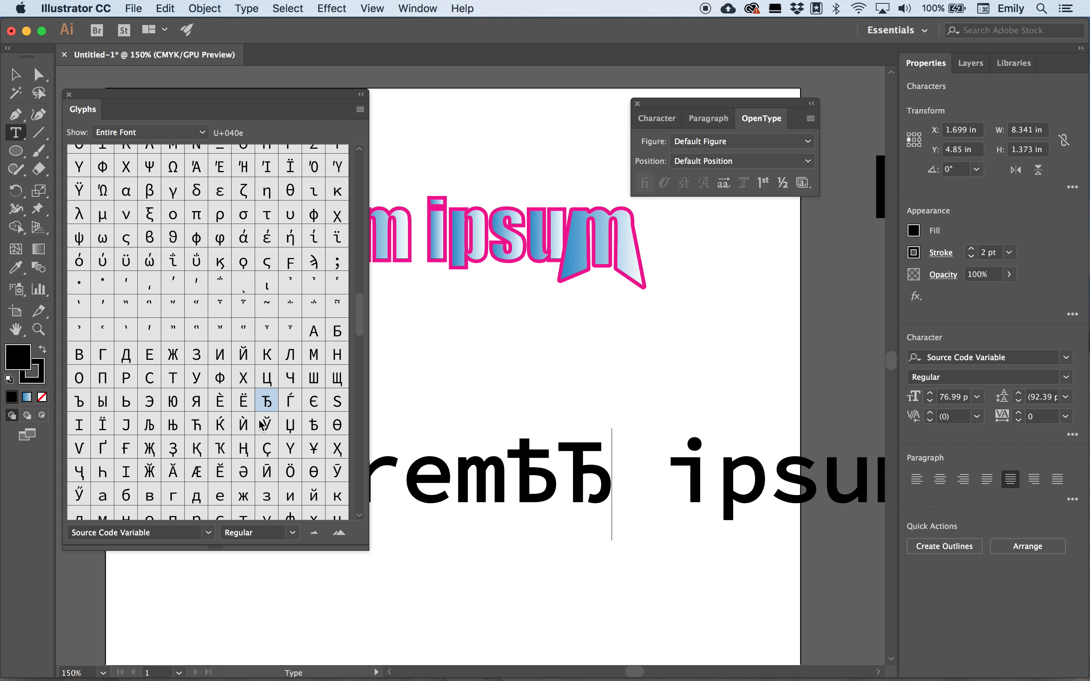
double_click(242, 424)
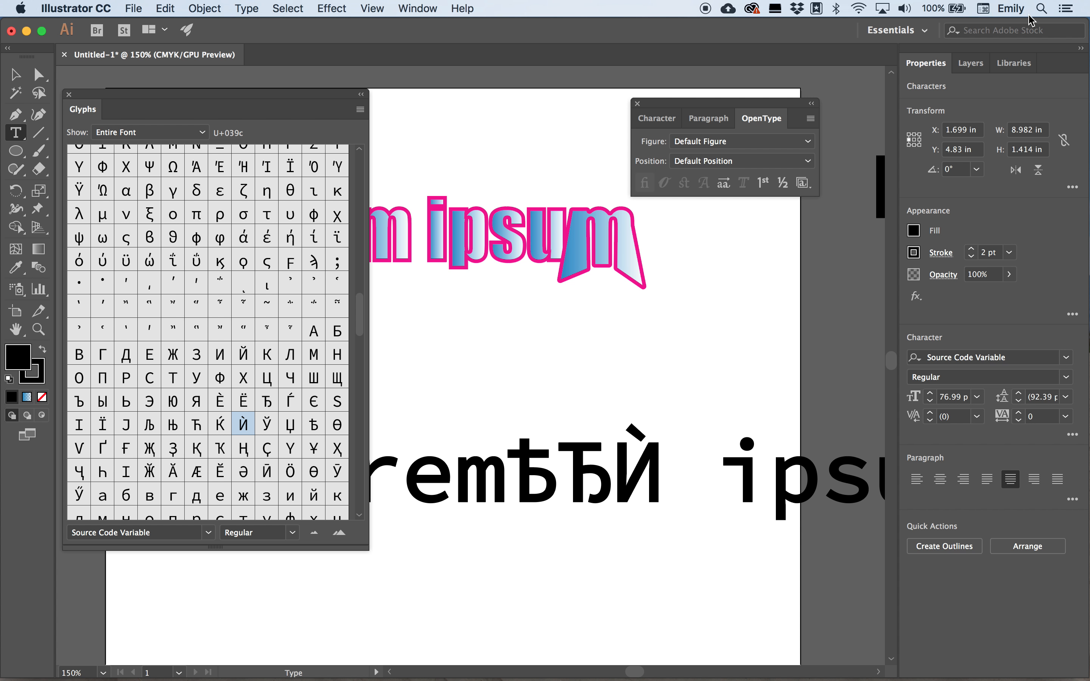
Show the on-screen Keyboard Viewer
left_click(984, 9)
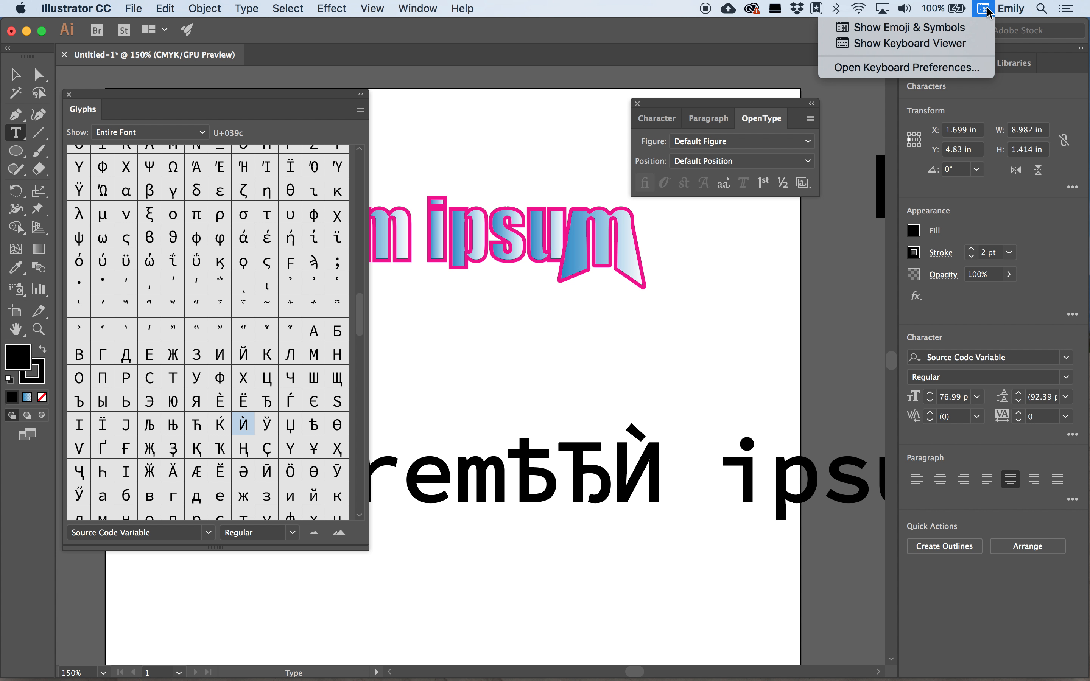
left_click(949, 43)
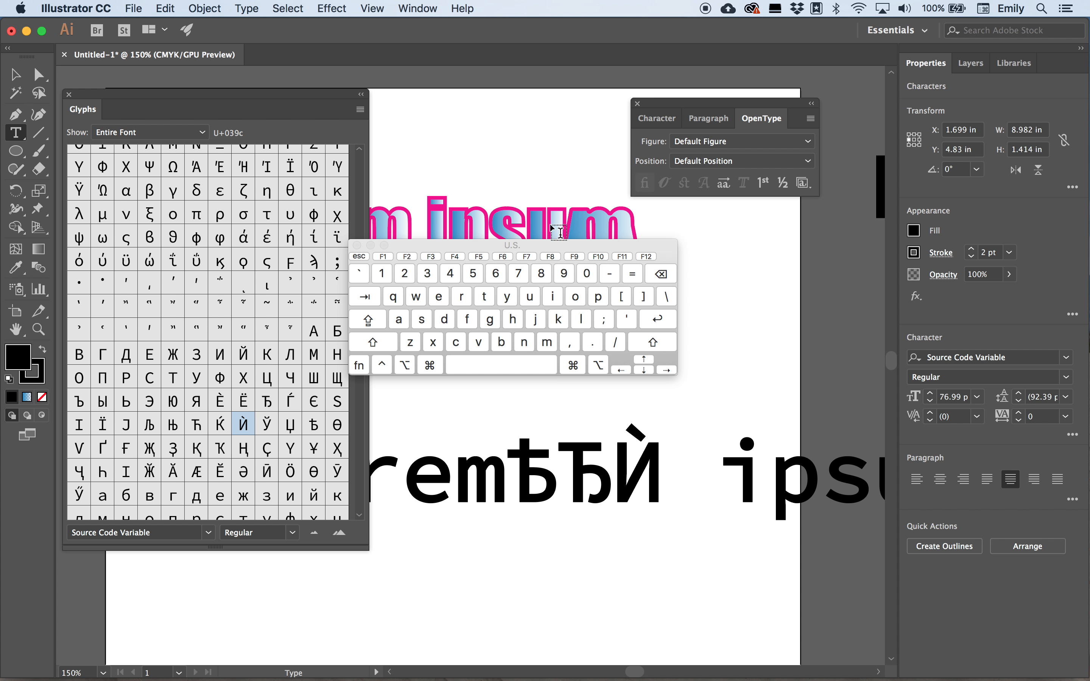
Display the Option-key characters on the Keyboard Viewer, then close the Keyboard Viewer
left_click(424, 368)
left_click(403, 366)
left_click(404, 366)
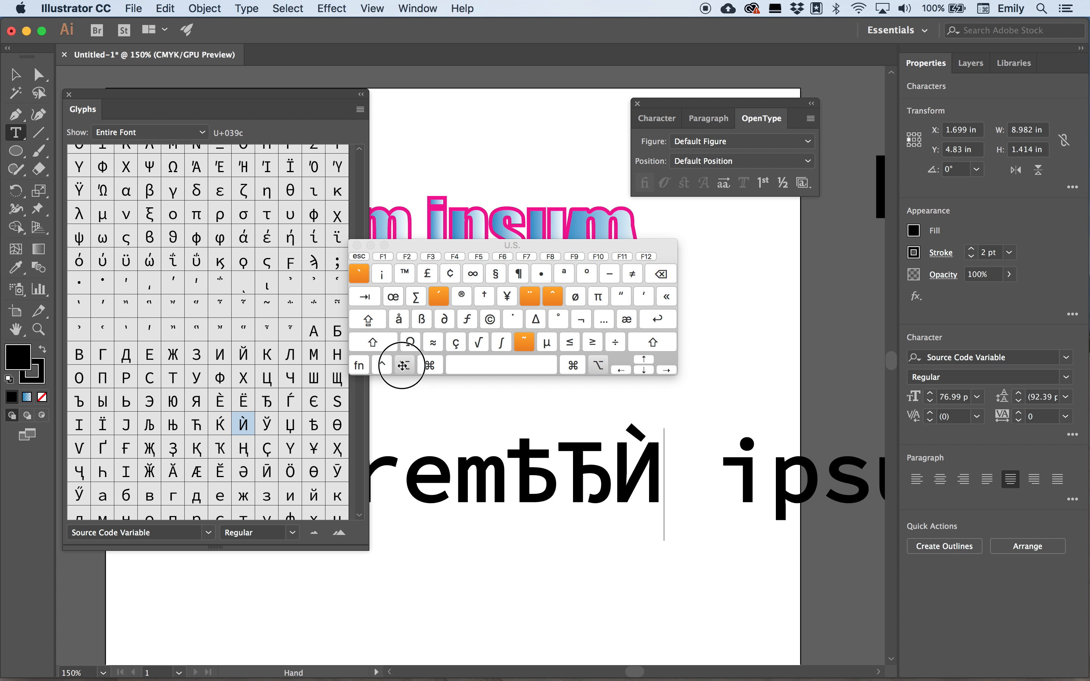
left_click(403, 366)
left_click(403, 365)
left_click(404, 364)
left_click(404, 364)
left_click(402, 365)
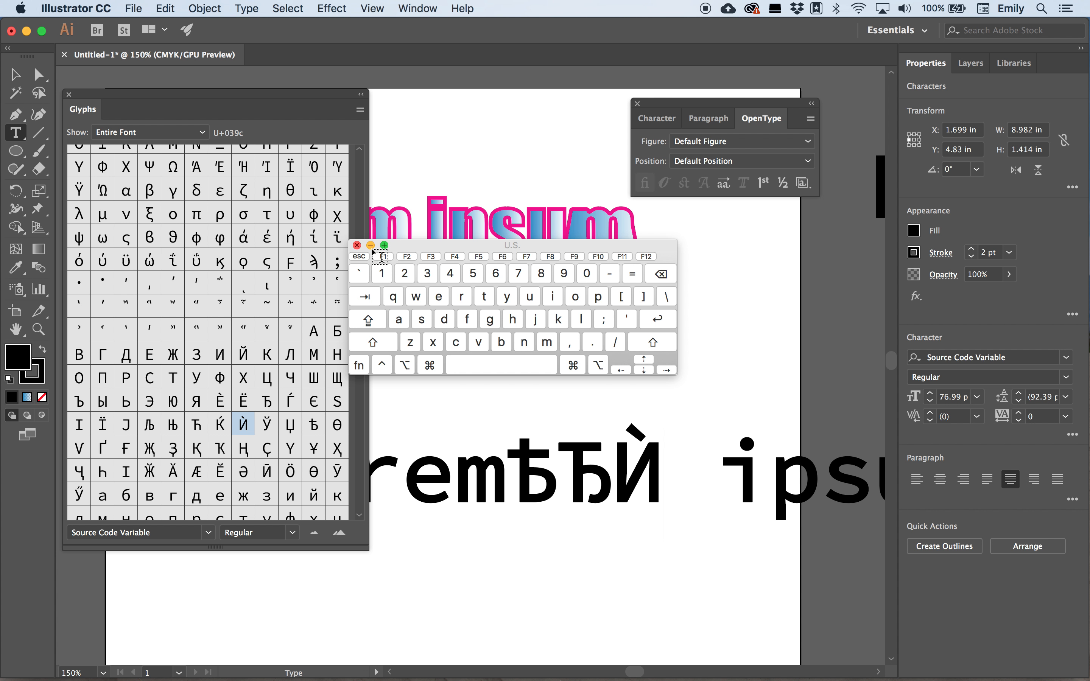
left_click(356, 246)
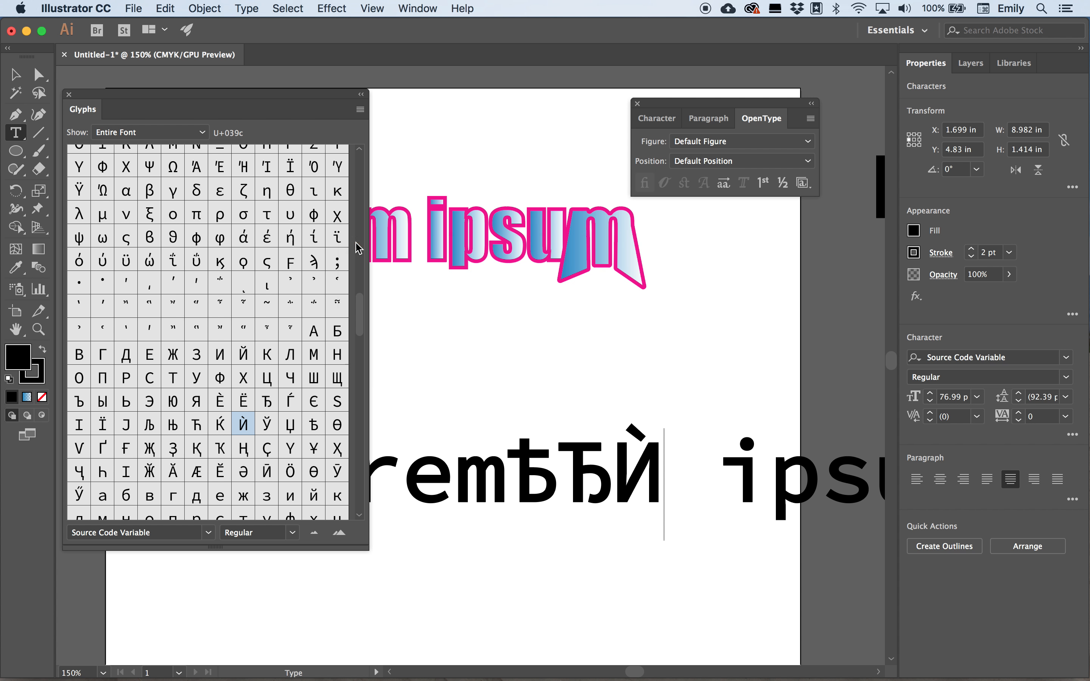
Open the Characters viewer, browse its Arrows and Currency Symbols categories, then close it
left_click(983, 9)
left_click(931, 28)
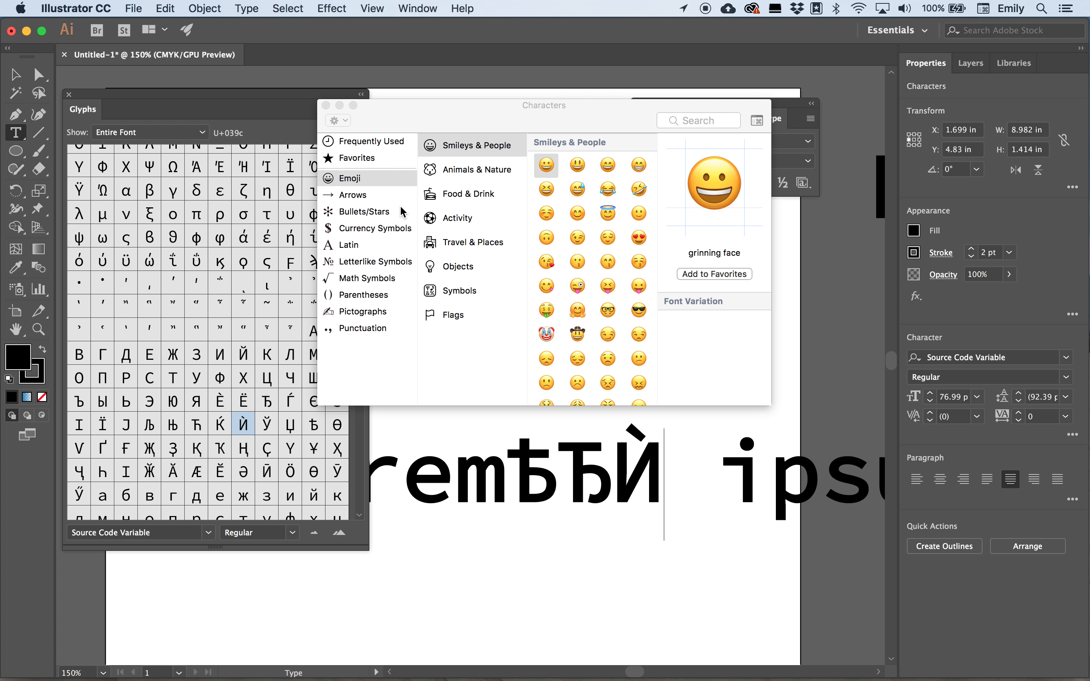
left_click(364, 196)
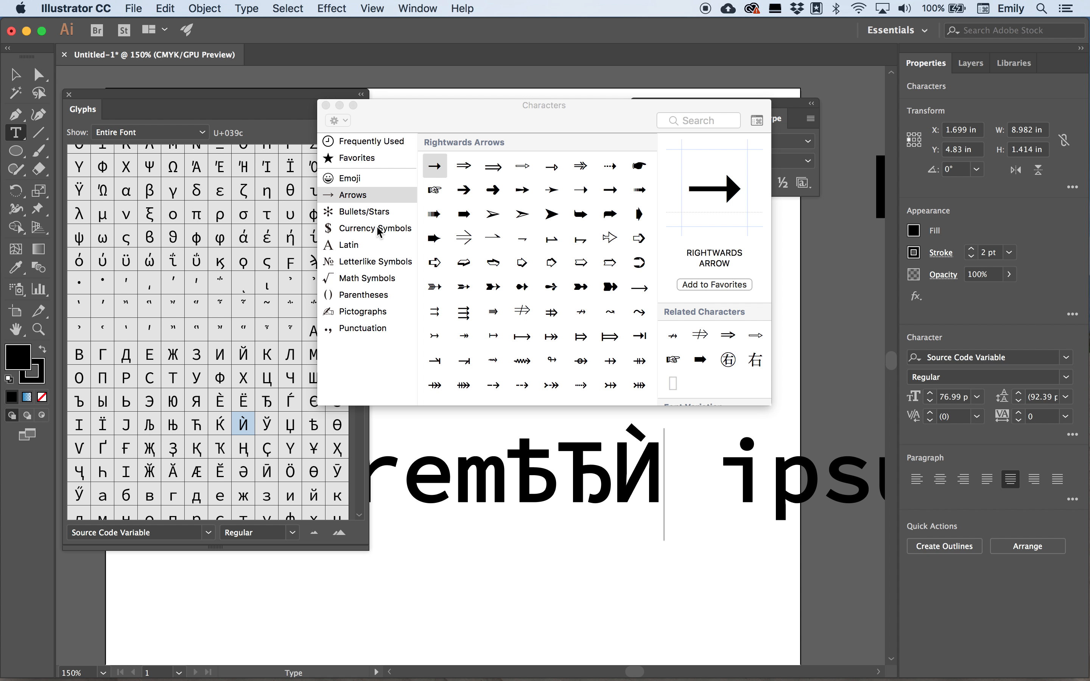
left_click(377, 229)
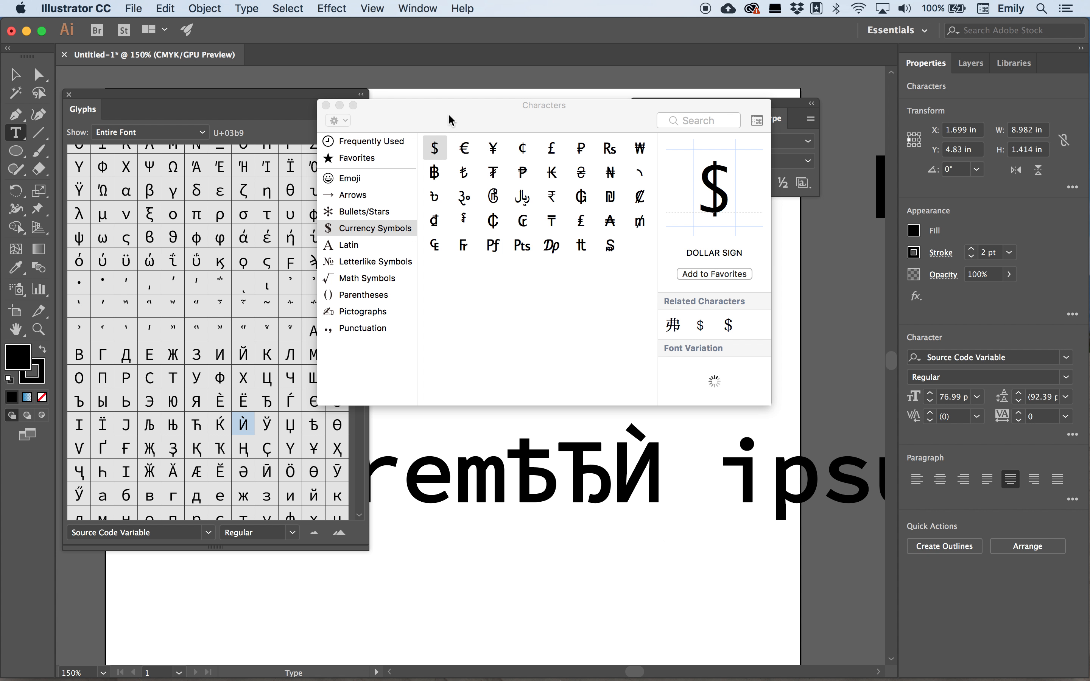
left_click(327, 107)
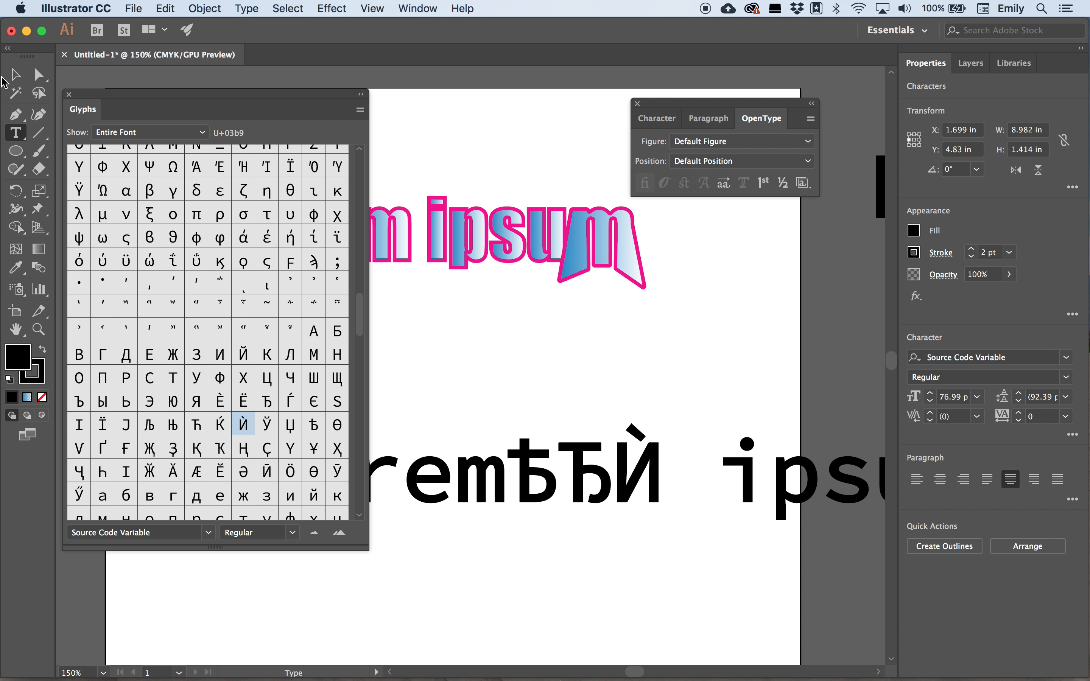
Close the Glyphs and OpenType panels and delete the large Lorem ipsum text object
left_click(69, 95)
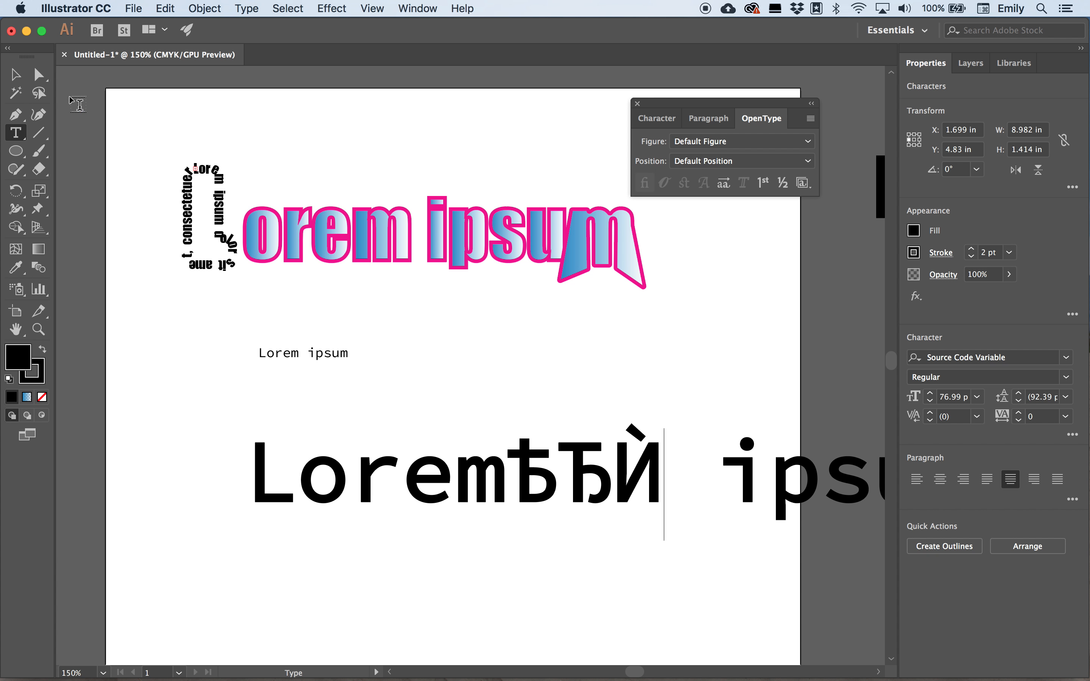
left_click(637, 103)
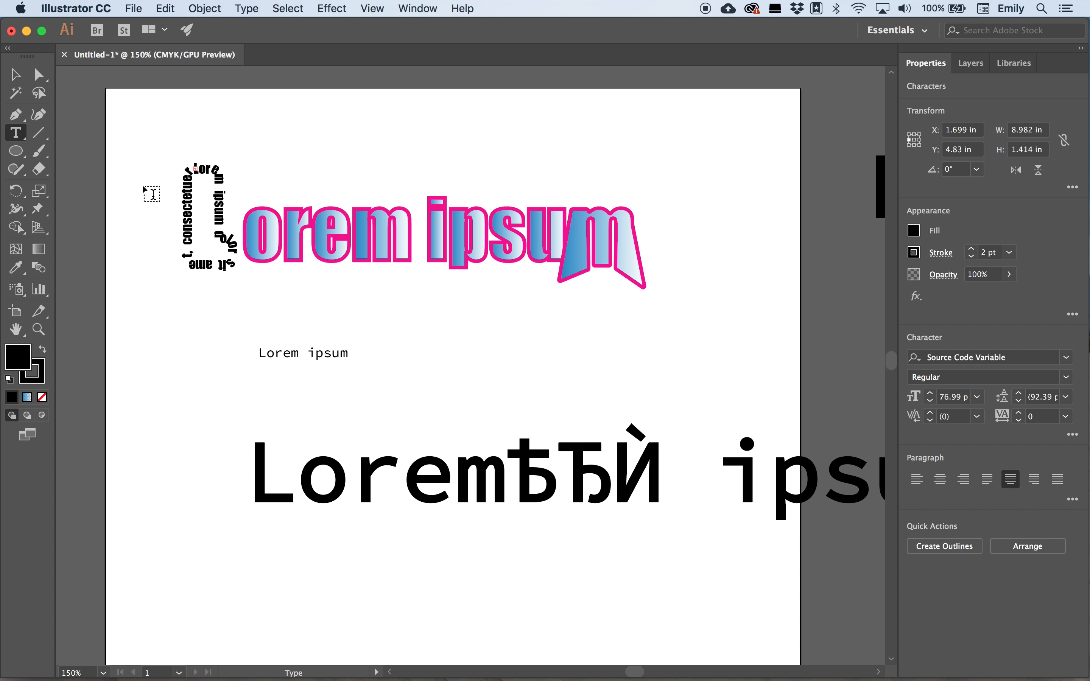
left_click(24, 88)
left_click(15, 74)
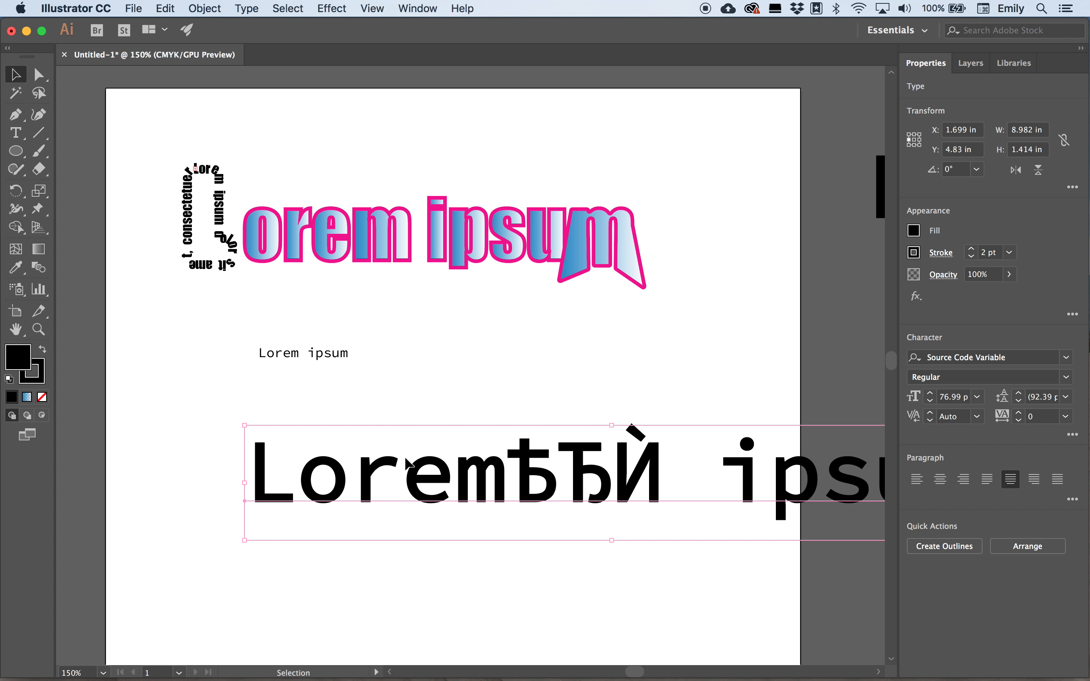
key("Delete")
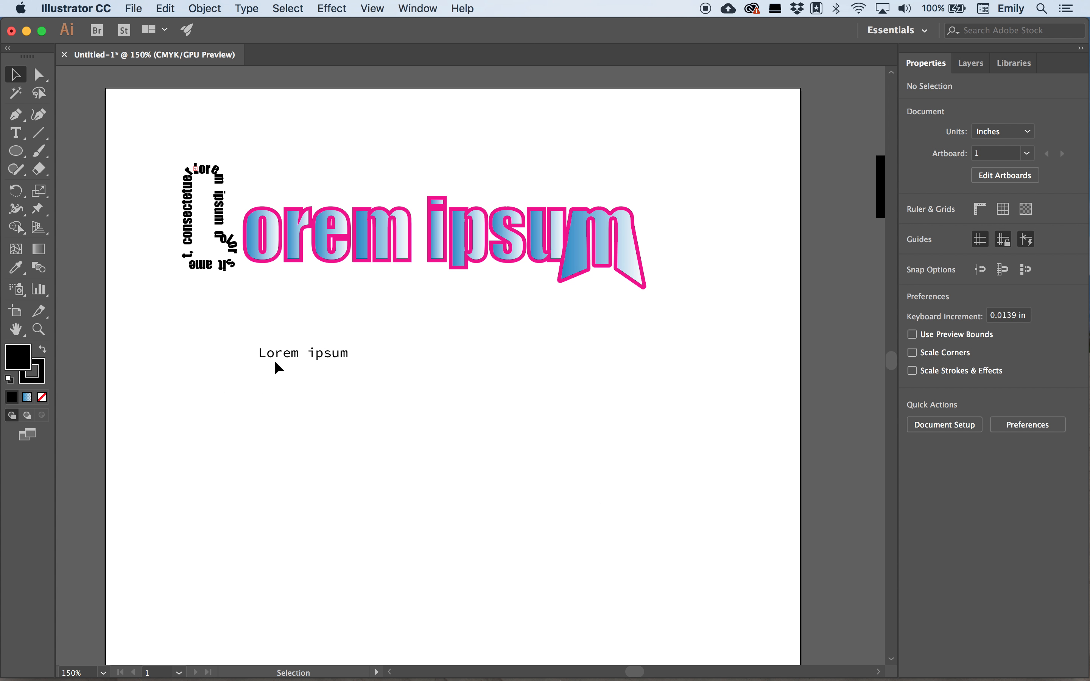
Change the small Lorem ipsum text to Arial Narrow and scale it up to about 65 pt
left_click(355, 354)
left_click_drag(349, 360, 561, 449)
left_click(1067, 358)
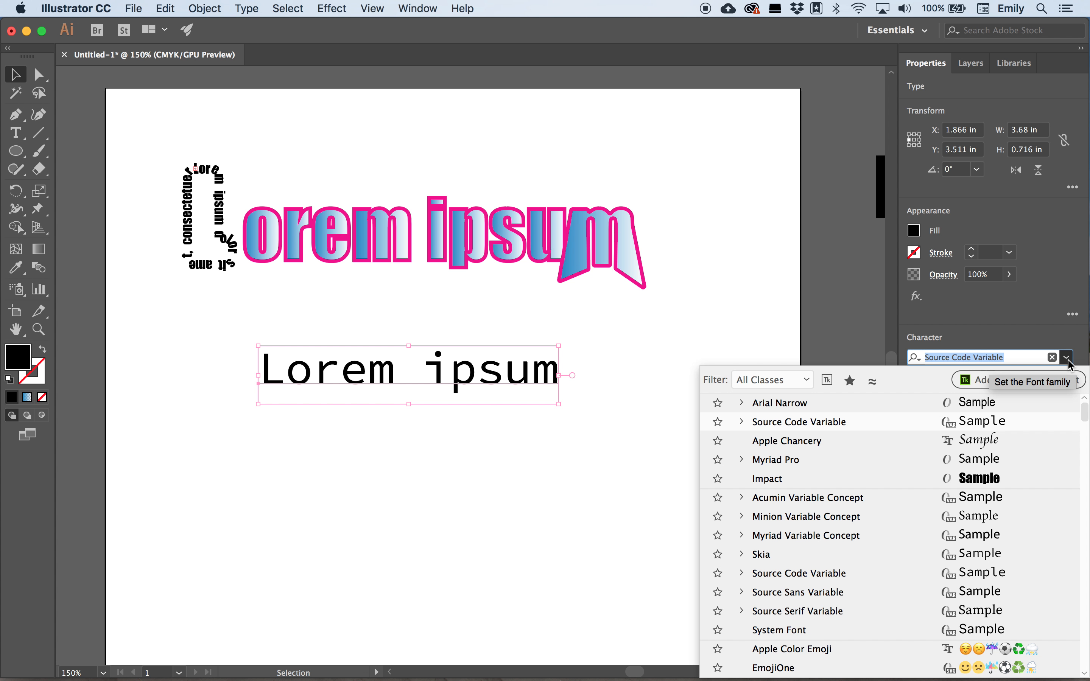
left_click(916, 405)
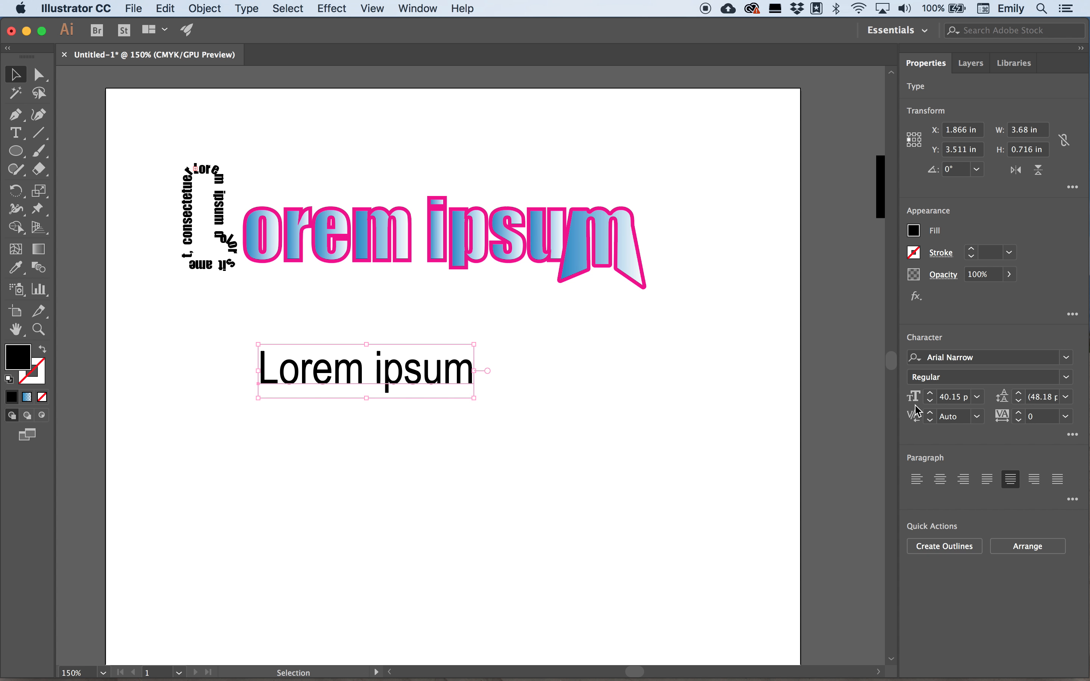
left_click_drag(474, 397, 609, 493)
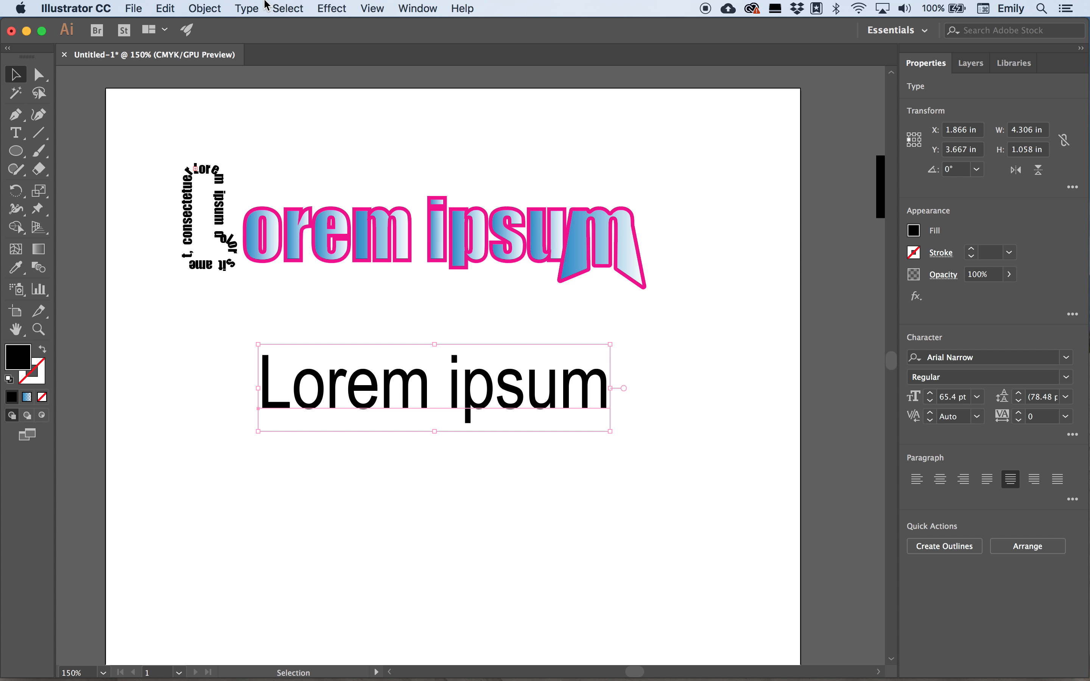
Apply an envelope distort Make with Warp using the Wave style at 50% bend to the Arial Narrow text
left_click(328, 8)
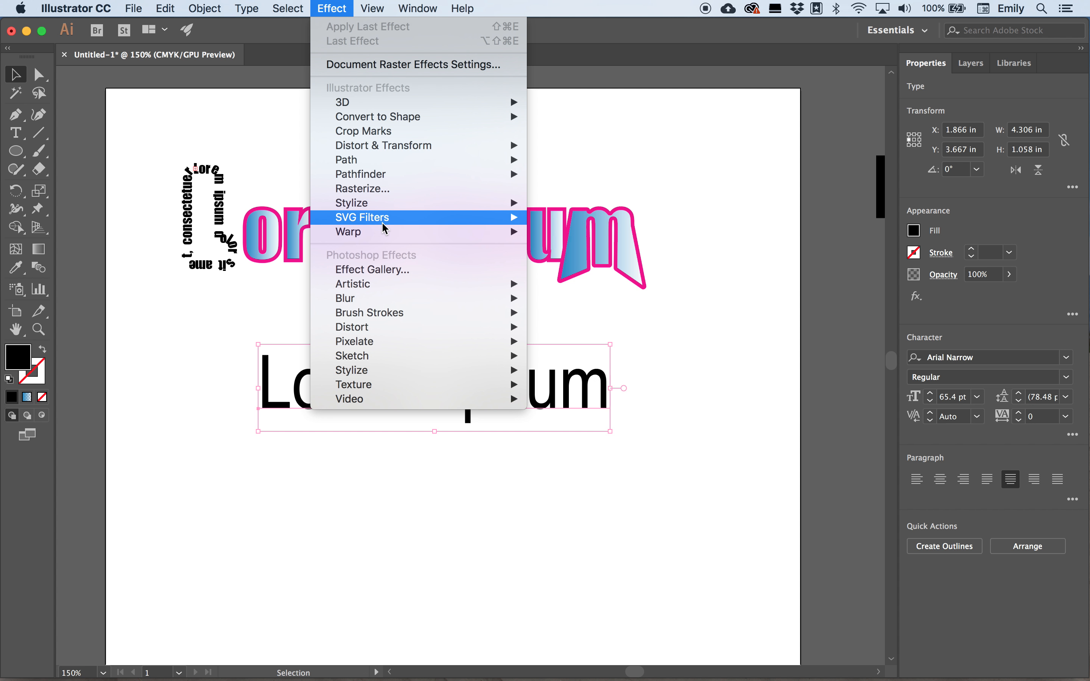
mouse_move(385, 231)
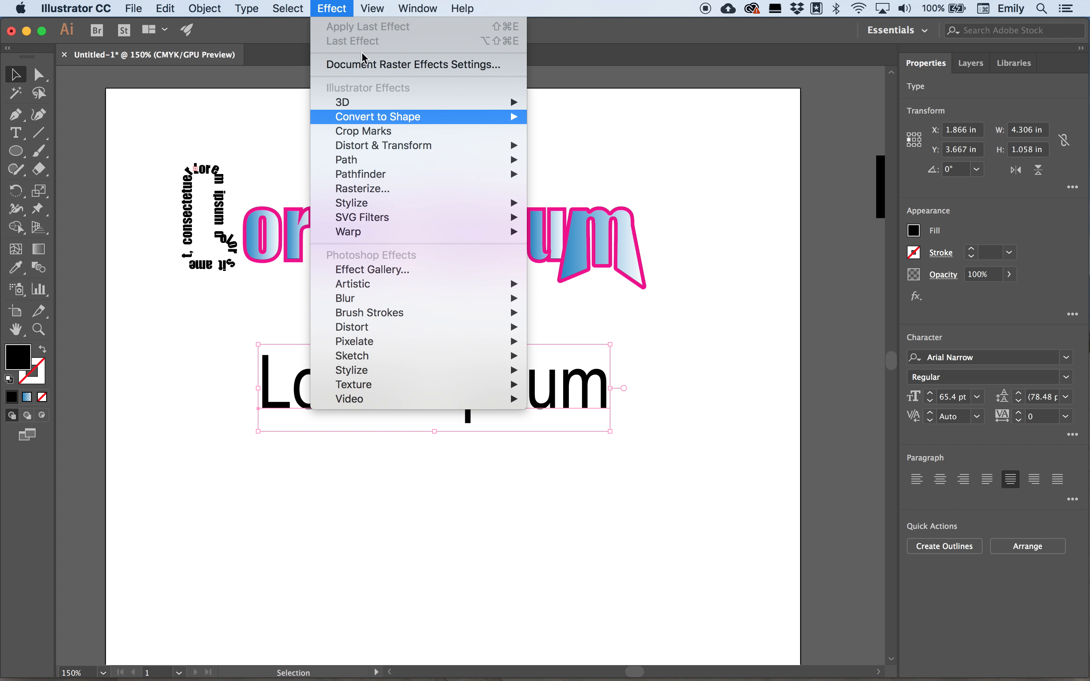
left_click(331, 4)
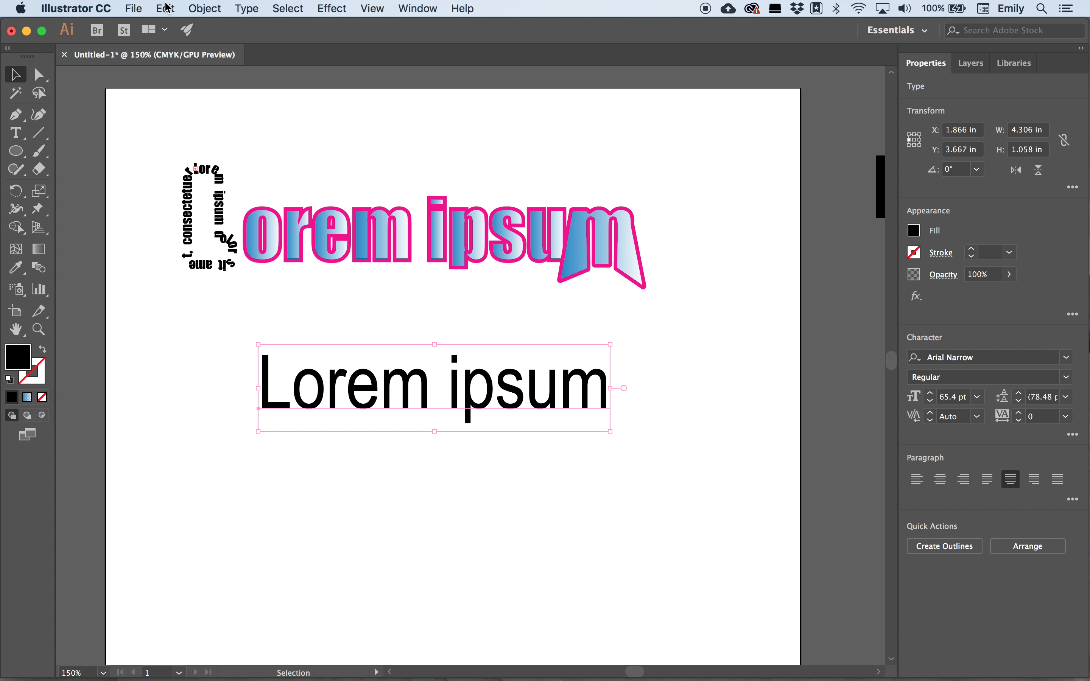
left_click(168, 7)
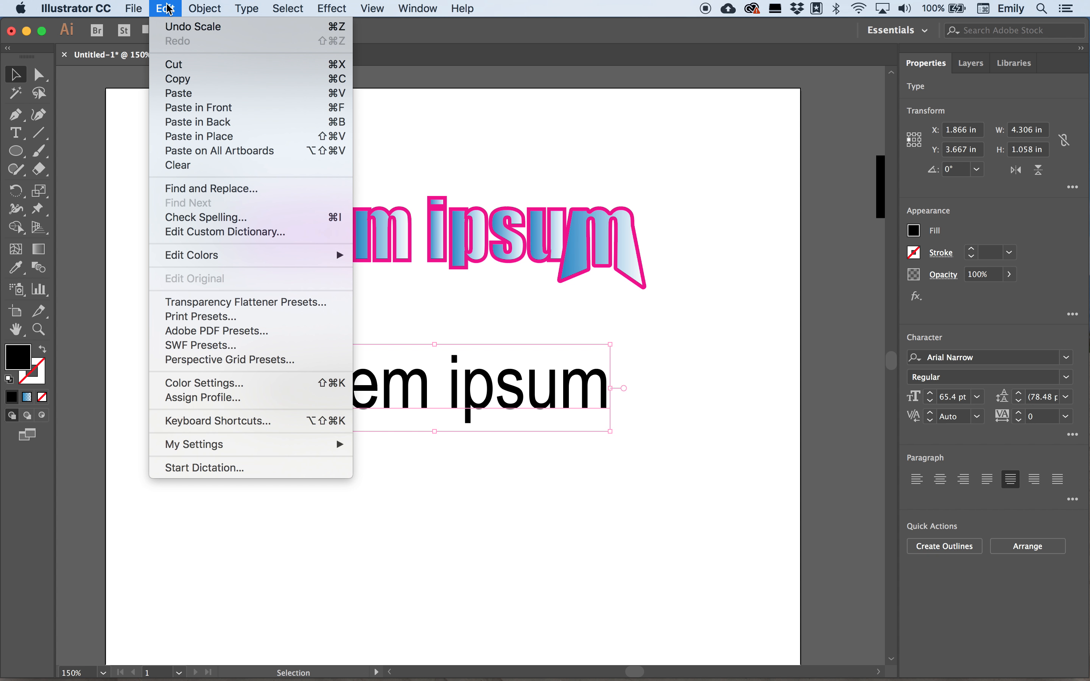
mouse_move(203, 9)
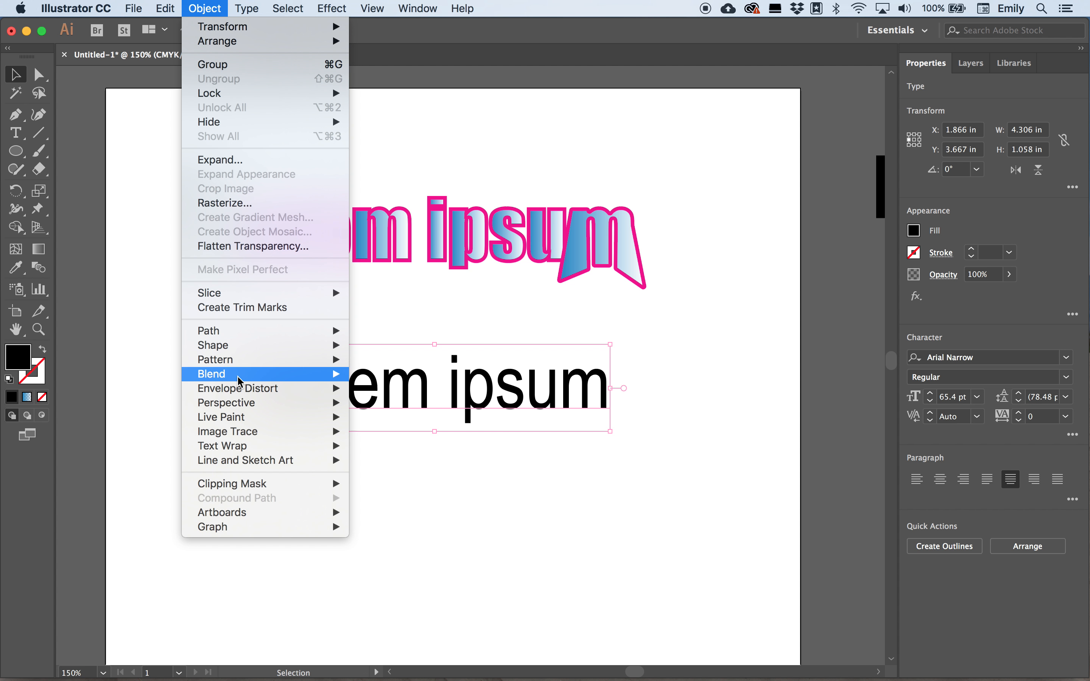
mouse_move(243, 392)
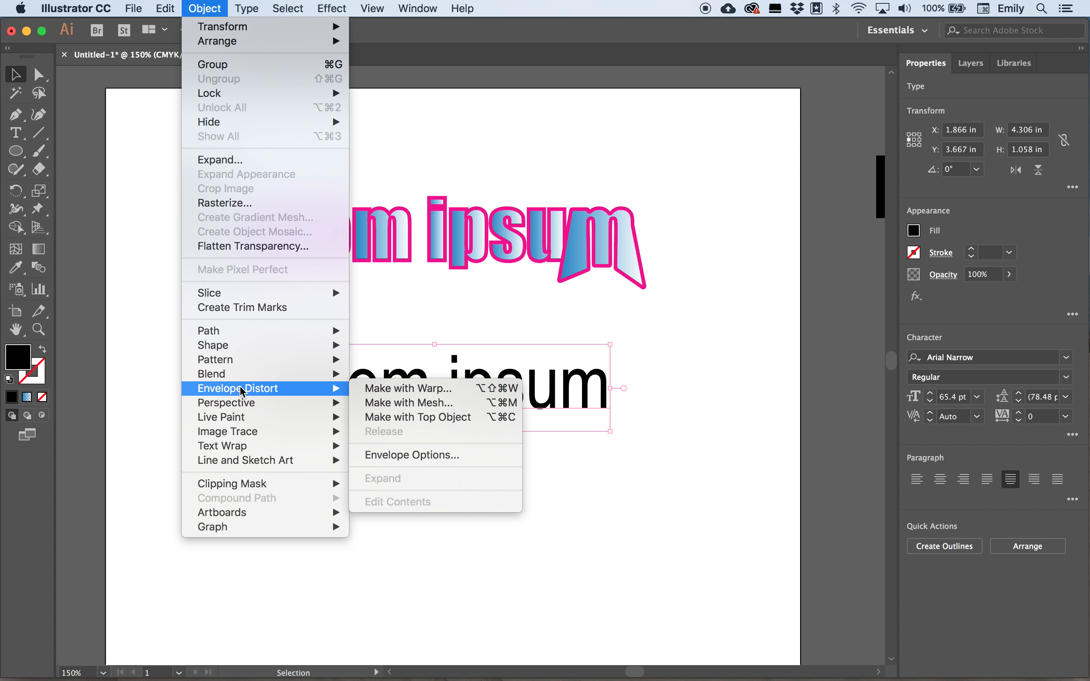
left_click(409, 389)
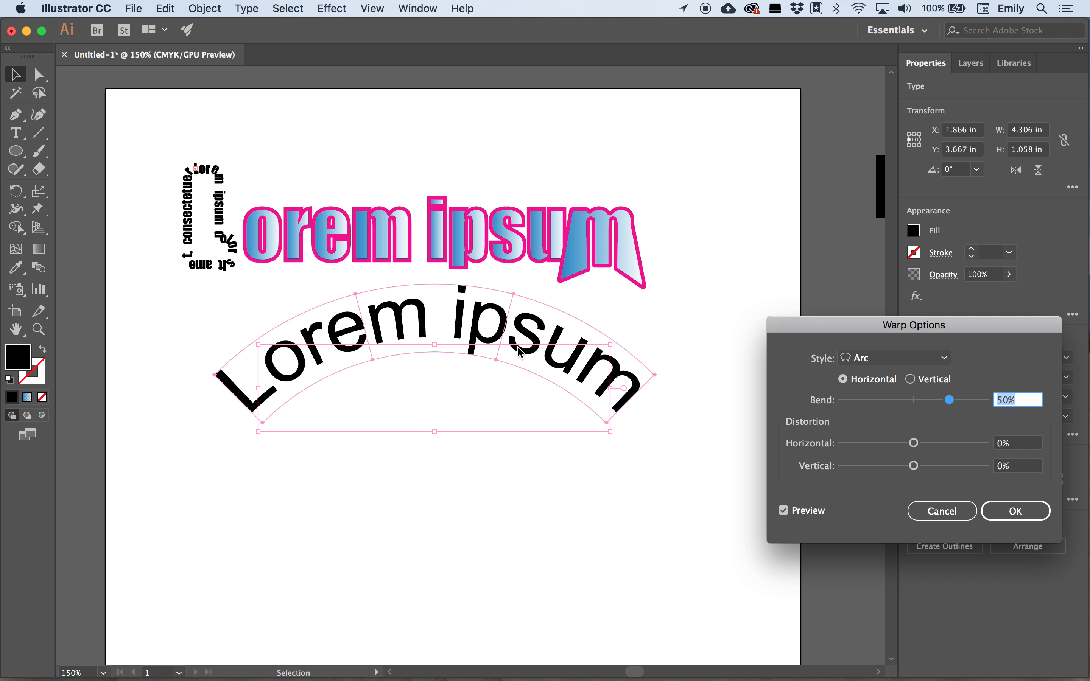
left_click(944, 358)
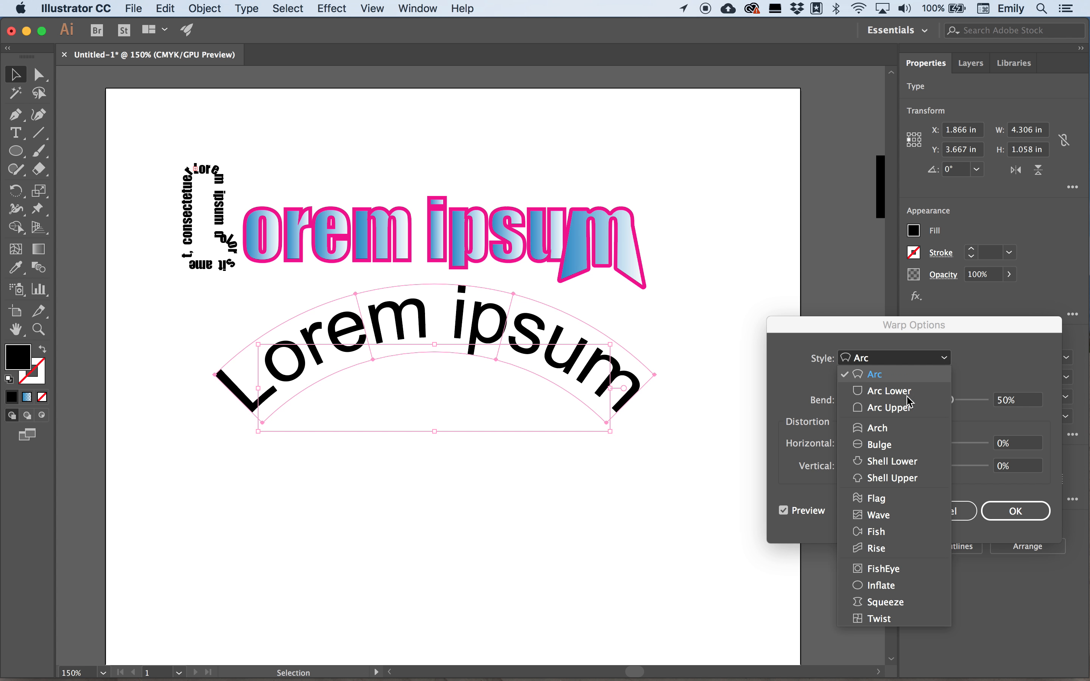
left_click(889, 515)
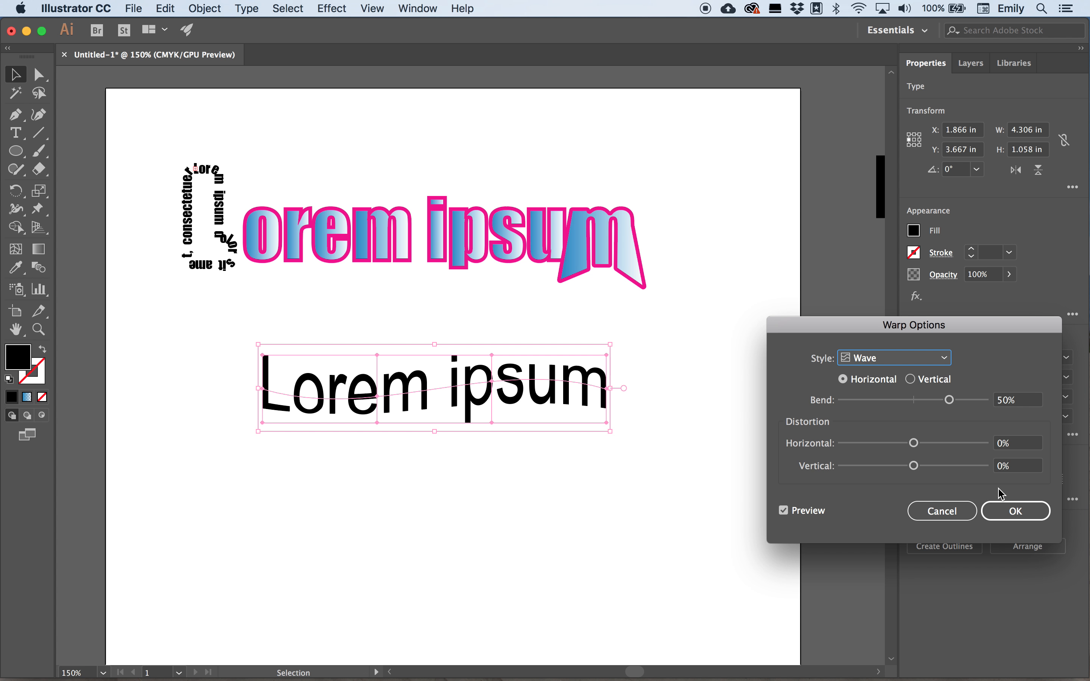
left_click(1006, 507)
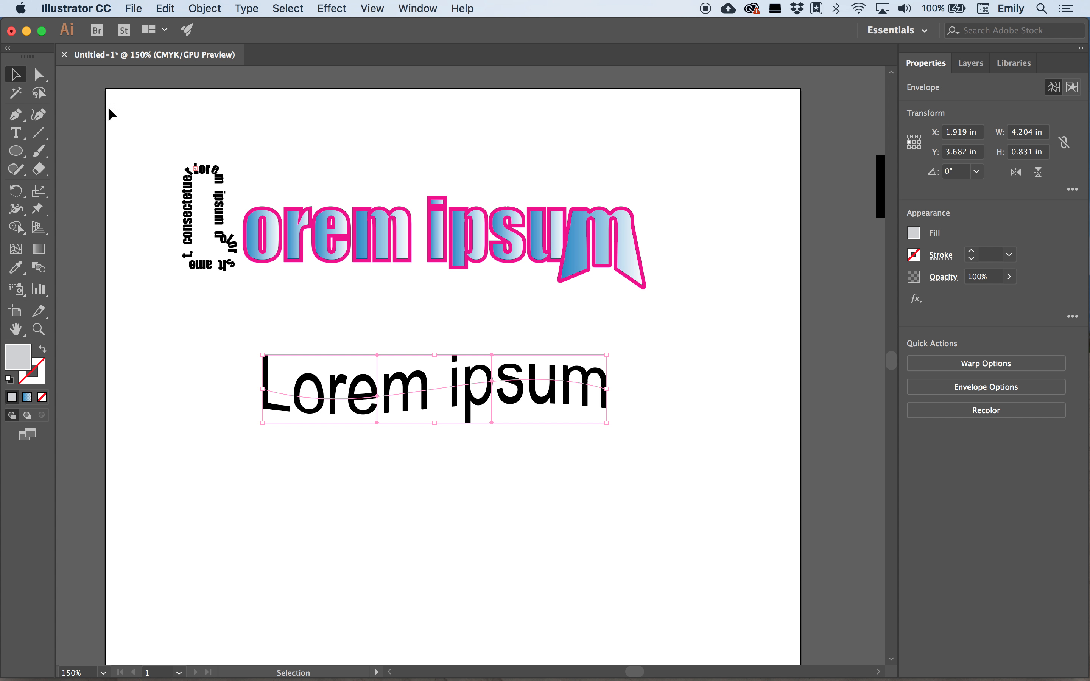
Reshape the warp envelope by dragging its corner, bottom and top mesh points with Direct Selection
left_click(38, 75)
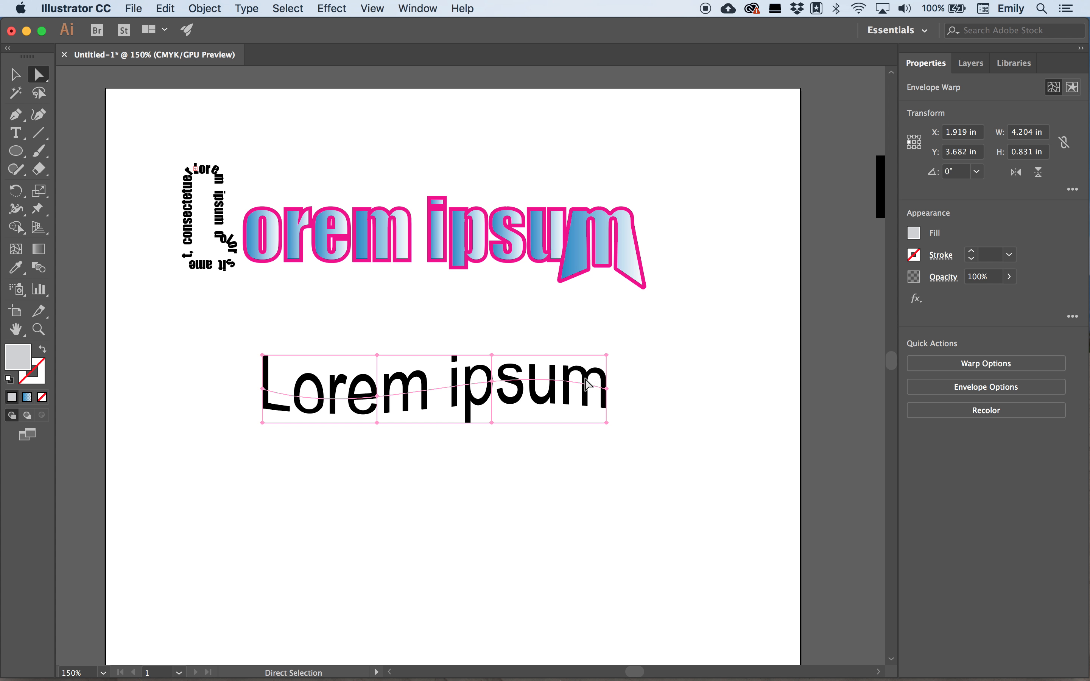
left_click(606, 356)
left_click_drag(621, 337, 621, 332)
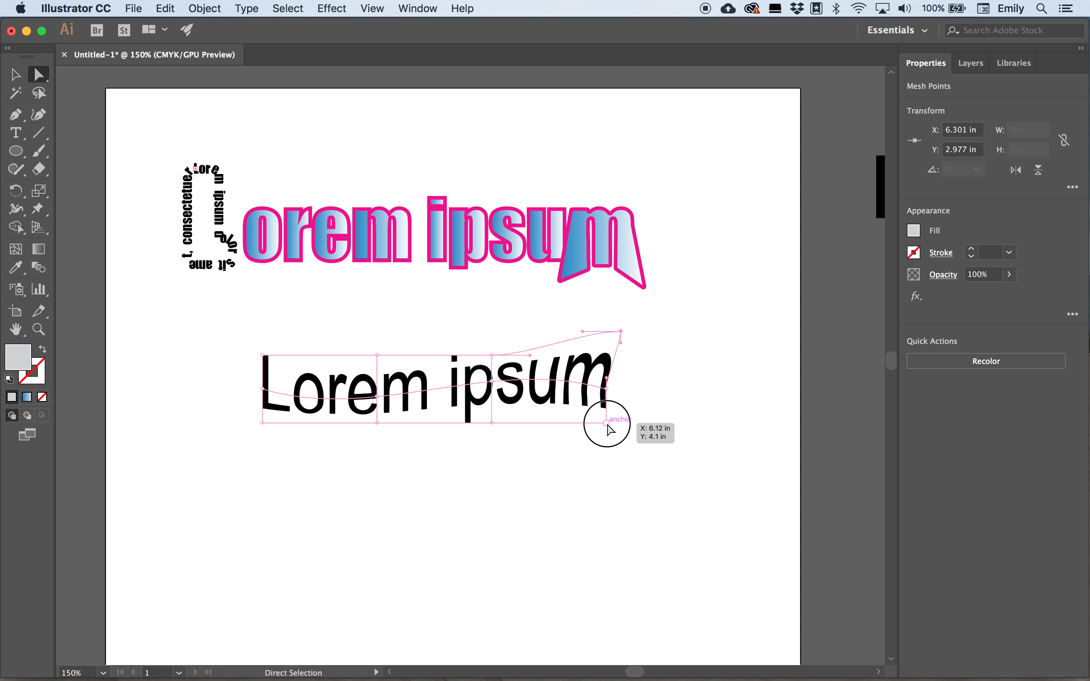
left_click_drag(607, 424, 660, 466)
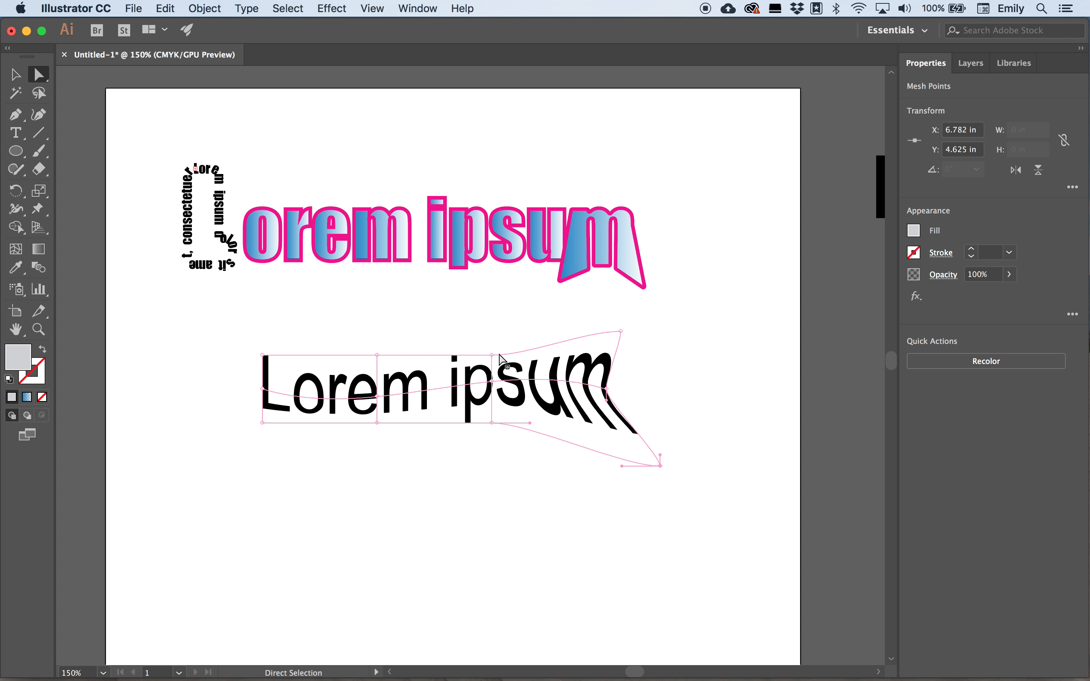
left_click_drag(530, 424, 508, 492)
left_click(377, 423)
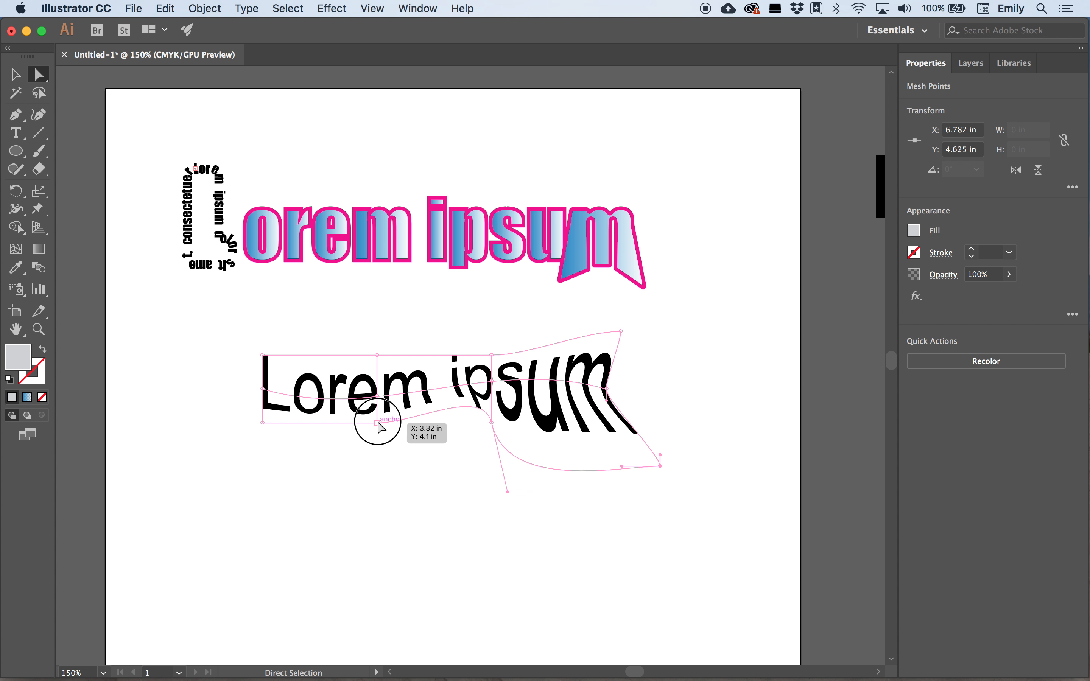
left_click_drag(339, 424, 356, 479)
left_click_drag(377, 355, 378, 316)
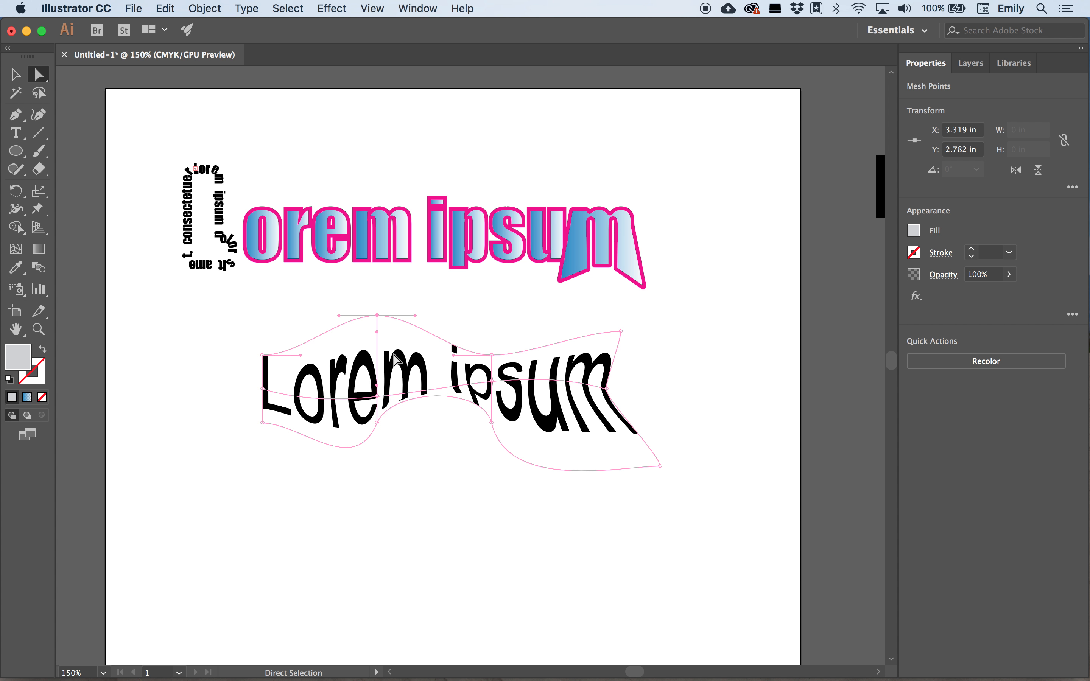
left_click(140, 269)
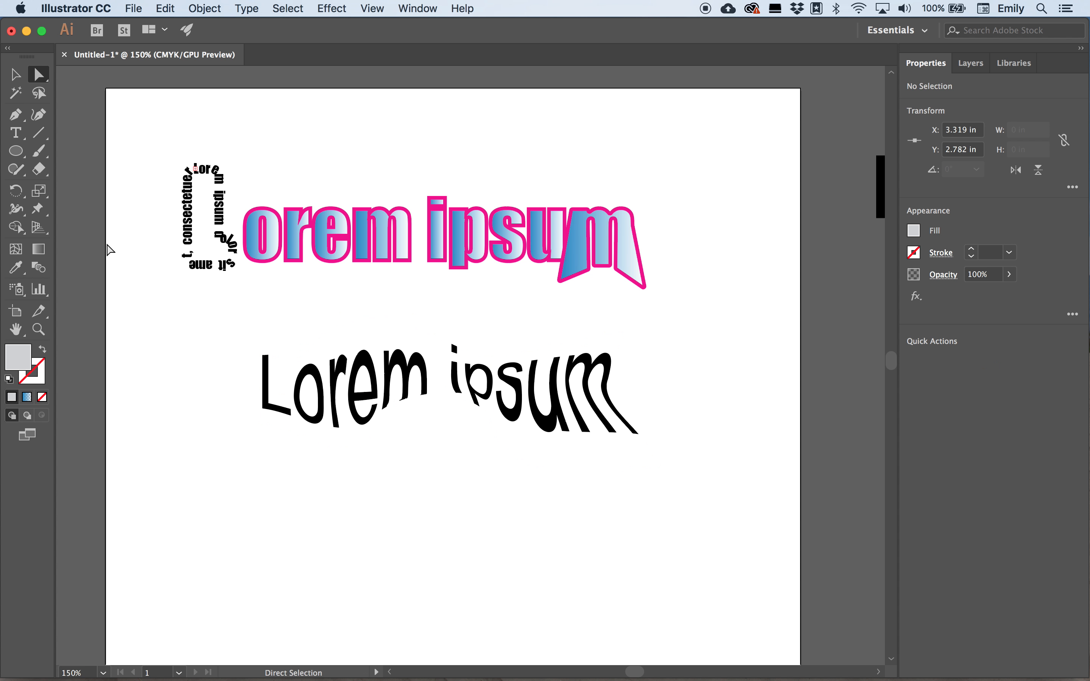
Select the warped text, try increasing its stroke weight, and undo the change
left_click(15, 74)
left_click(370, 385)
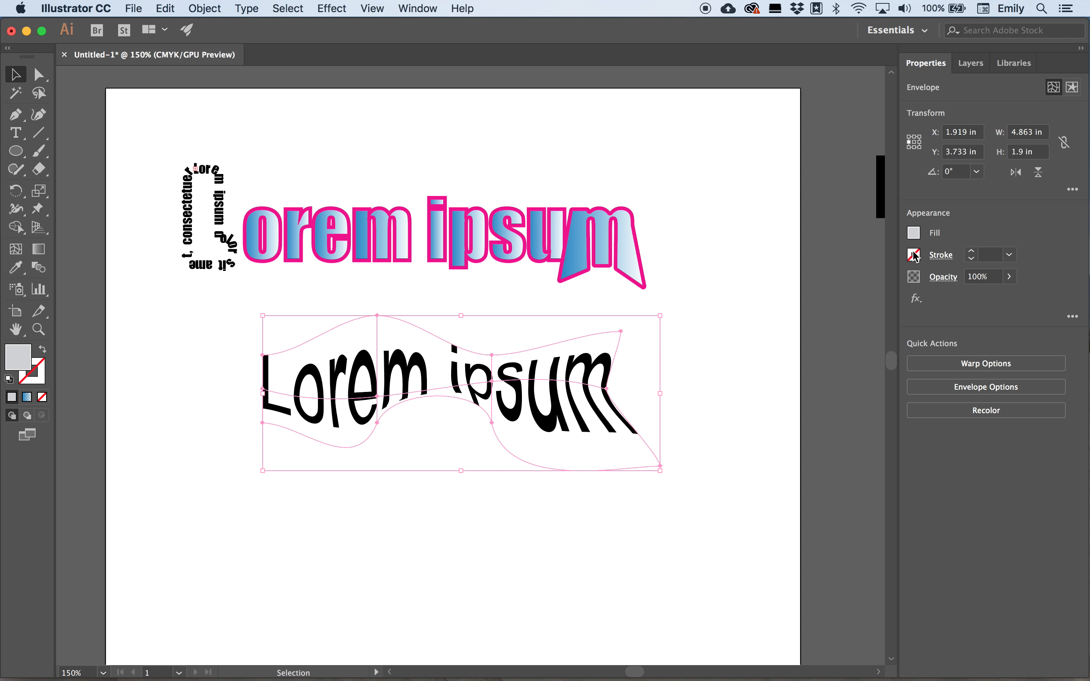
left_click(972, 251)
left_click(974, 253)
left_click(974, 253)
key("super+z")
Open the Appearance panel and inspect the warped text's Envelope and Contents entries
left_click(423, 8)
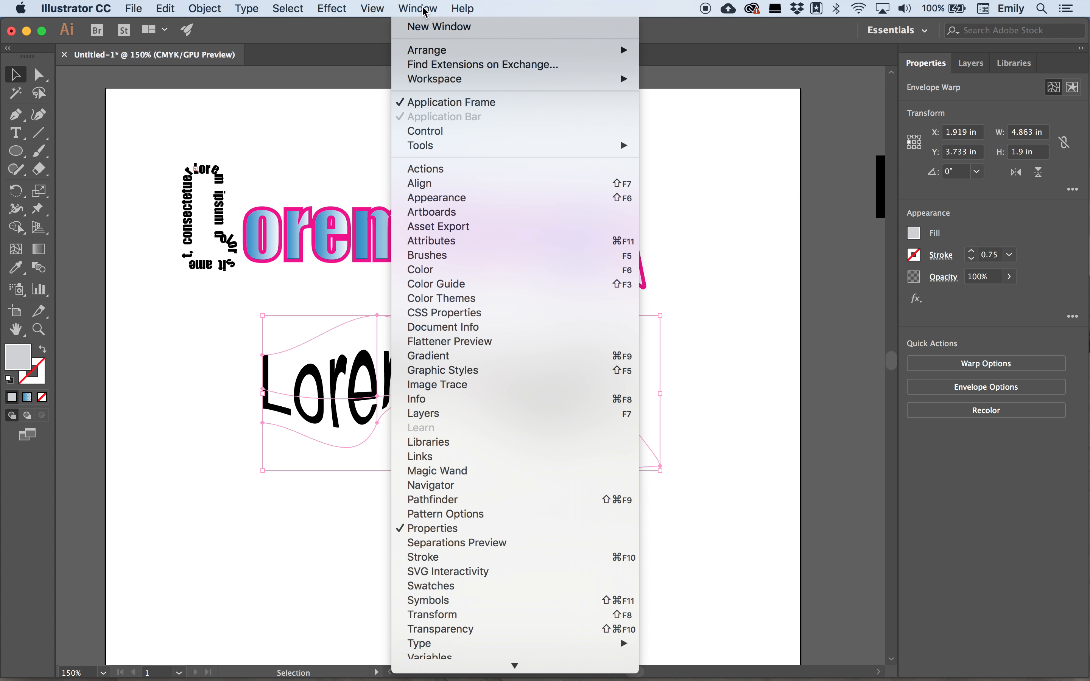
left_click(455, 201)
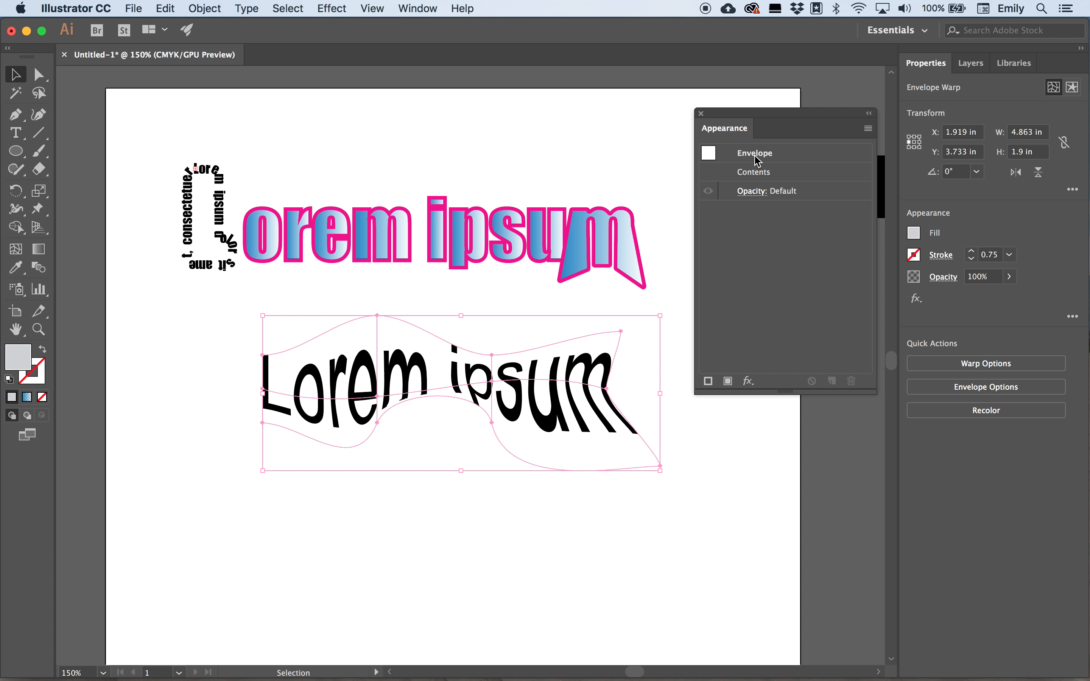
left_click(758, 160)
left_click(758, 175)
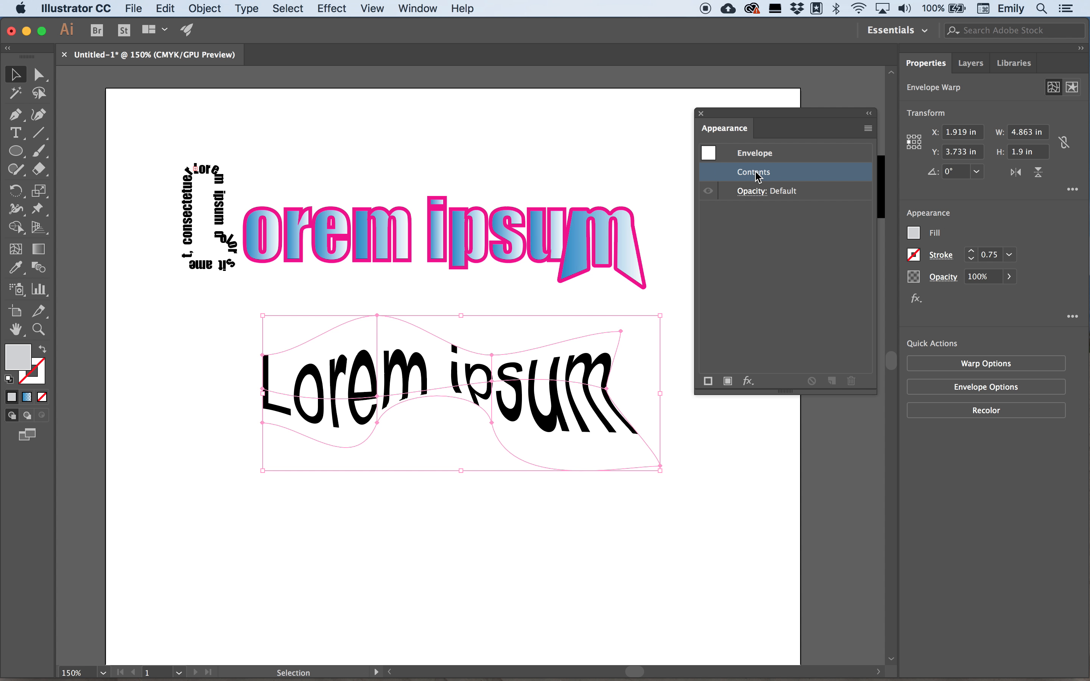
left_click(763, 173)
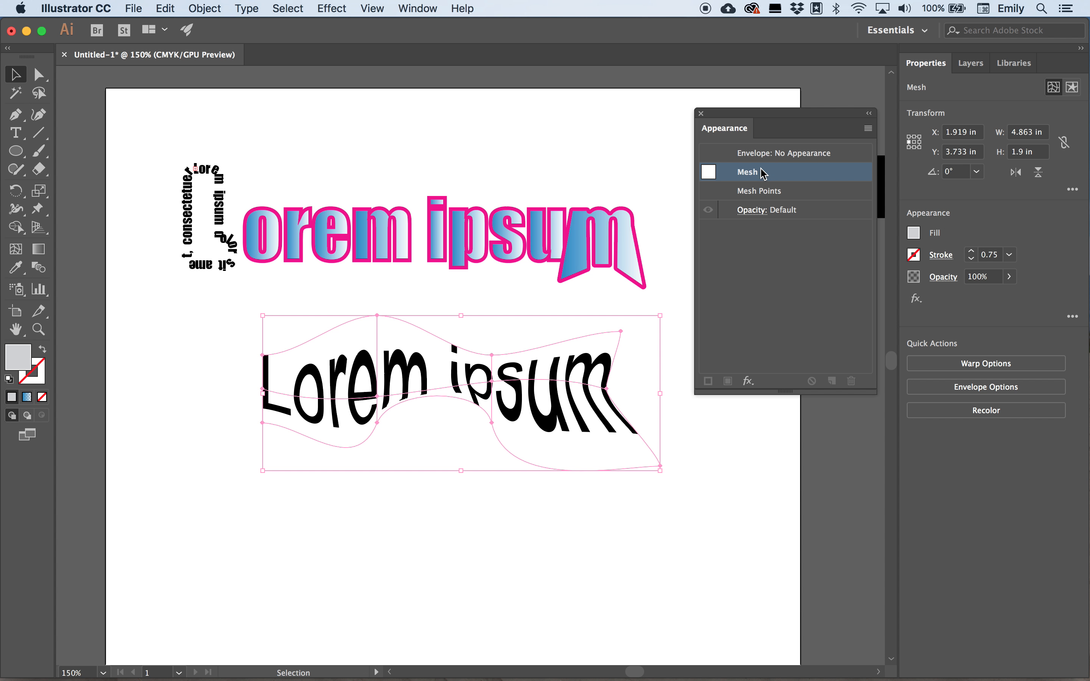
Inspect the Mesh and Mesh Points entries of the warped text in the Appearance panel, then close the panel
left_click(769, 192)
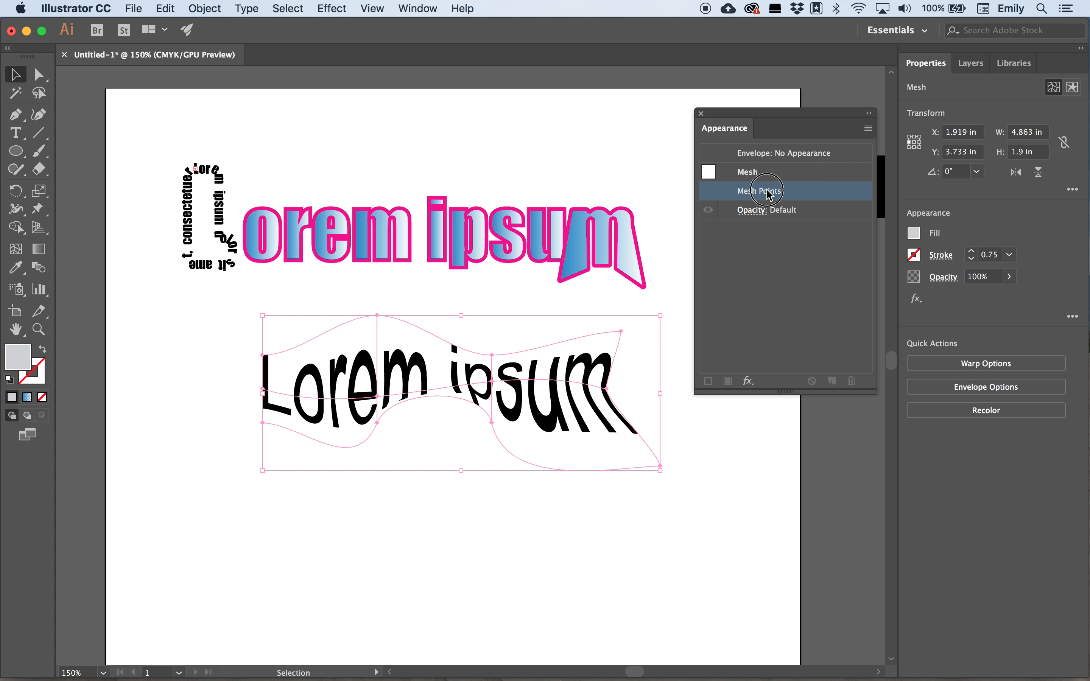
left_click(762, 175)
left_click(767, 189)
left_click(762, 179)
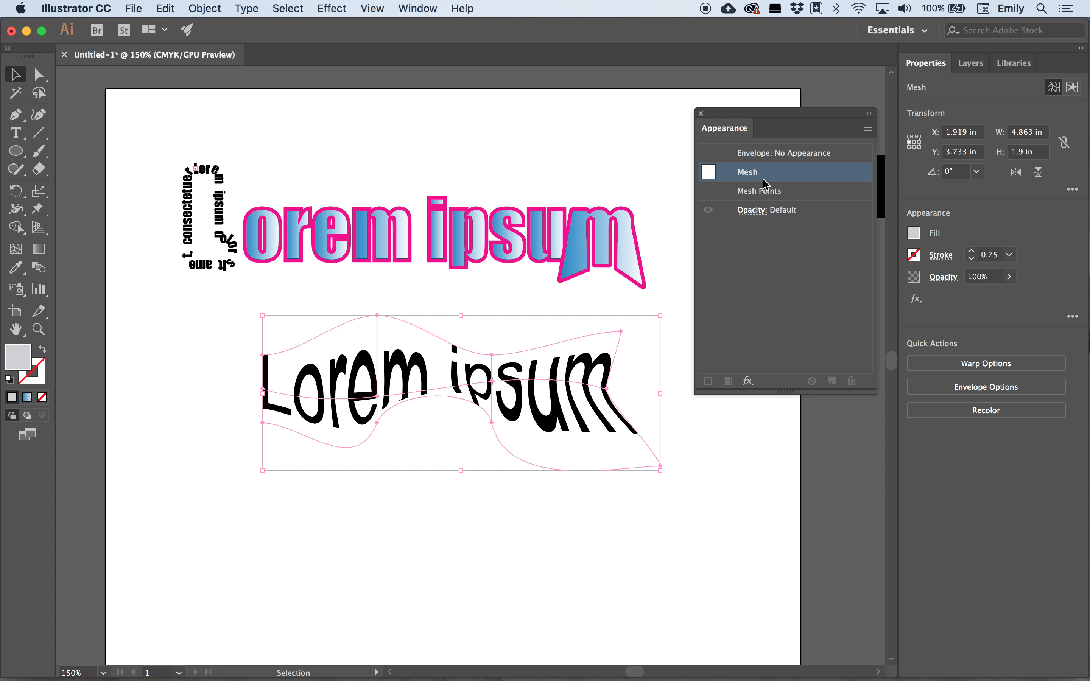
left_click(701, 114)
Edit the enveloped text's contents, replacing the u in ipsum with o, and exit isolation mode
double_click(555, 407)
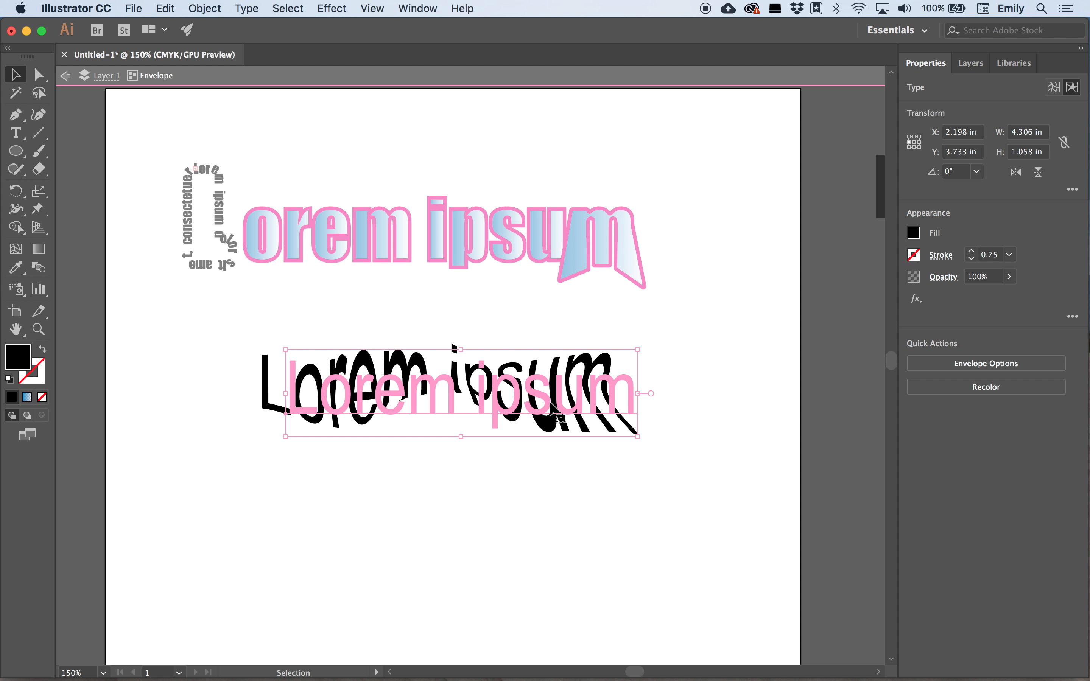
double_click(566, 399)
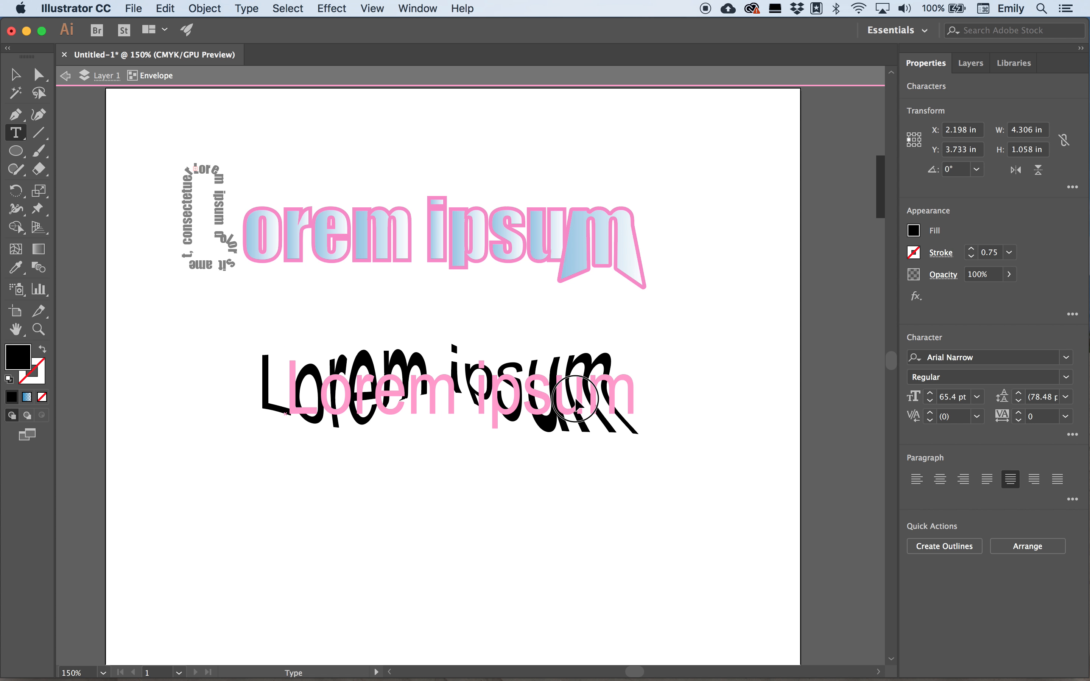
left_click_drag(565, 399, 575, 394)
type("o")
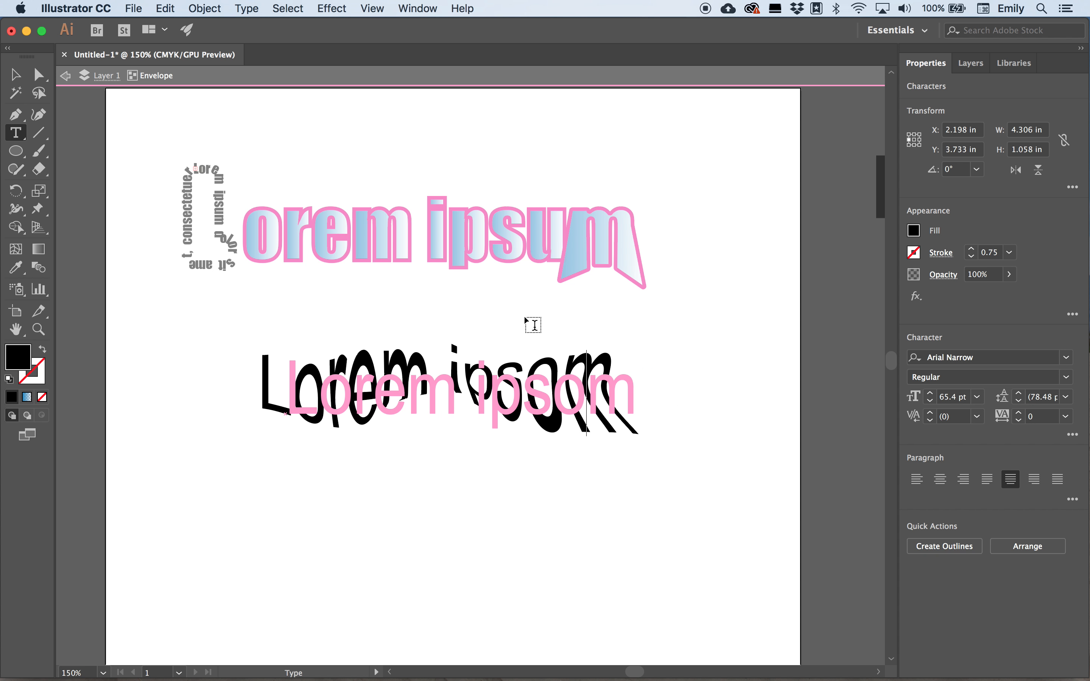
left_click(66, 76)
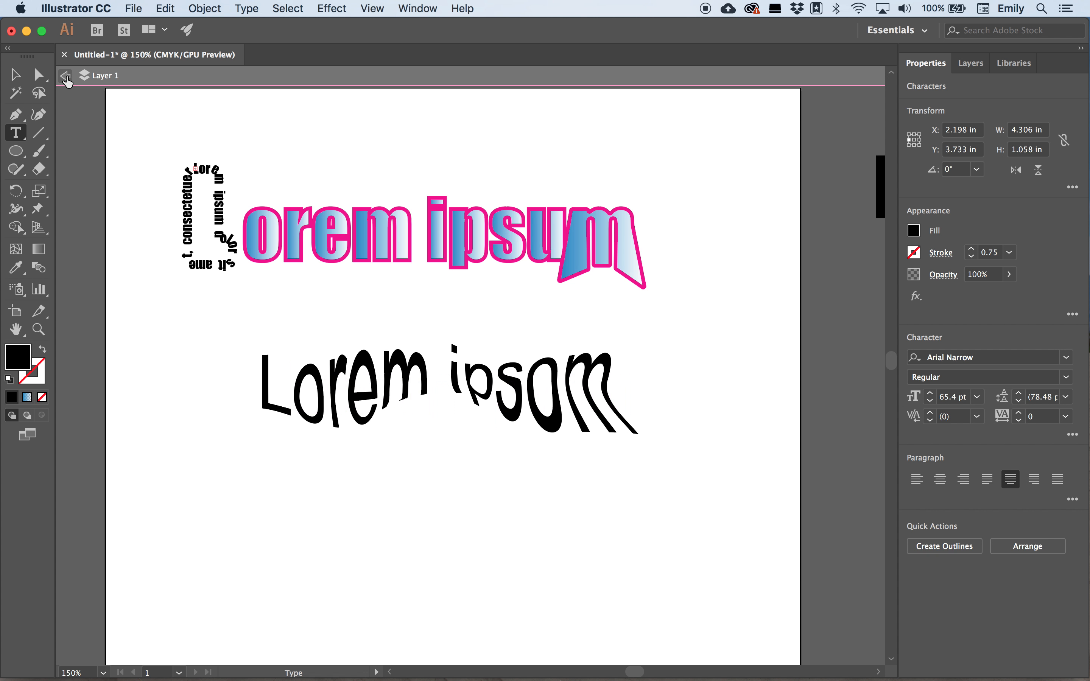
left_click(66, 77)
key("v")
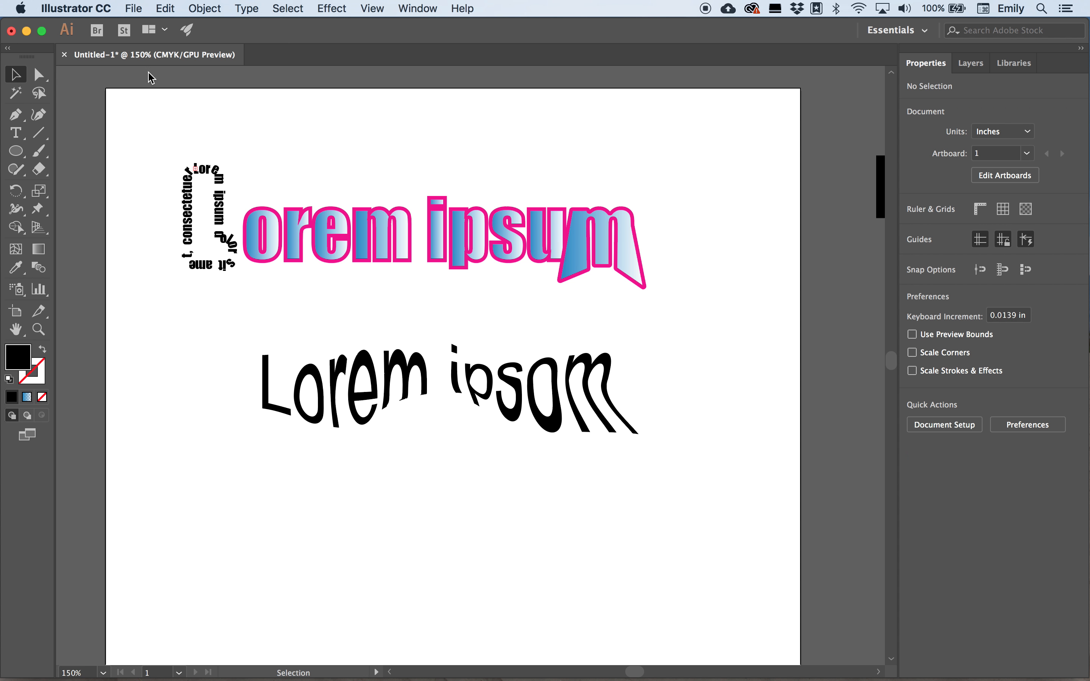
Open Envelope Options for the warped text to review its settings, then cancel the dialog
left_click(472, 391)
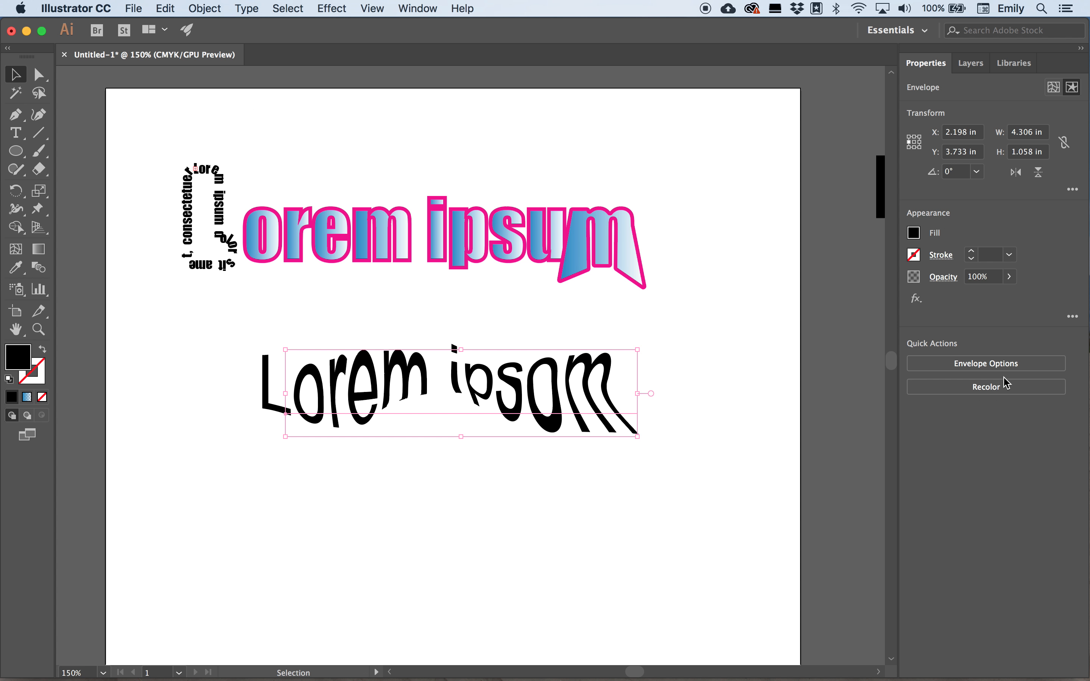
left_click(981, 371)
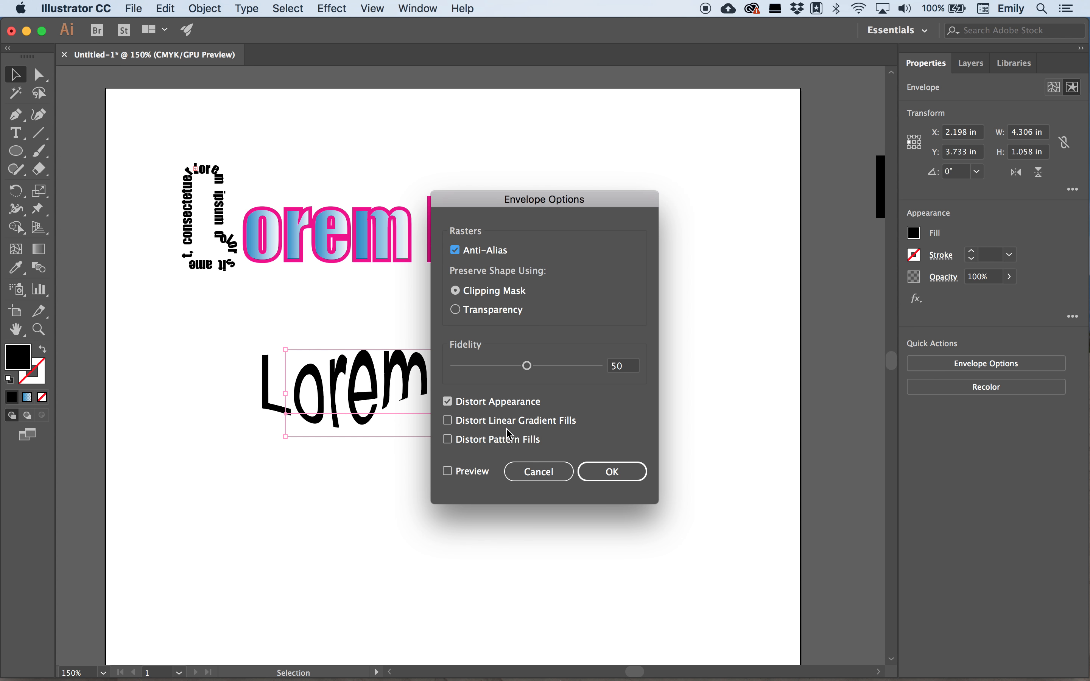
left_click(540, 468)
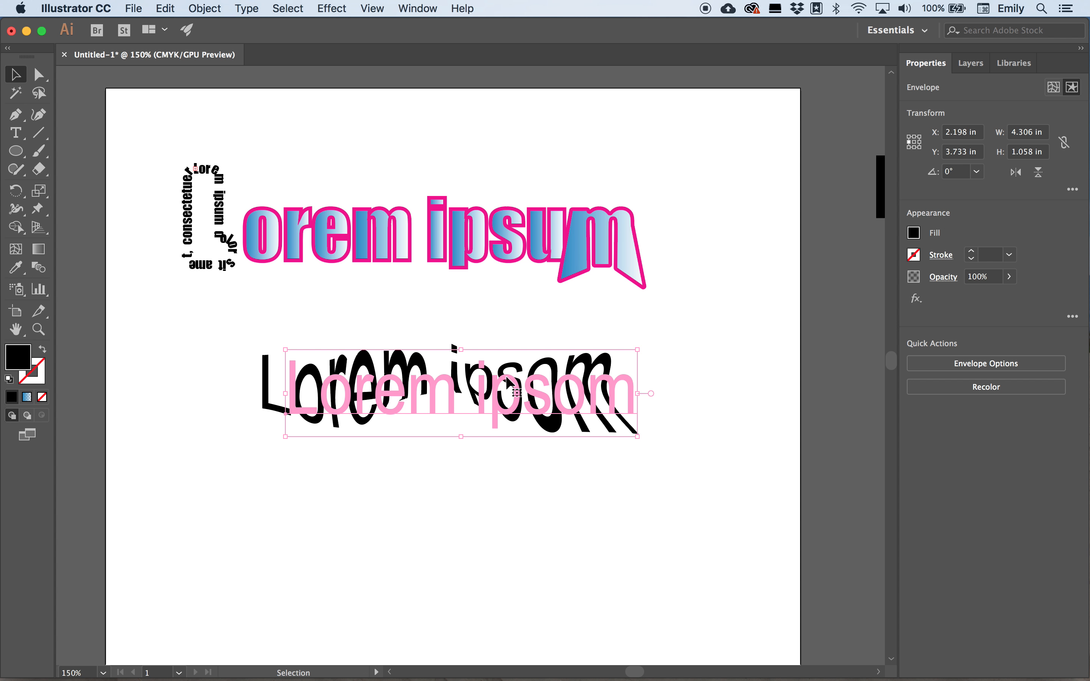
double_click(506, 381)
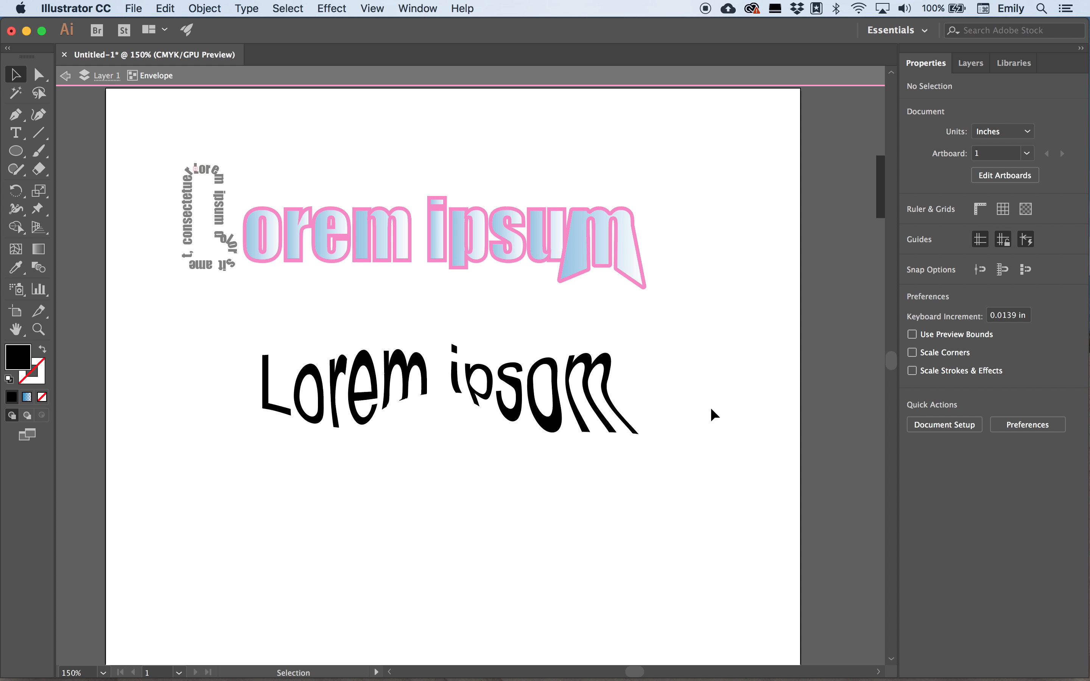
left_click(630, 407)
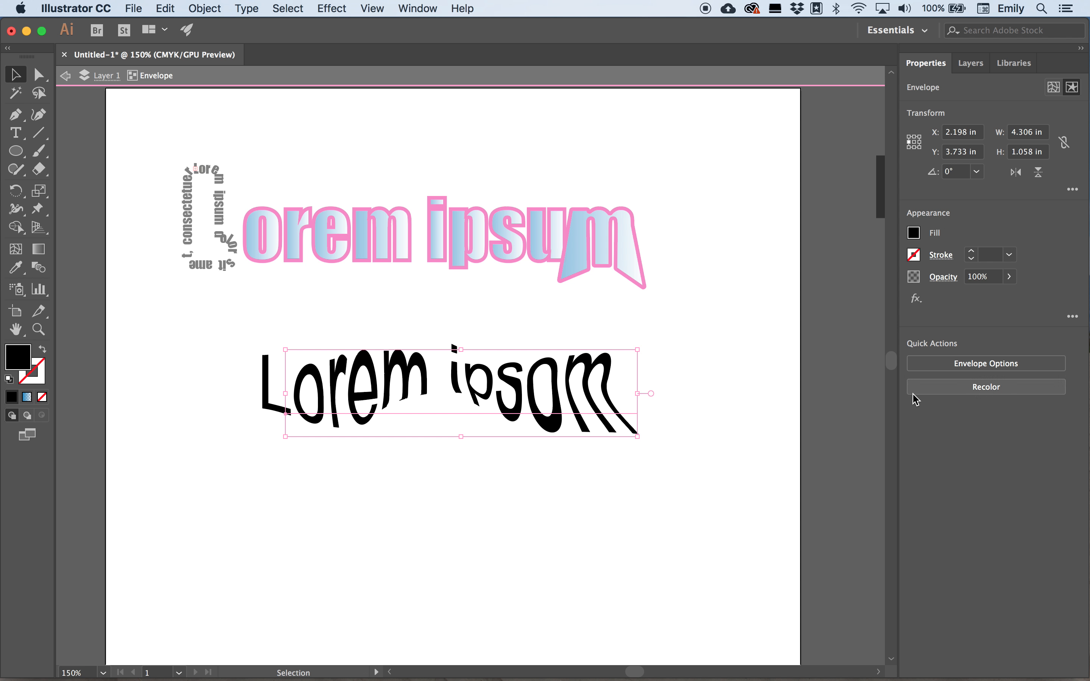
double_click(697, 350)
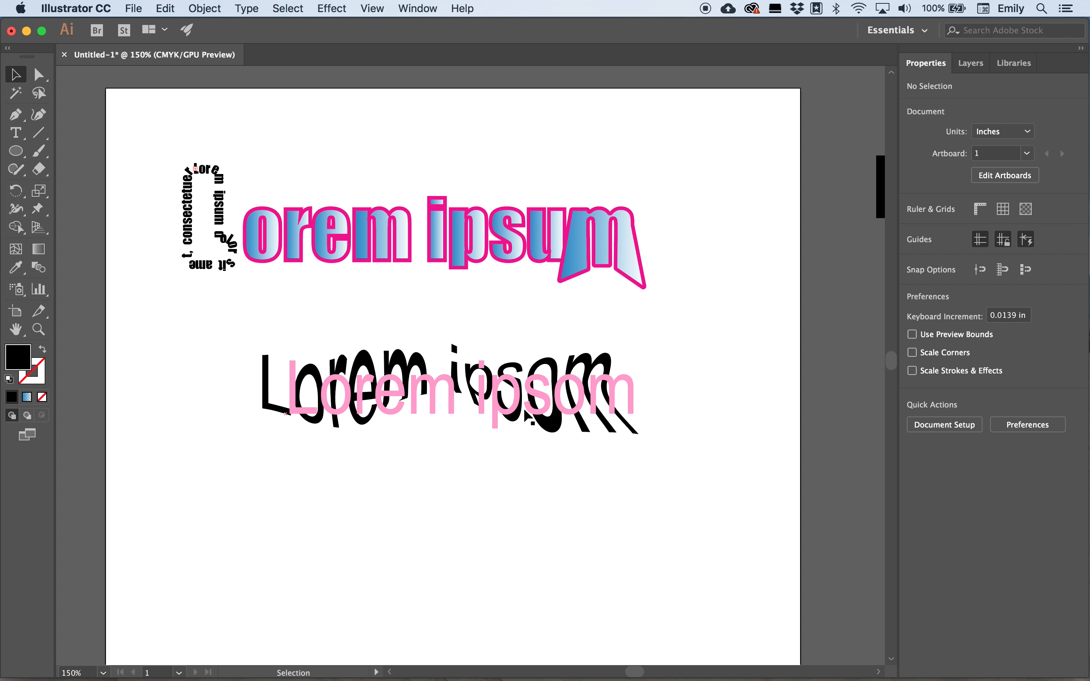
scroll(859, 363, "right", 5)
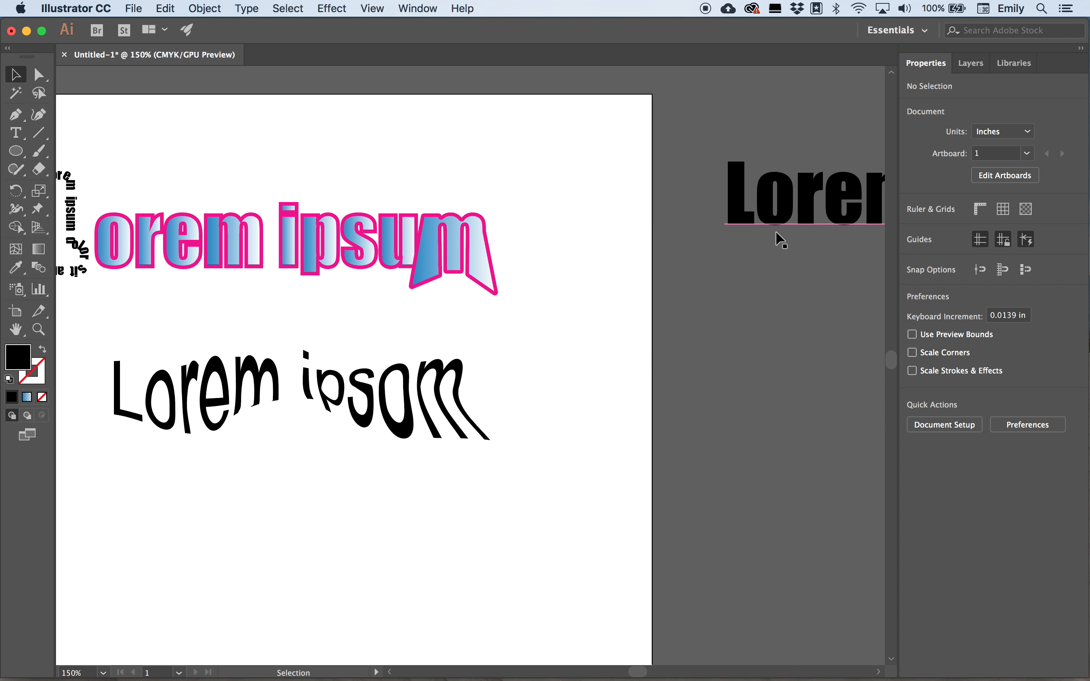
scroll(660, 409, "left", 5)
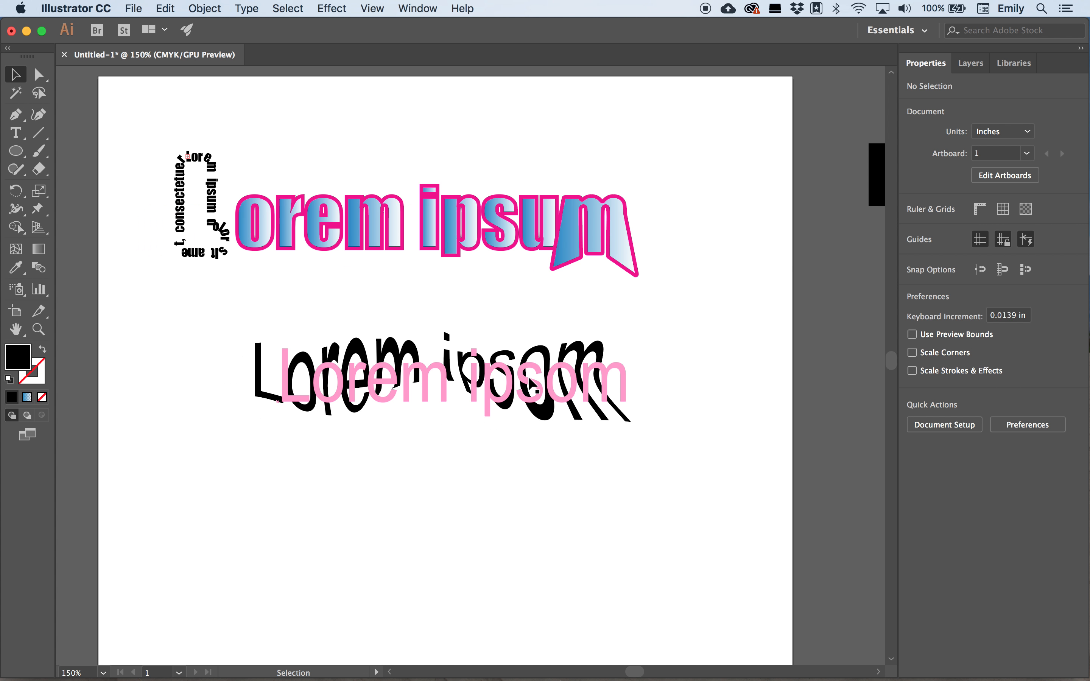